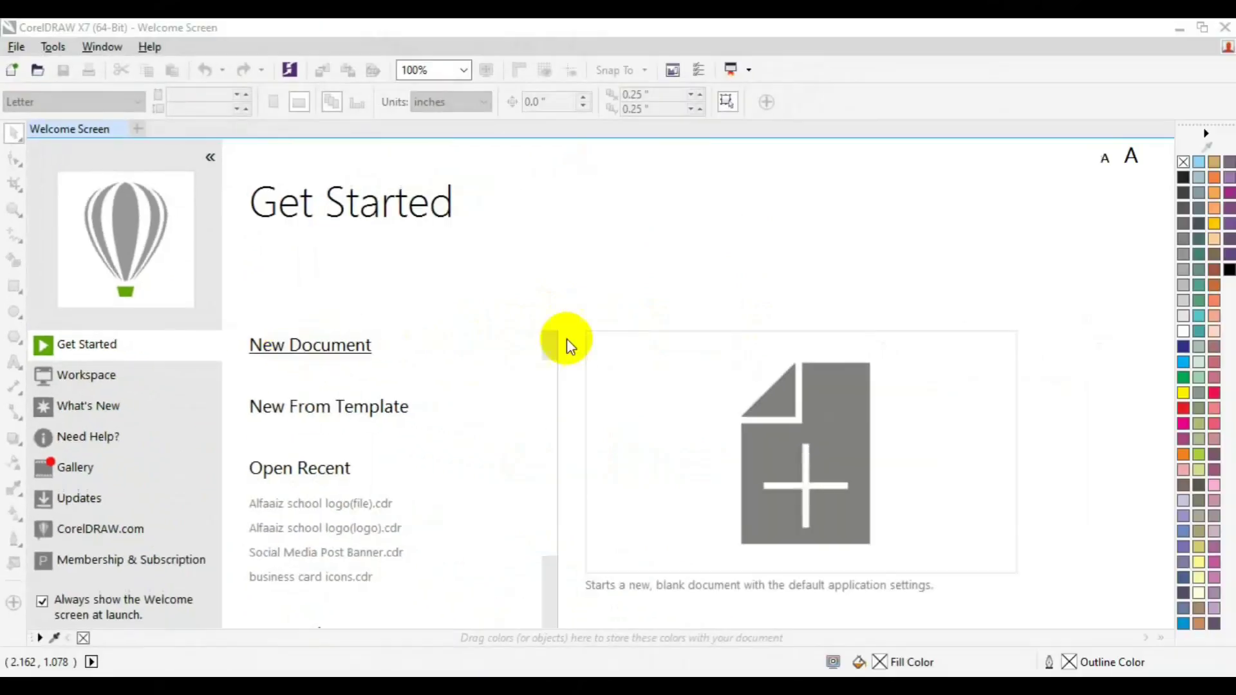
Step: Start a new document named 'Business card', keeping width 3.75 in and height 2.25 in
{"action": "left_click", "coordinate": [358, 354]}
{"action": "type", "text": "Bus"}
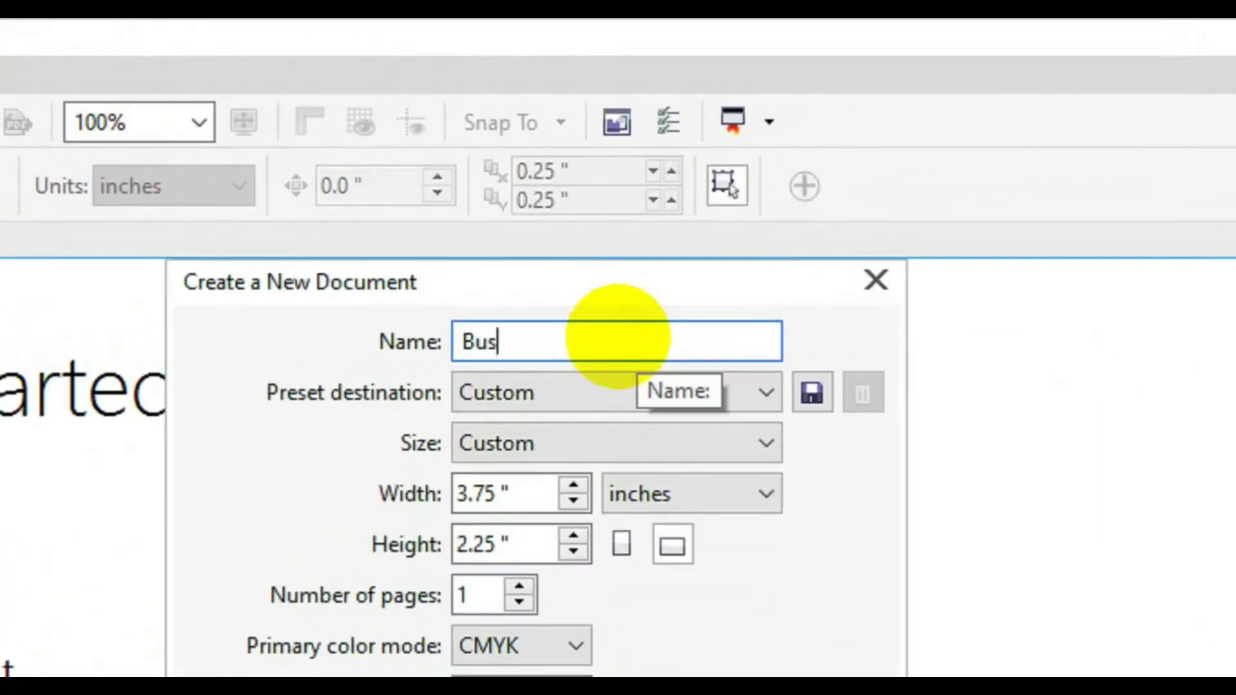
{"action": "type", "text": "iness car"}
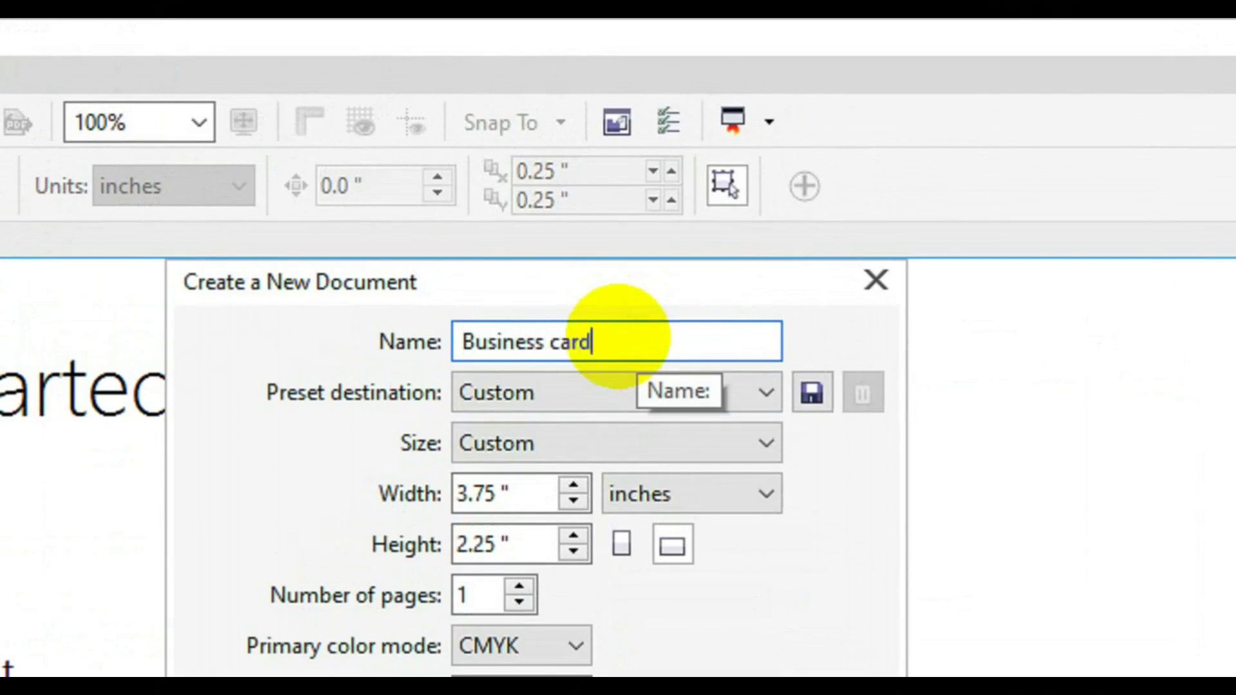
{"action": "type", "text": "d"}
{"action": "left_click", "coordinate": [543, 496]}
{"action": "double_click", "coordinate": [544, 496]}
{"action": "left_click", "coordinate": [521, 538]}
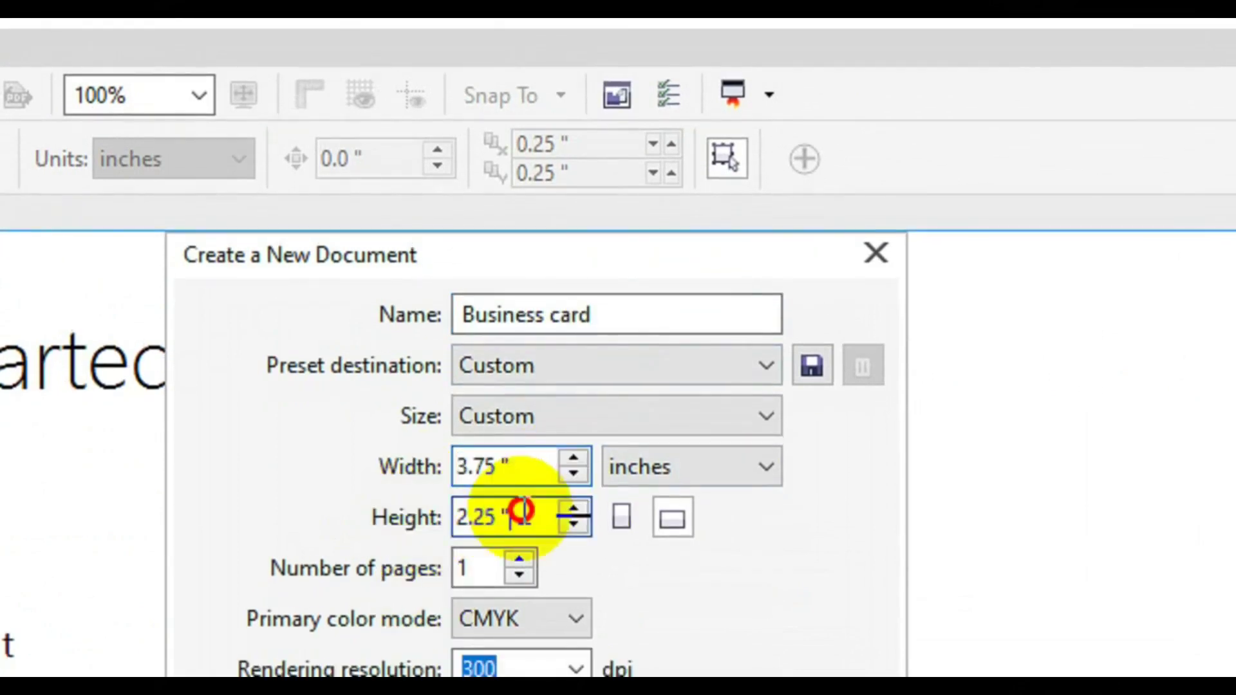
{"action": "left_click_drag", "start_coordinate": [522, 512], "coordinate": [433, 522]}
{"action": "left_click", "coordinate": [500, 513]}
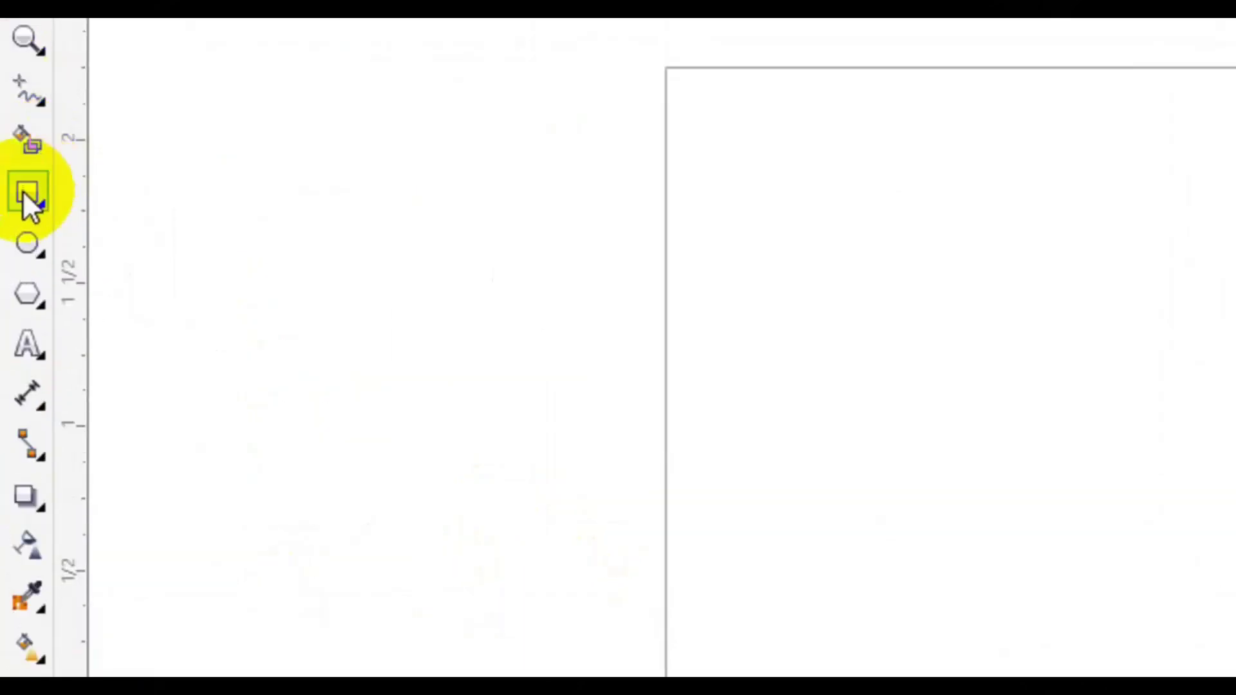
Step: Draw test rectangles beside the page and delete the stray one
{"action": "left_click", "coordinate": [37, 190]}
{"action": "left_click_drag", "start_coordinate": [540, 29], "coordinate": [568, 192]}
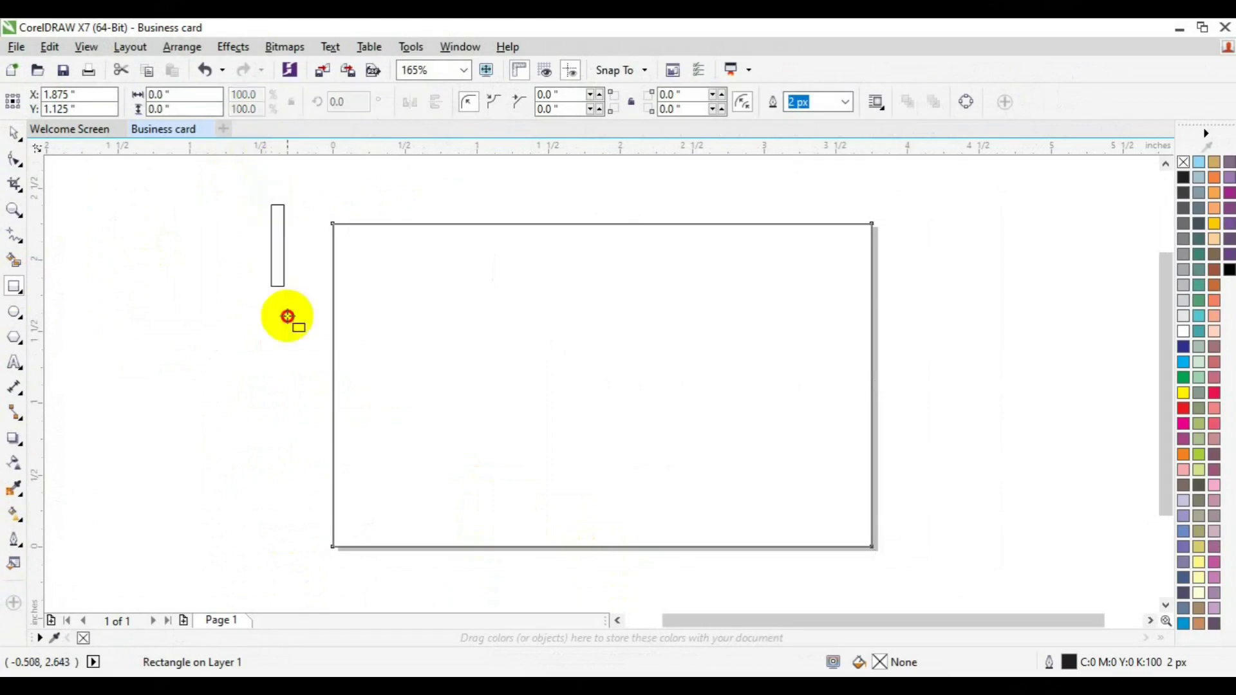
{"action": "left_click_drag", "start_coordinate": [287, 316], "coordinate": [318, 409]}
{"action": "key", "text": "Delete"}
{"action": "key", "text": "space"}
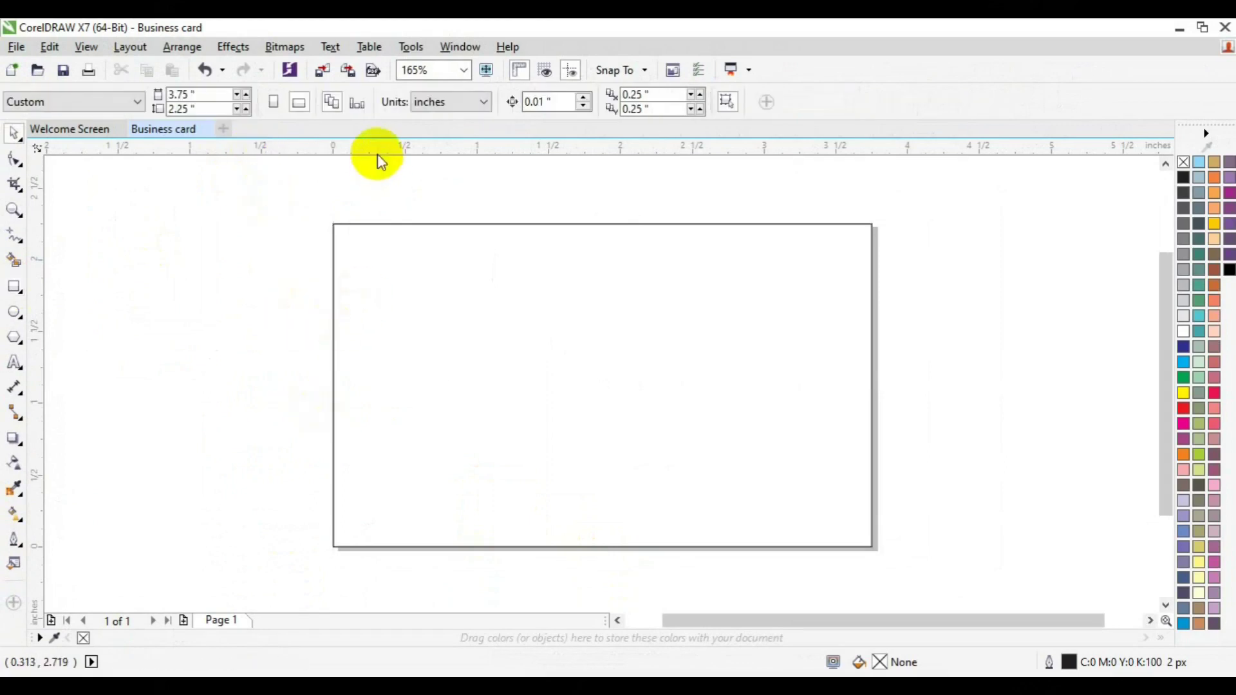
Step: Drag guidelines from the rulers onto the page's bottom, left, top and right edges
{"action": "left_click_drag", "start_coordinate": [377, 157], "coordinate": [450, 547]}
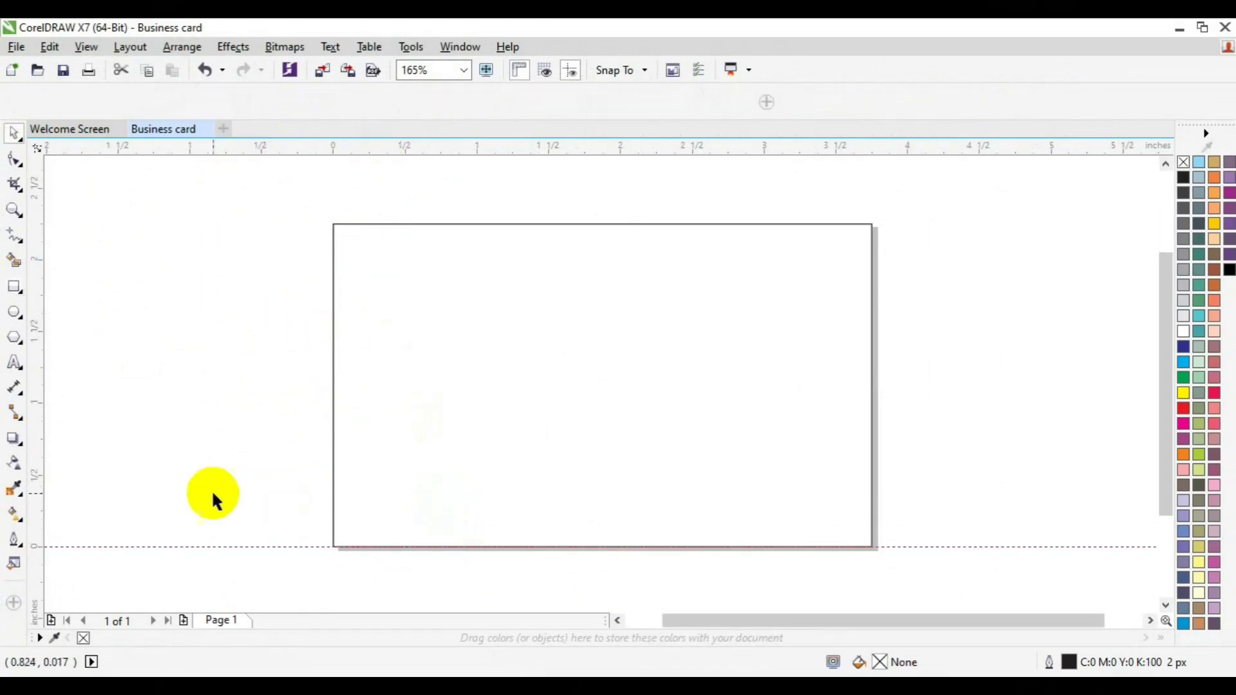
{"action": "left_click_drag", "start_coordinate": [39, 487], "coordinate": [333, 477]}
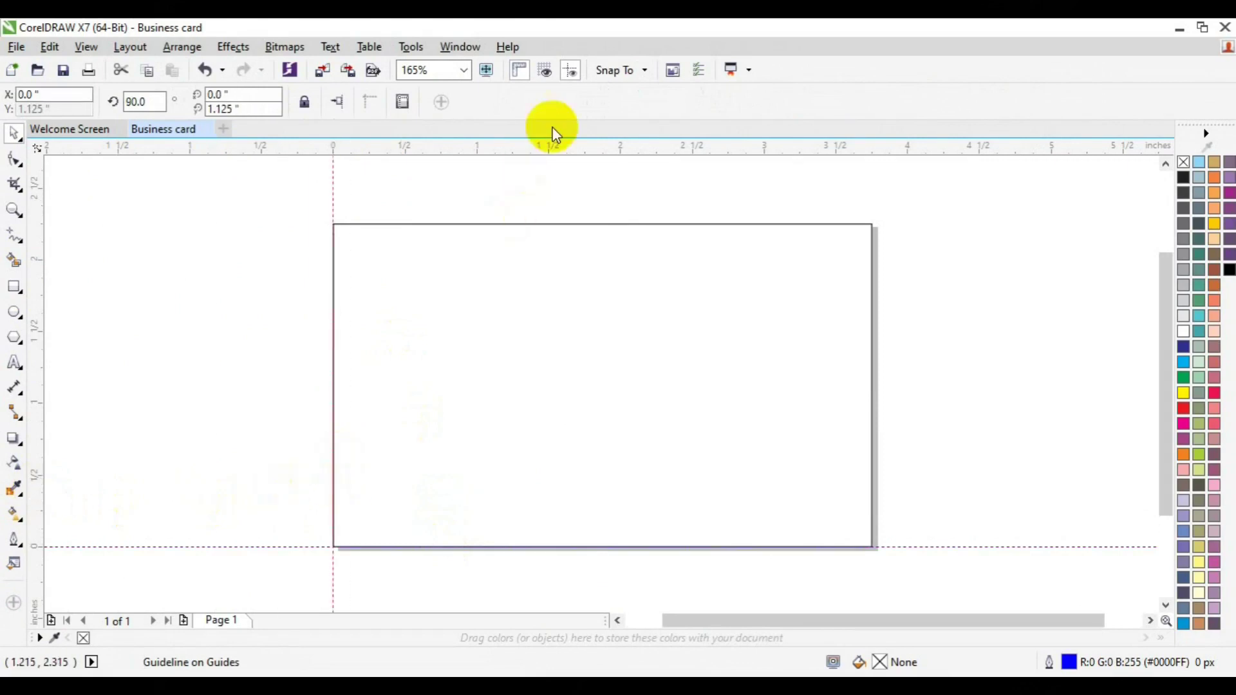
{"action": "left_click_drag", "start_coordinate": [552, 149], "coordinate": [566, 224]}
{"action": "left_click_drag", "start_coordinate": [44, 377], "coordinate": [872, 307]}
Step: Resize the page rectangle to 3.5 × 2 in and place guidelines on its four edges
{"action": "left_click", "coordinate": [475, 326]}
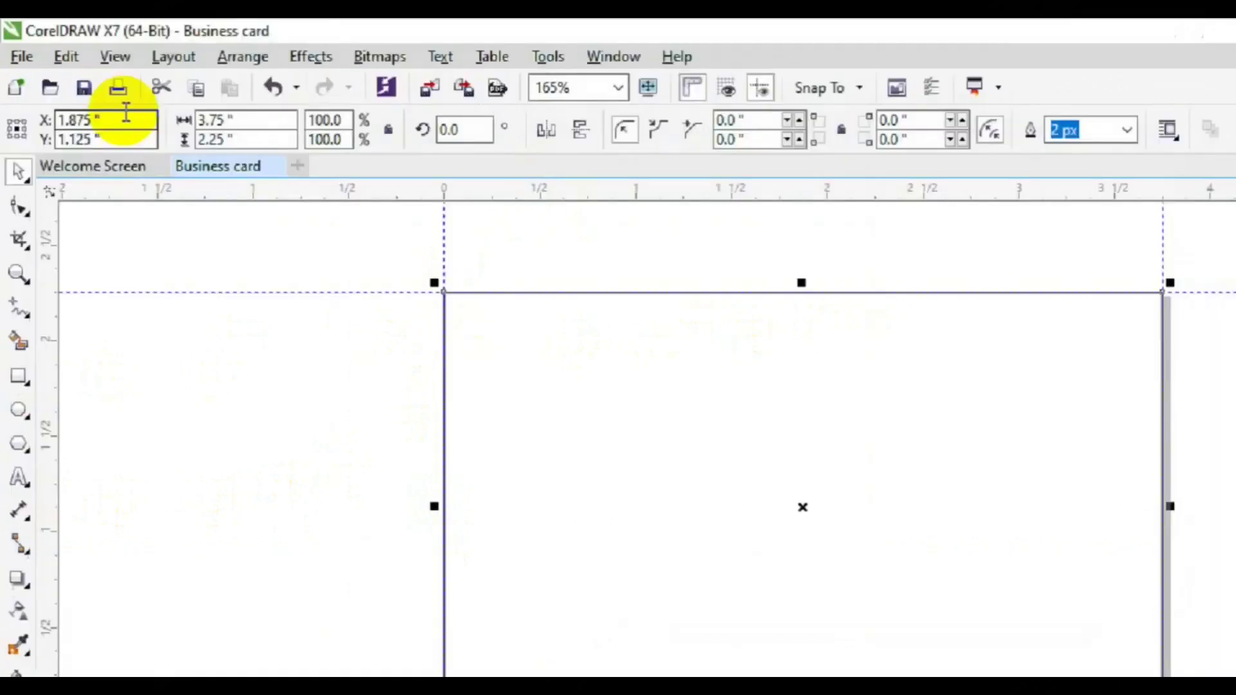
{"action": "type", "text": "3.5"}
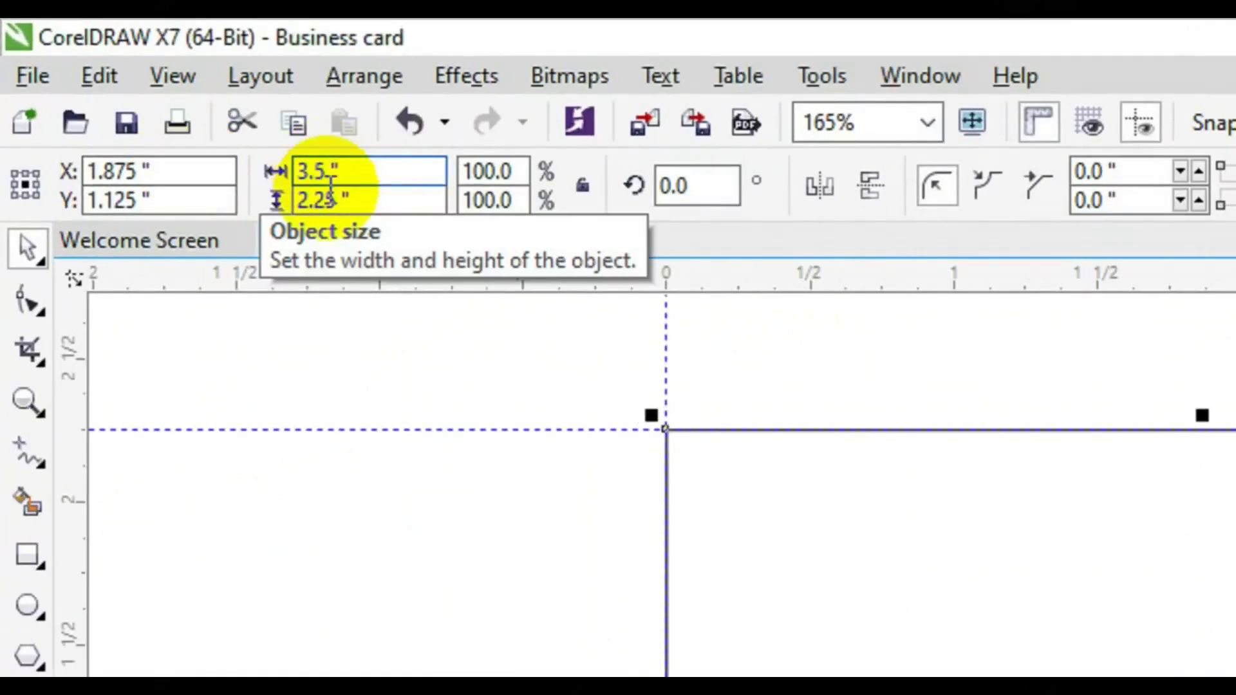
{"action": "double_click", "coordinate": [309, 199]}
{"action": "type", "text": "2."}
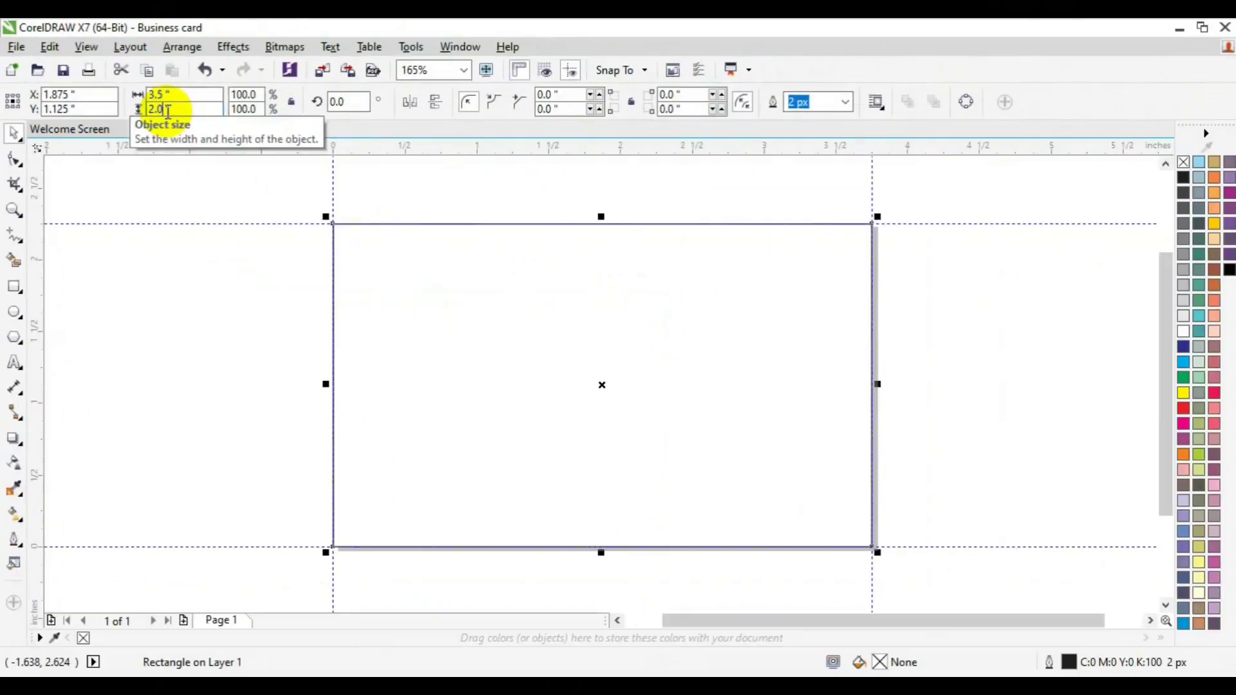
{"action": "key", "text": "Return"}
{"action": "left_click_drag", "start_coordinate": [41, 351], "coordinate": [351, 364]}
{"action": "left_click_drag", "start_coordinate": [486, 148], "coordinate": [510, 242]}
{"action": "left_click_drag", "start_coordinate": [524, 151], "coordinate": [607, 529]}
{"action": "left_click_drag", "start_coordinate": [44, 413], "coordinate": [855, 365]}
Step: Resize the rectangle to 3.25 × 1.75 in and add guidelines along its four edges
{"action": "left_click", "coordinate": [676, 408]}
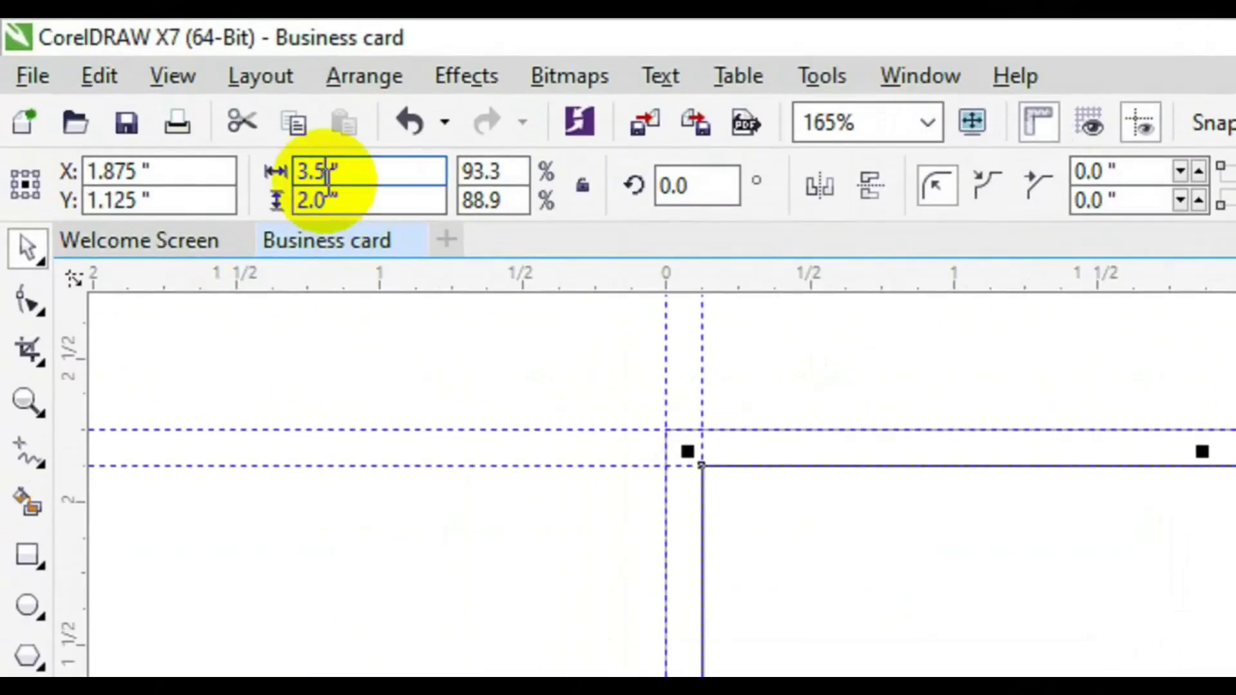
{"action": "left_click", "coordinate": [314, 175]}
{"action": "type", "text": "2"}
{"action": "key", "text": "Tab"}
{"action": "type", "text": "1.75"}
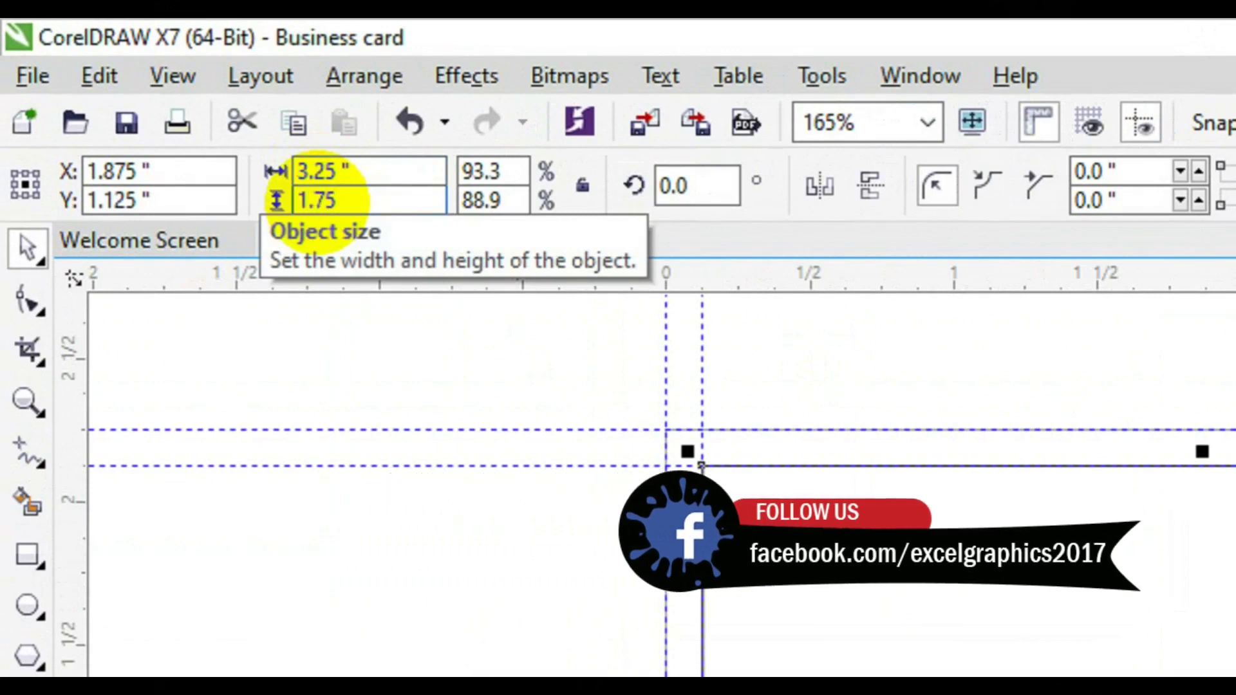
{"action": "key", "text": "Return"}
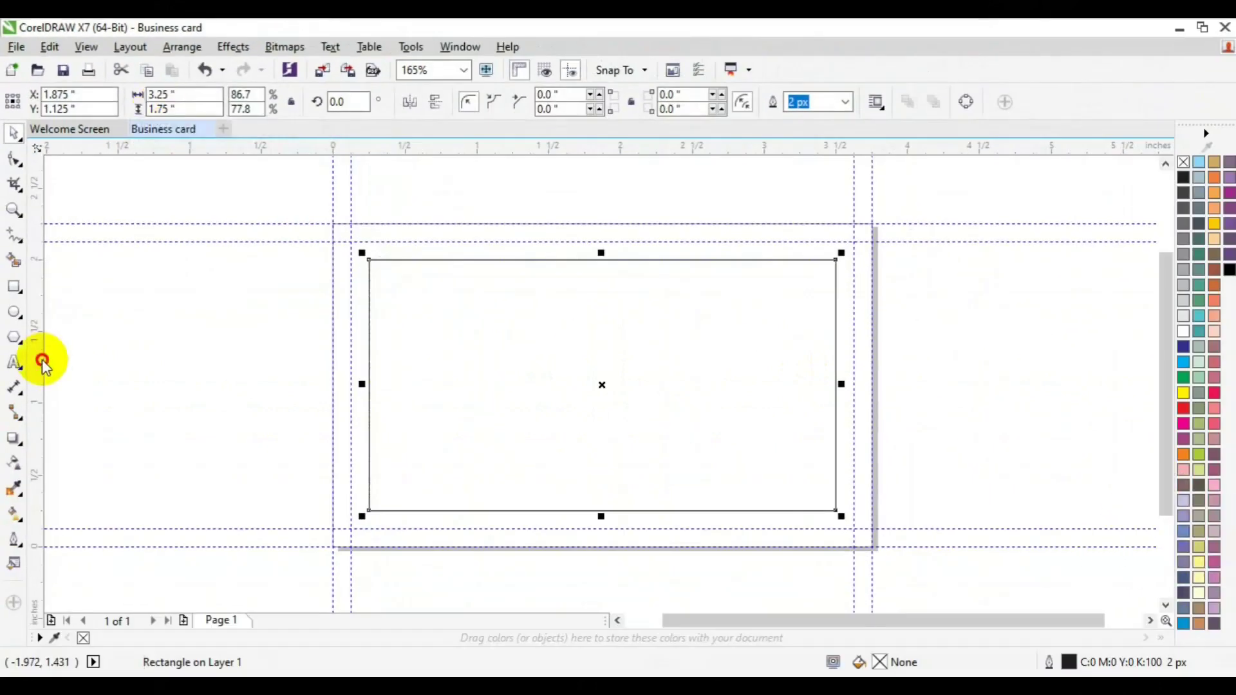
{"action": "left_click_drag", "start_coordinate": [42, 363], "coordinate": [368, 375]}
{"action": "left_click_drag", "start_coordinate": [527, 152], "coordinate": [575, 511]}
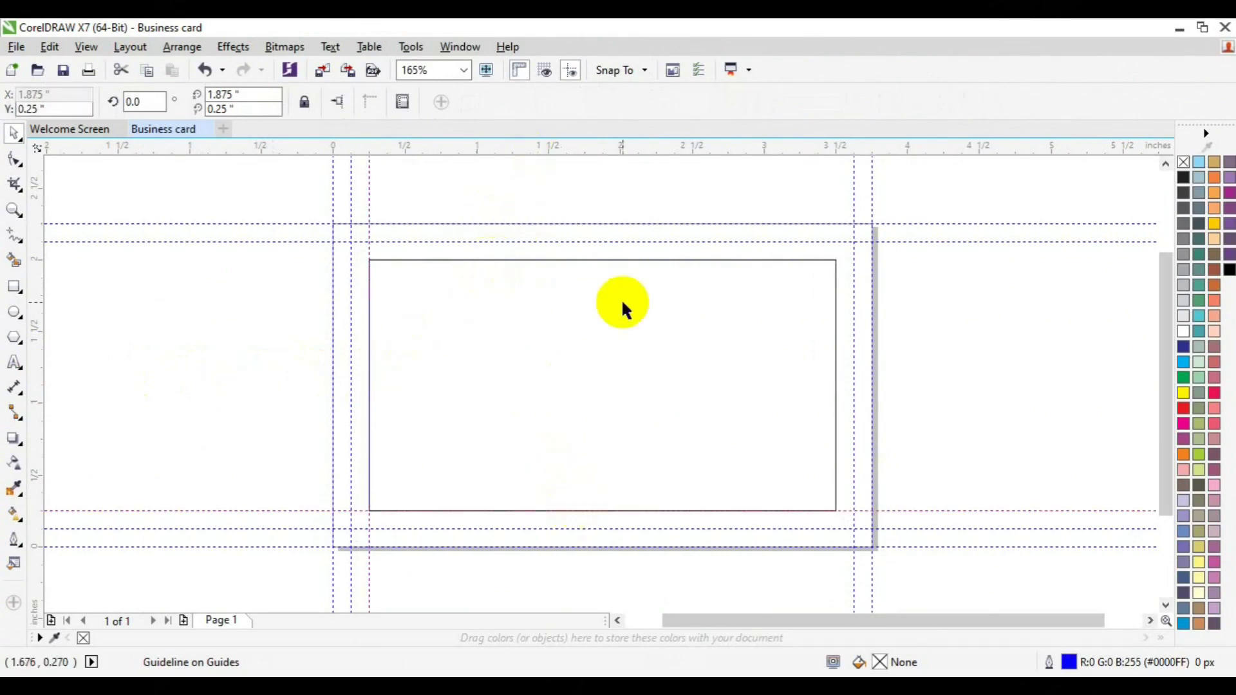
{"action": "left_click_drag", "start_coordinate": [571, 154], "coordinate": [592, 259]}
{"action": "left_click_drag", "start_coordinate": [37, 406], "coordinate": [836, 337]}
Step: Delete the inner helper rectangle, add a page-sized rectangle, and draw a wide rectangle at right
{"action": "left_click", "coordinate": [749, 373]}
{"action": "key", "text": "Delete"}
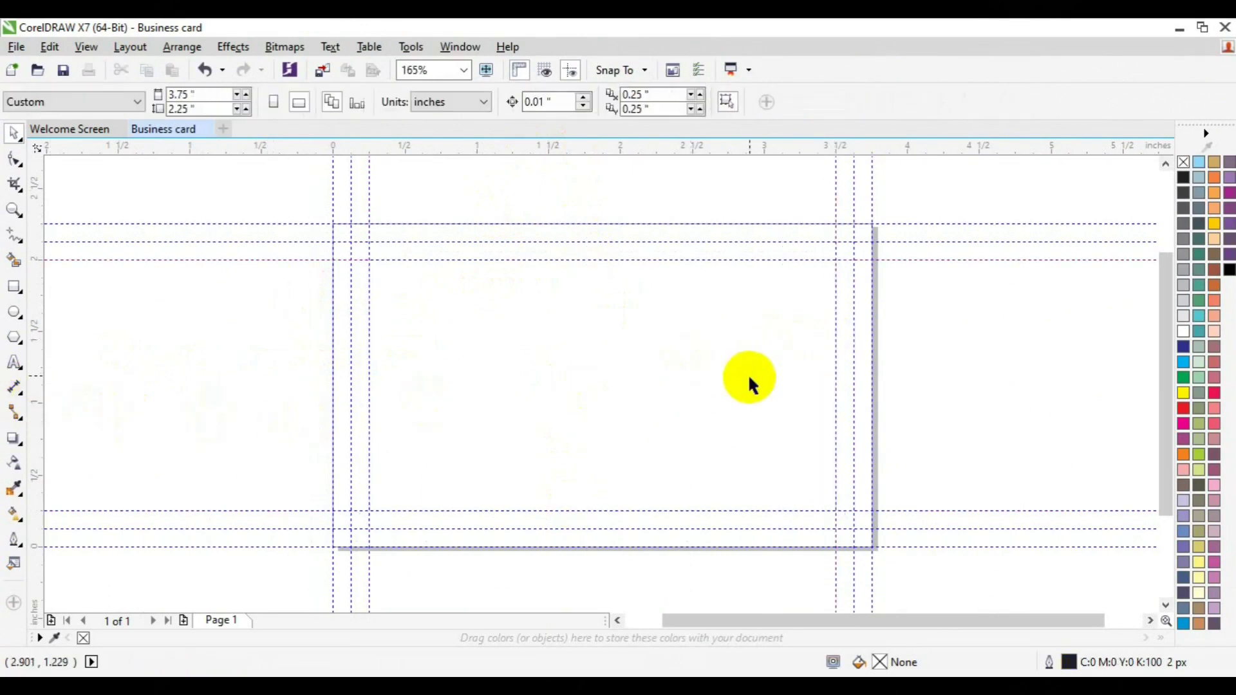
{"action": "double_click", "coordinate": [15, 289]}
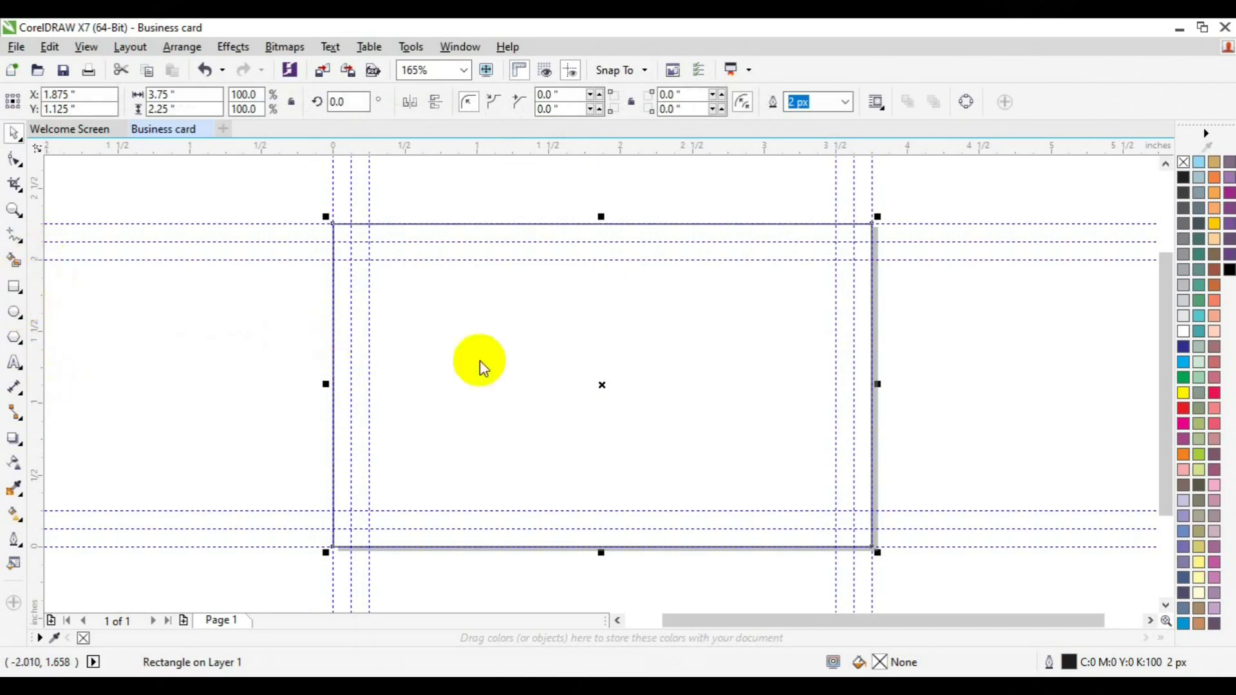
{"action": "mouse_move", "coordinate": [507, 347]}
{"action": "left_mouse_down"}
{"action": "mouse_move", "coordinate": [751, 361]}
{"action": "mouse_move", "coordinate": [877, 437]}
{"action": "left_mouse_up"}
Step: Try centring the wide rectangle on the page, undo it, and reselect the wide rectangle alone
{"action": "key", "text": "space"}
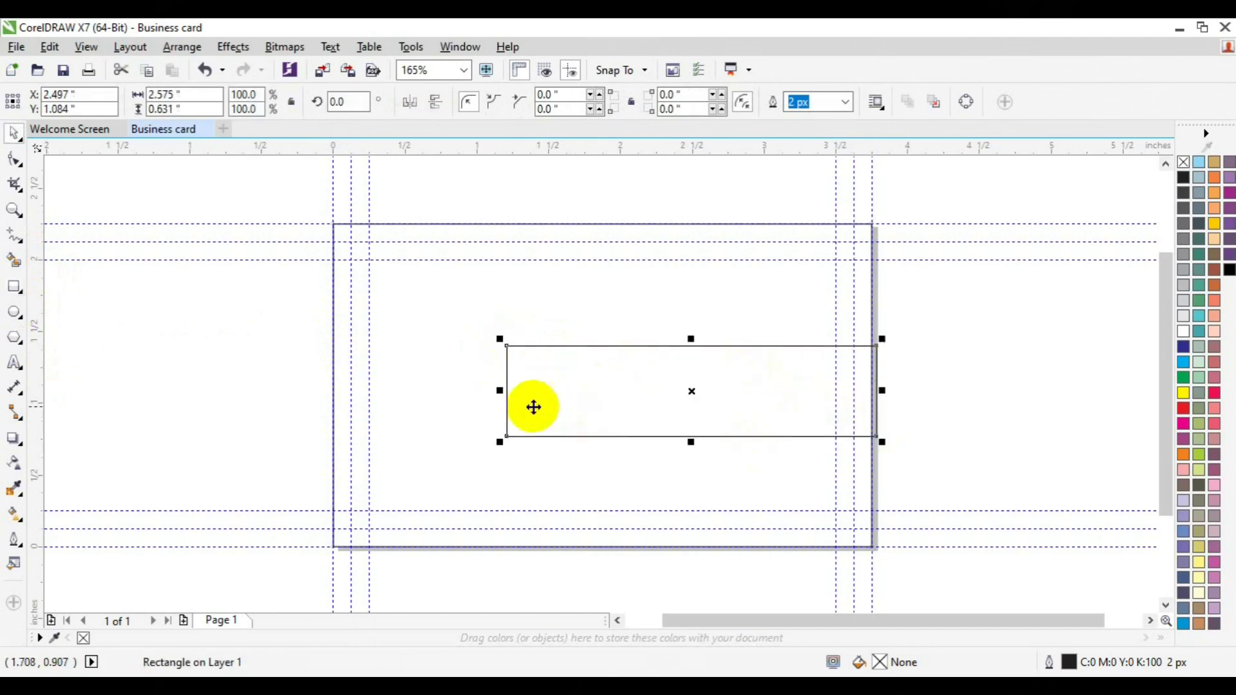
{"action": "left_click", "coordinate": [530, 455], "text": "shift"}
{"action": "key", "text": "e"}
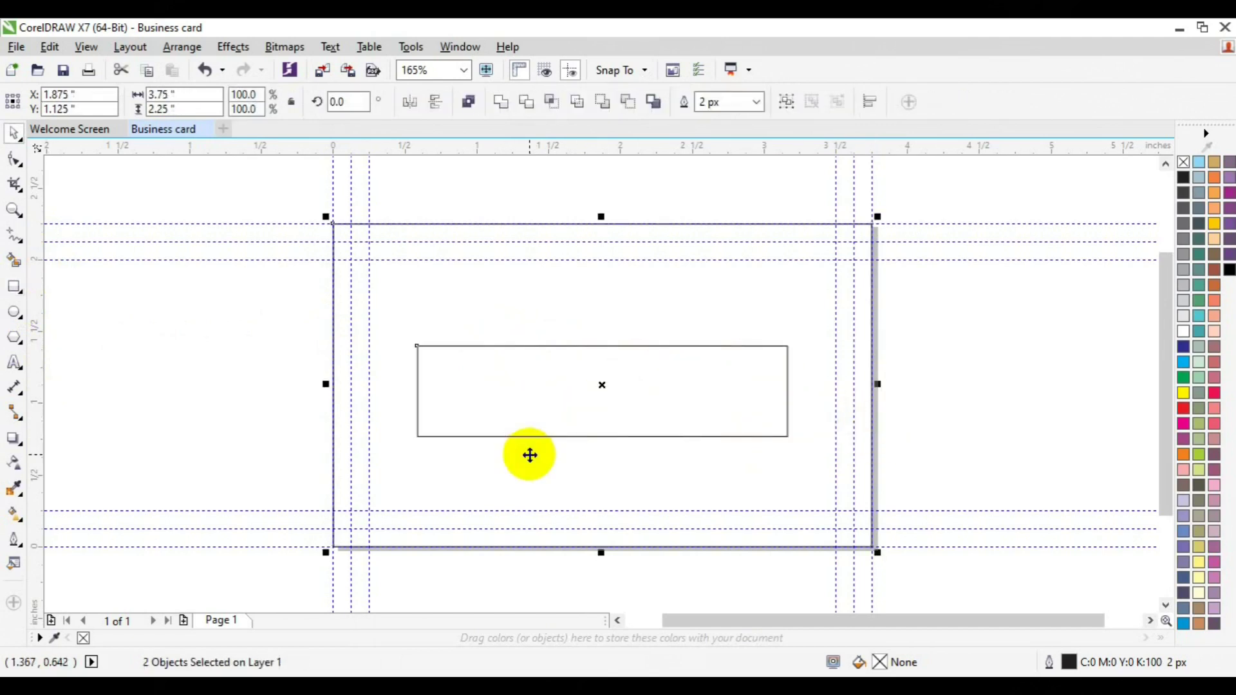
{"action": "key", "text": "ctrl+z"}
{"action": "left_click", "coordinate": [953, 399]}
{"action": "left_click", "coordinate": [705, 402]}
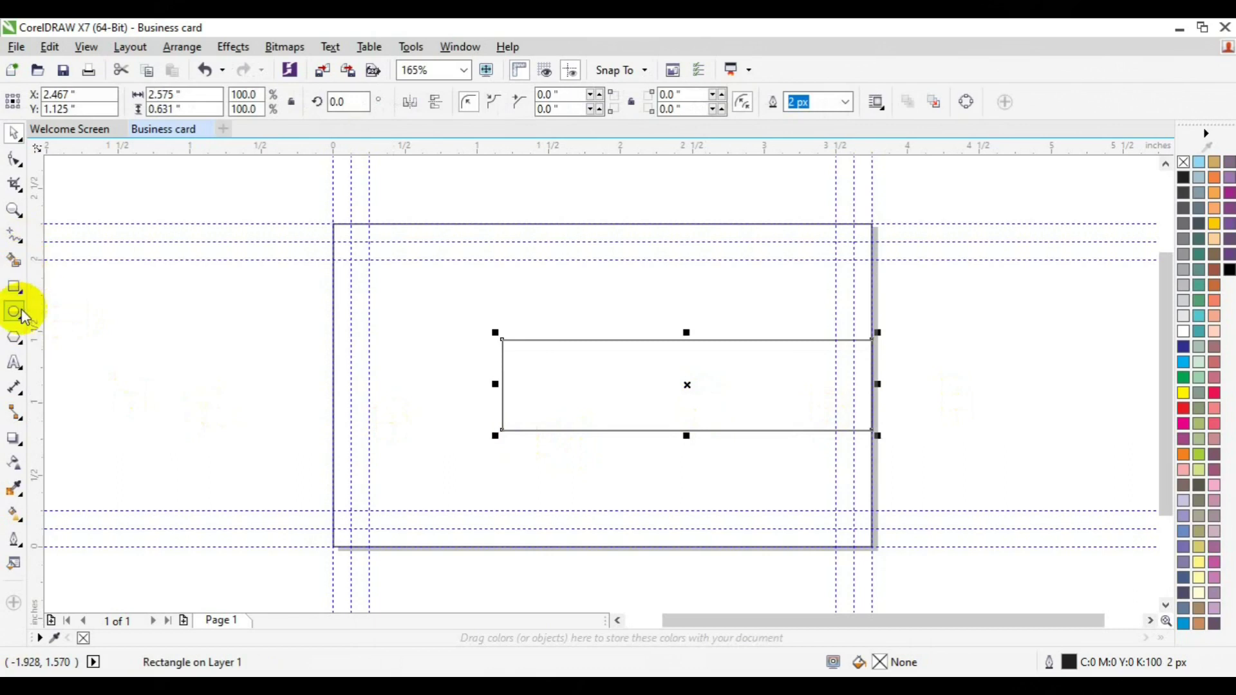
{"action": "left_click", "coordinate": [16, 236]}
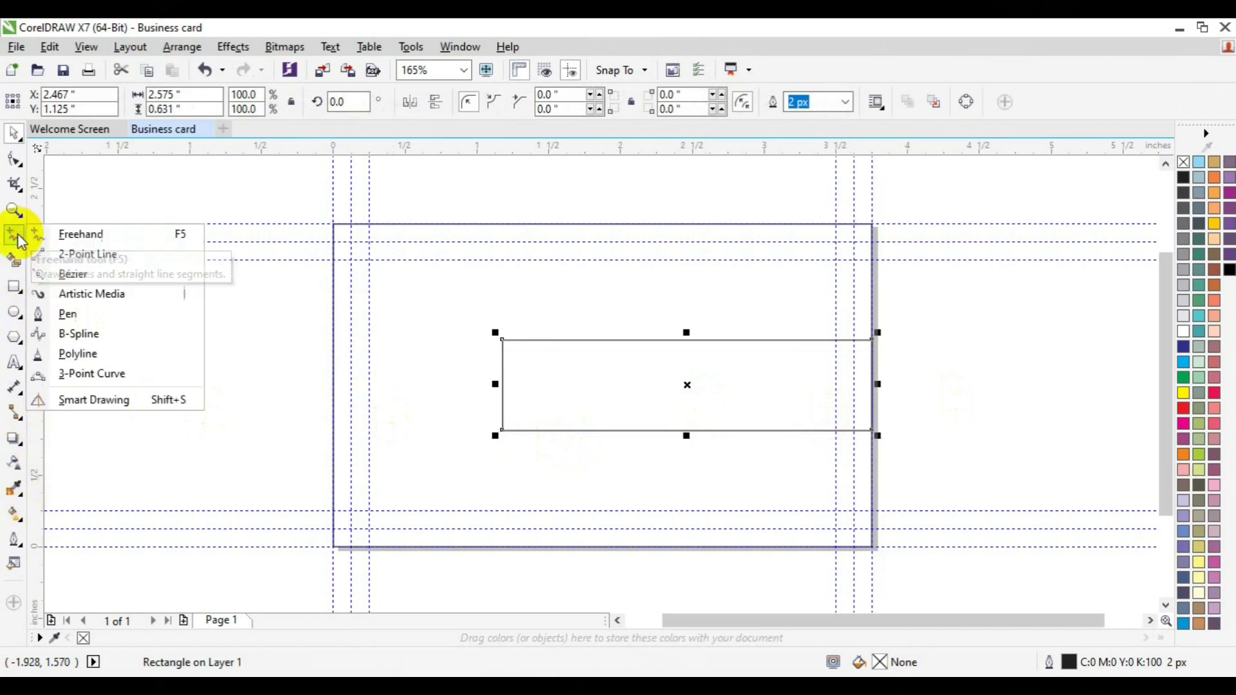
{"action": "left_click", "coordinate": [76, 274]}
{"action": "left_click", "coordinate": [455, 224]}
{"action": "left_click", "coordinate": [461, 547]}
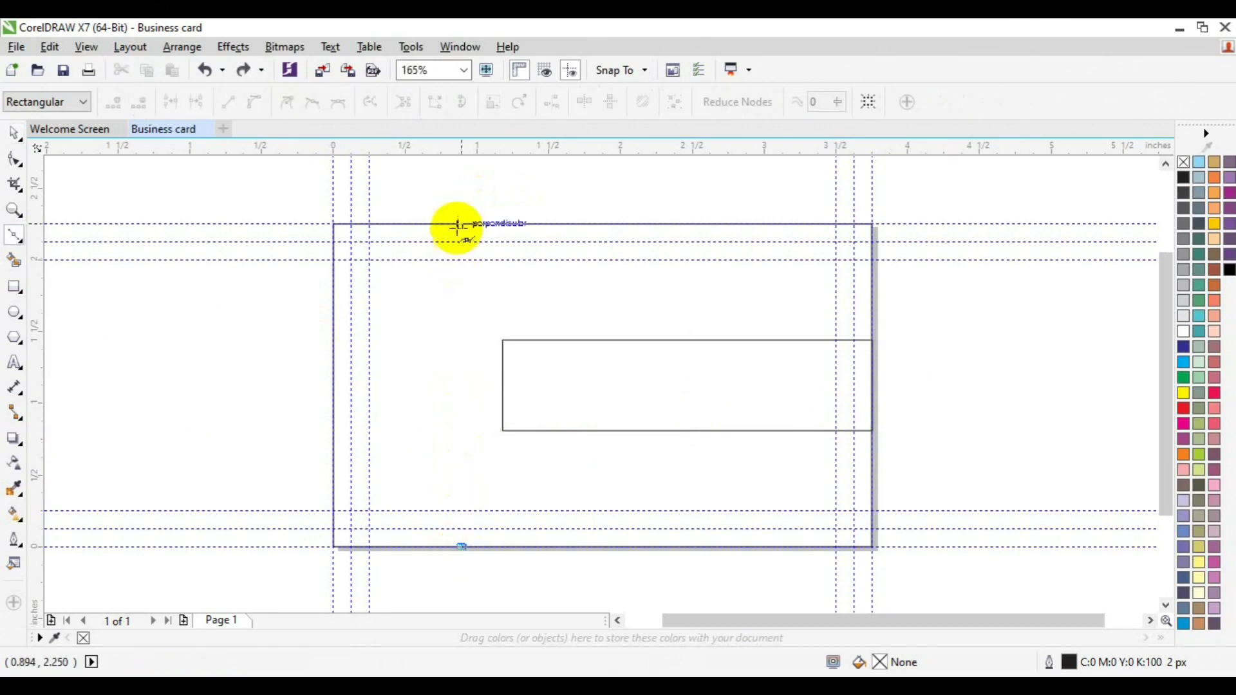
{"action": "left_click", "coordinate": [461, 224]}
{"action": "left_click", "coordinate": [16, 184]}
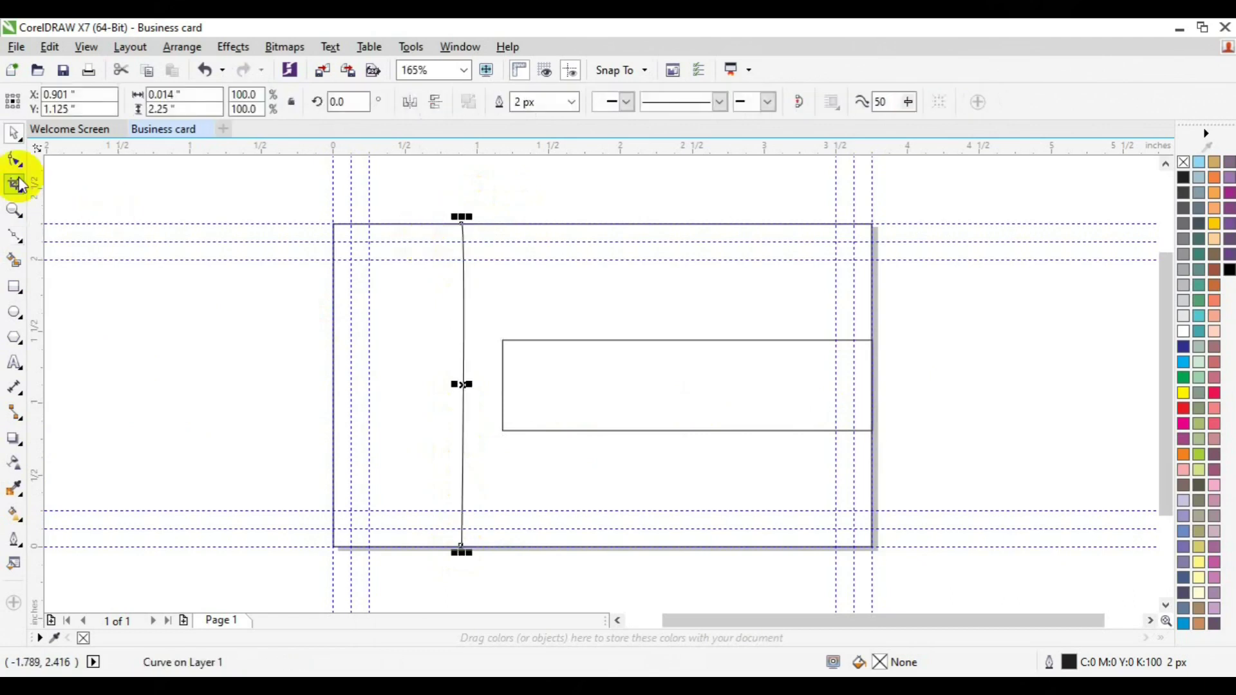
{"action": "left_click", "coordinate": [15, 162]}
{"action": "left_click_drag", "start_coordinate": [417, 212], "coordinate": [445, 351]}
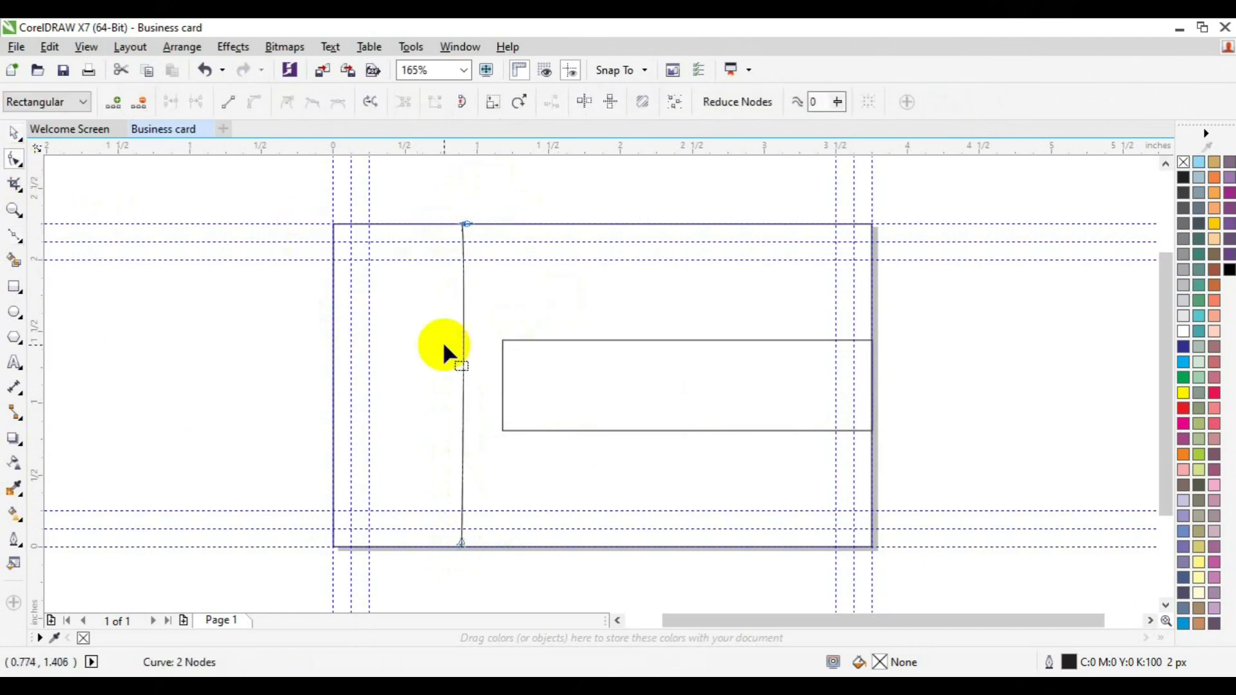
{"action": "right_click", "coordinate": [462, 377]}
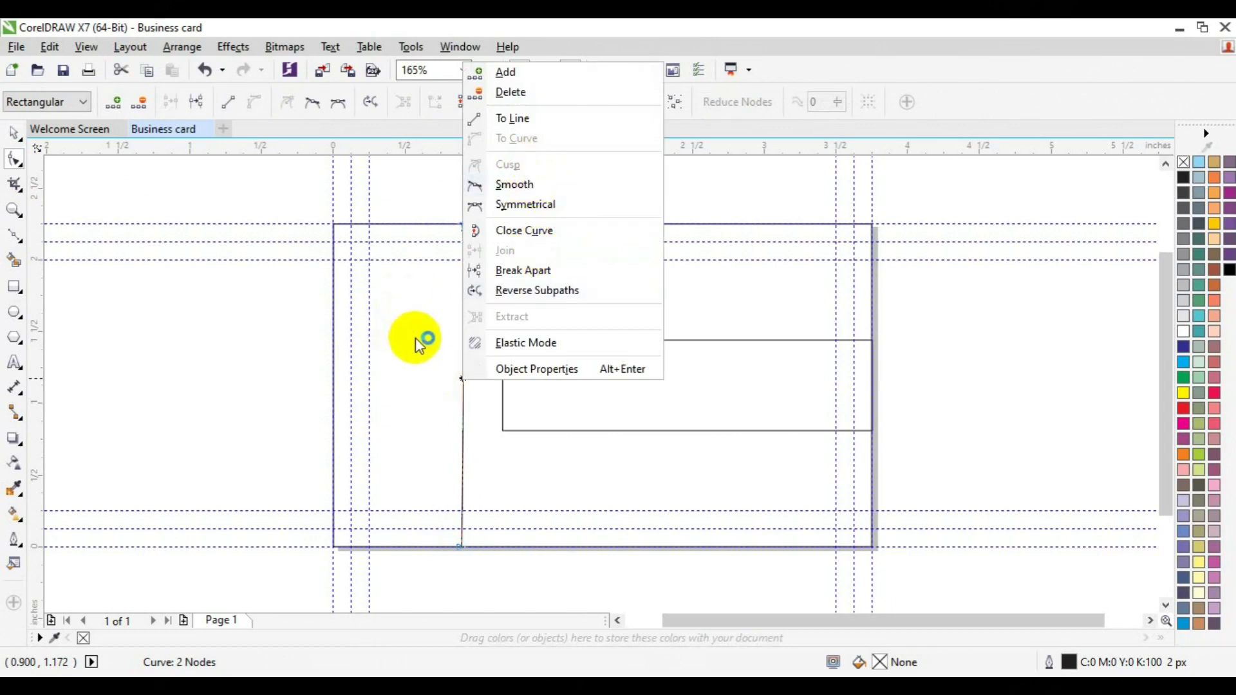
{"action": "left_click", "coordinate": [518, 185]}
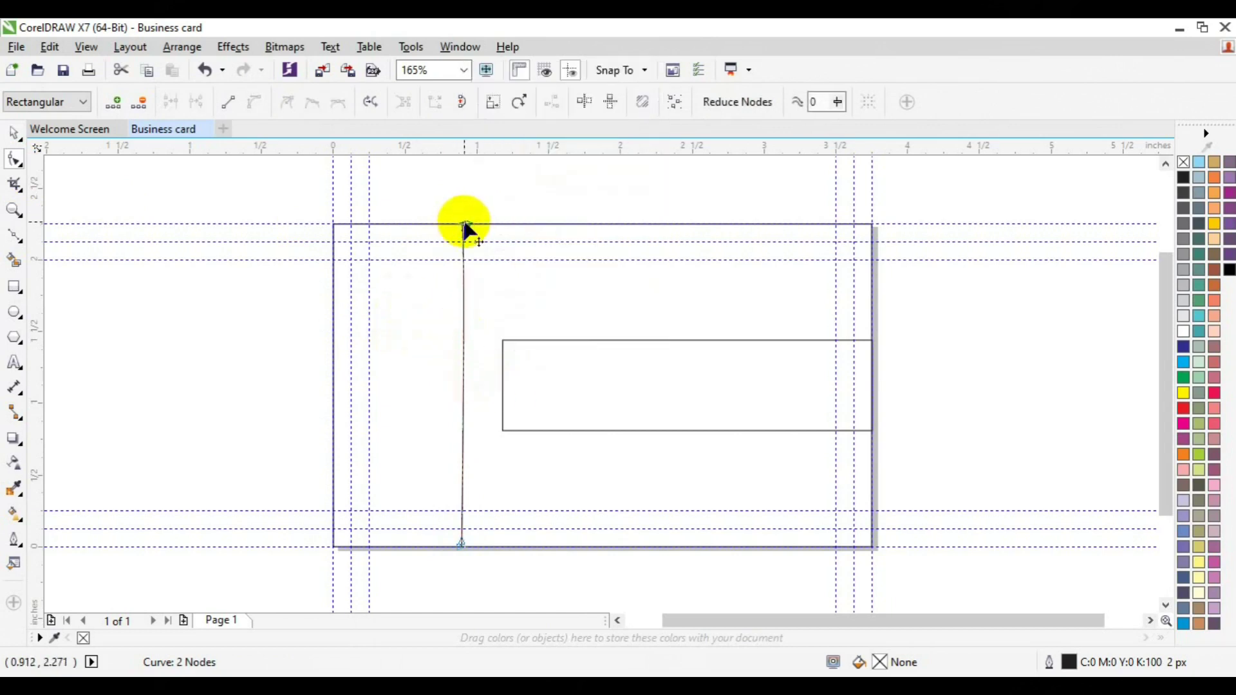
{"action": "left_click_drag", "start_coordinate": [427, 192], "coordinate": [552, 595]}
{"action": "key", "text": "Delete"}
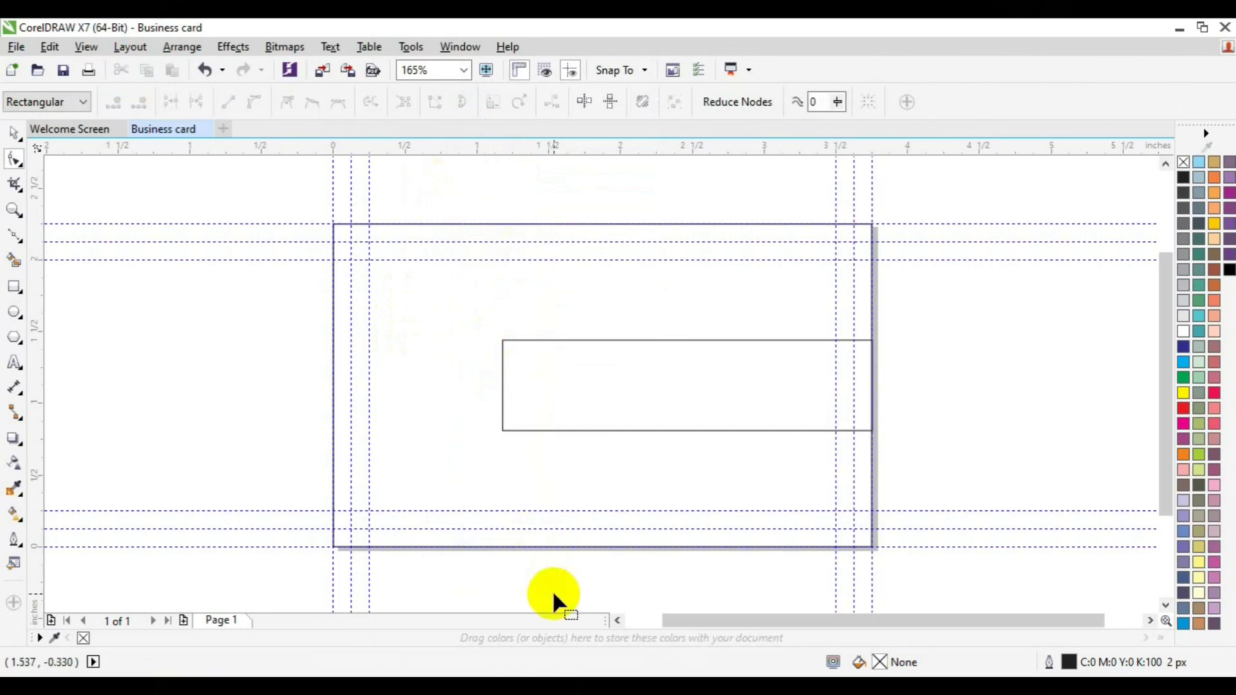
{"action": "key", "text": "space"}
Step: Attempt a Bézier line, cancel it, and delete the stray curve
{"action": "left_click", "coordinate": [19, 241]}
{"action": "left_click", "coordinate": [50, 275]}
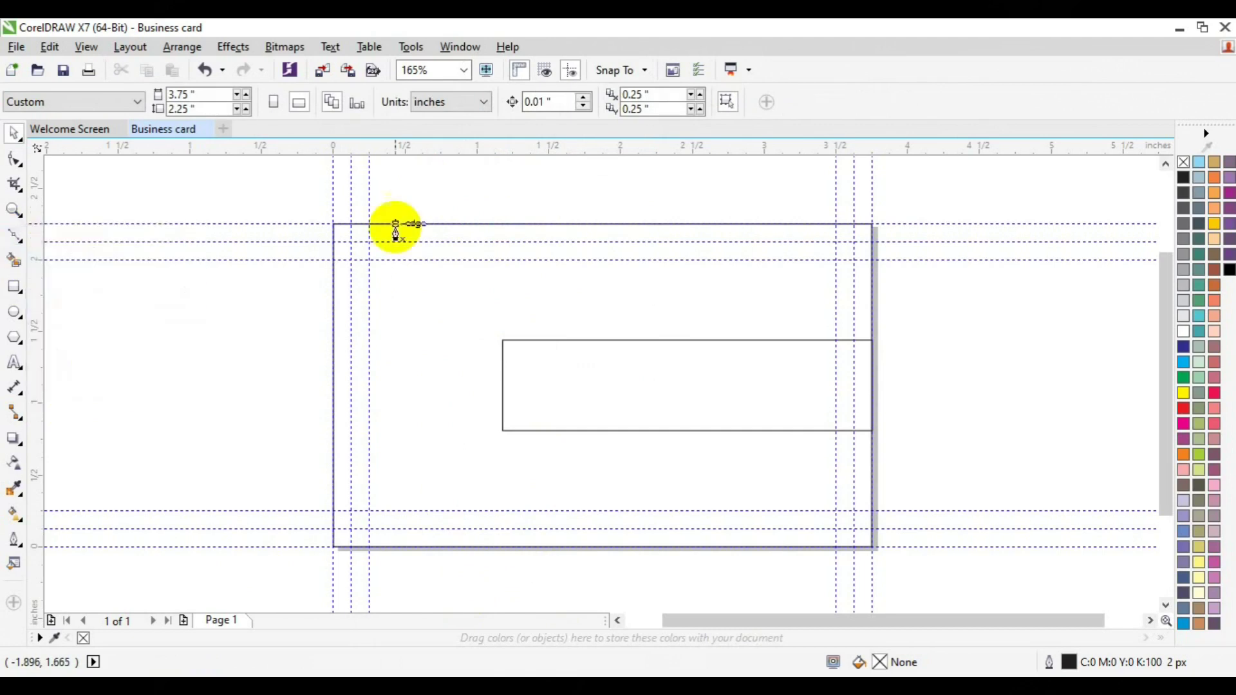
{"action": "left_click", "coordinate": [464, 209]}
{"action": "mouse_move", "coordinate": [509, 572]}
{"action": "left_mouse_down"}
{"action": "mouse_move", "coordinate": [491, 629]}
{"action": "mouse_move", "coordinate": [492, 612]}
{"action": "mouse_move", "coordinate": [464, 599]}
{"action": "mouse_move", "coordinate": [459, 619]}
{"action": "mouse_move", "coordinate": [674, 558]}
{"action": "left_mouse_up"}
{"action": "key", "text": "Escape"}
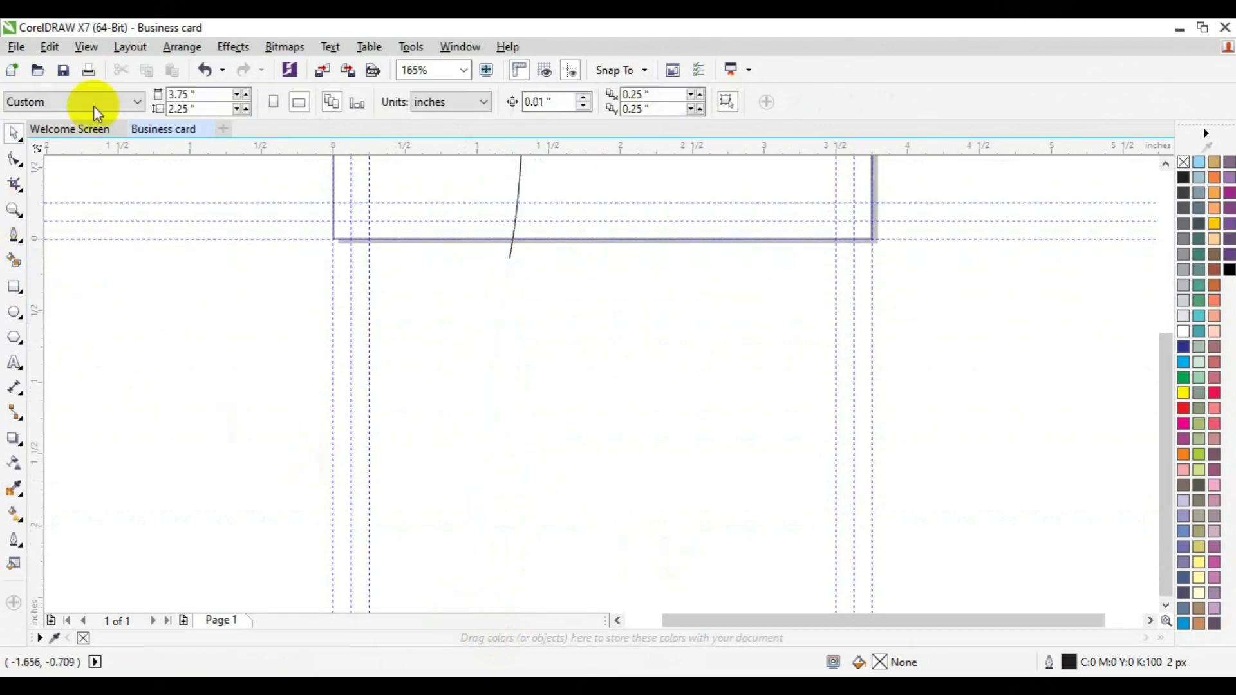
{"action": "key", "text": "z"}
{"action": "left_click", "coordinate": [126, 103]}
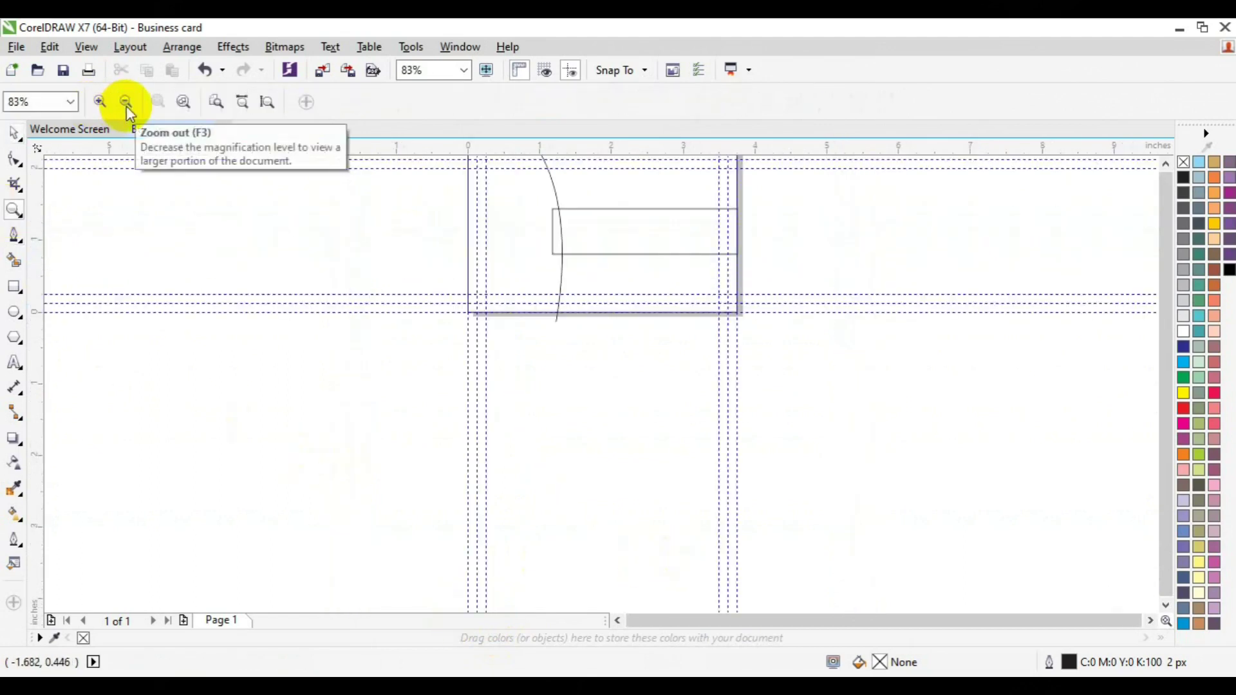
{"action": "key", "text": "space"}
{"action": "left_click", "coordinate": [1165, 164]}
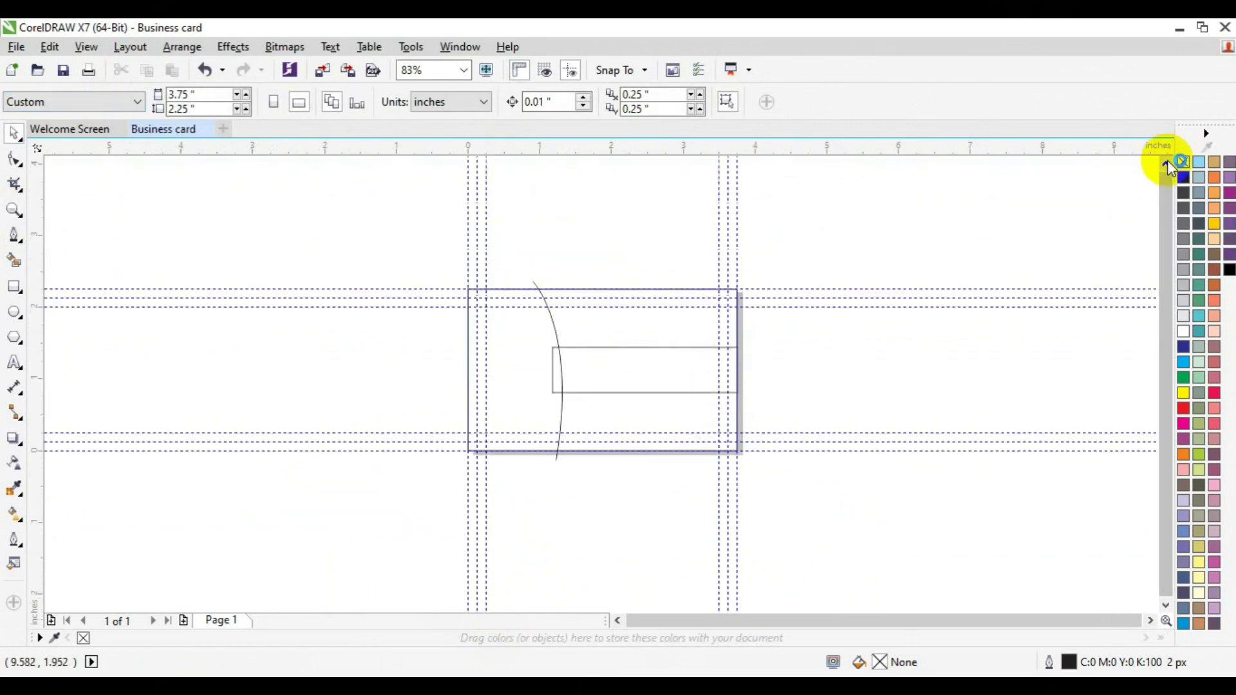
{"action": "left_click", "coordinate": [14, 210]}
{"action": "left_click", "coordinate": [568, 365]}
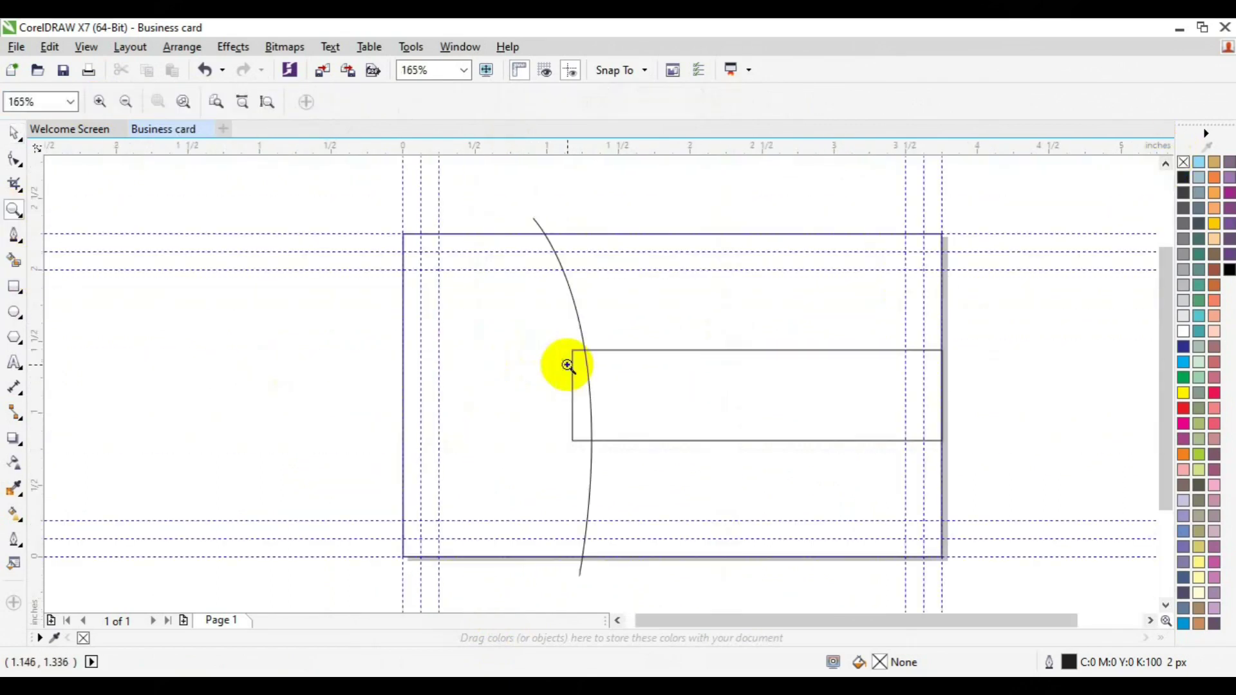
{"action": "key", "text": "space"}
{"action": "left_click", "coordinate": [584, 349]}
{"action": "key", "text": "Delete"}
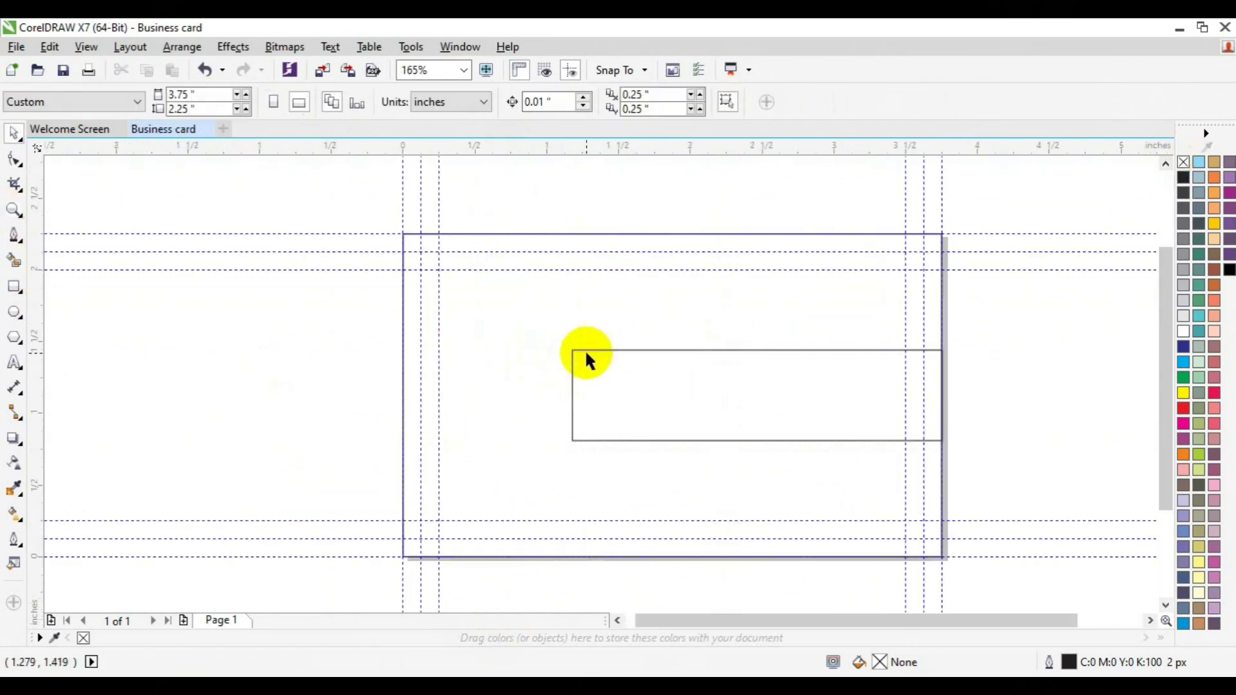
Step: Draw a straight Bézier line from the card's top edge to its bottom edge
{"action": "left_click", "coordinate": [14, 236]}
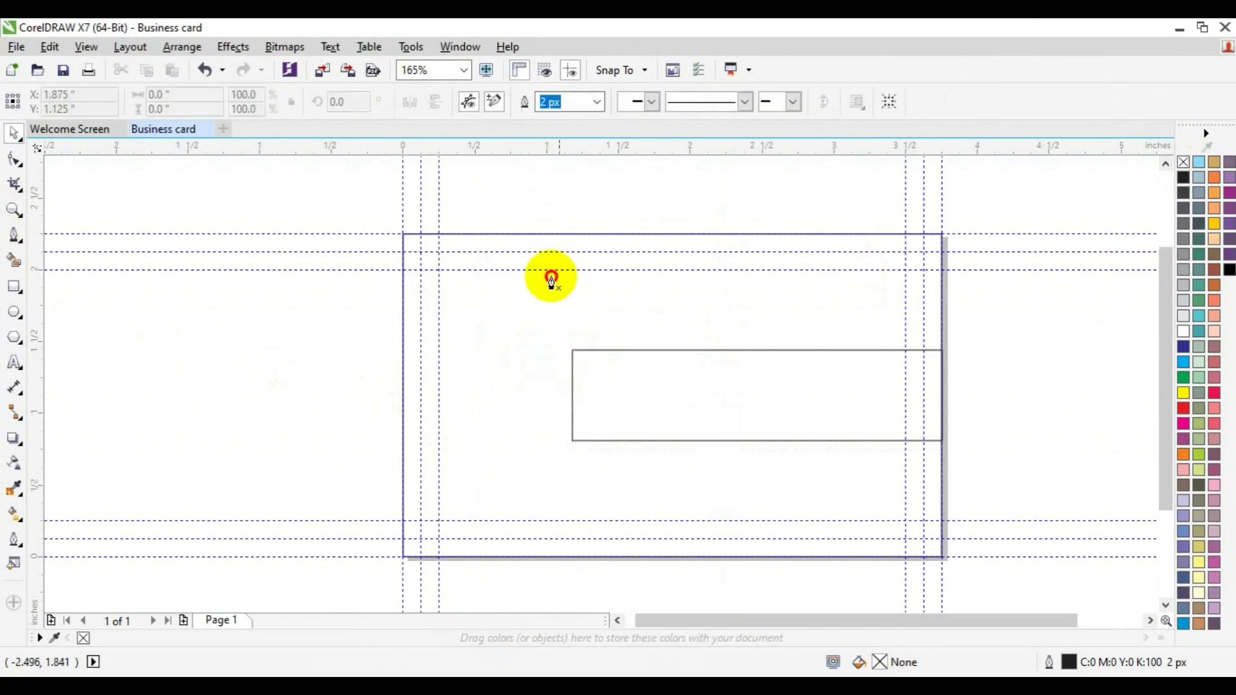
{"action": "mouse_move", "coordinate": [537, 235]}
{"action": "left_mouse_down"}
{"action": "mouse_move", "coordinate": [565, 538]}
{"action": "mouse_move", "coordinate": [491, 613]}
{"action": "mouse_move", "coordinate": [533, 585]}
{"action": "mouse_move", "coordinate": [441, 641]}
{"action": "mouse_move", "coordinate": [426, 624]}
{"action": "mouse_move", "coordinate": [642, 593]}
{"action": "mouse_move", "coordinate": [688, 565]}
{"action": "left_mouse_up"}
{"action": "key", "text": "Escape"}
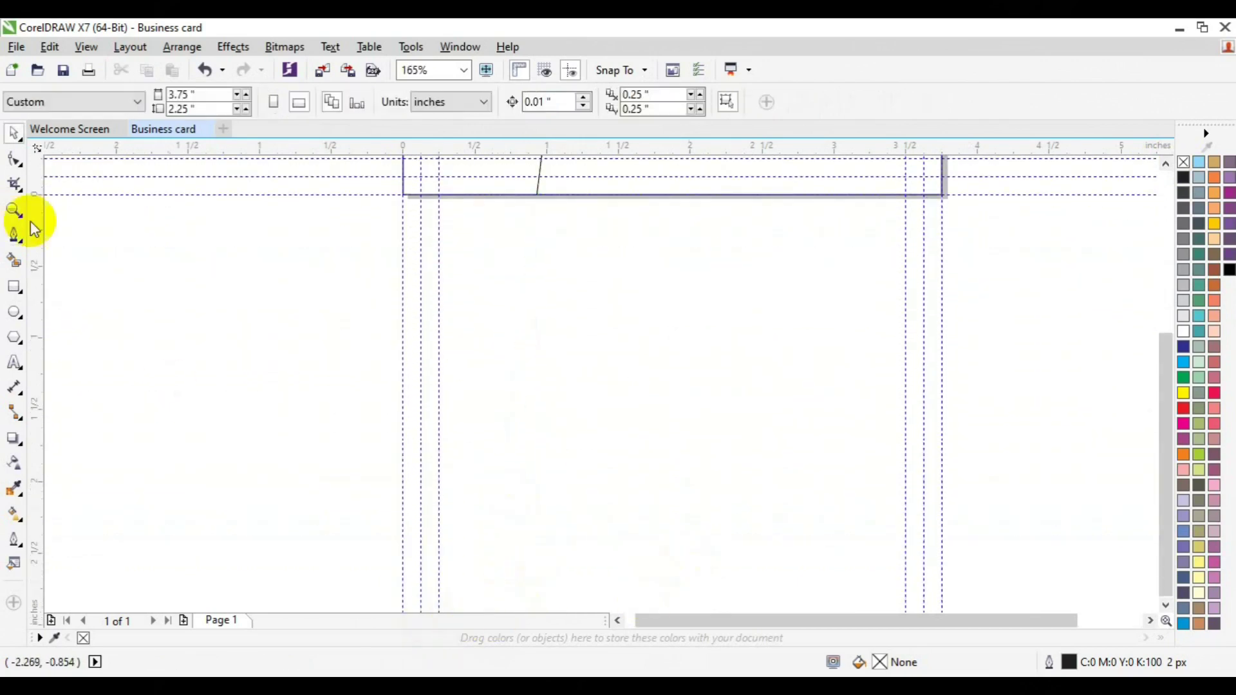
{"action": "left_click", "coordinate": [17, 211]}
{"action": "left_click", "coordinate": [132, 106]}
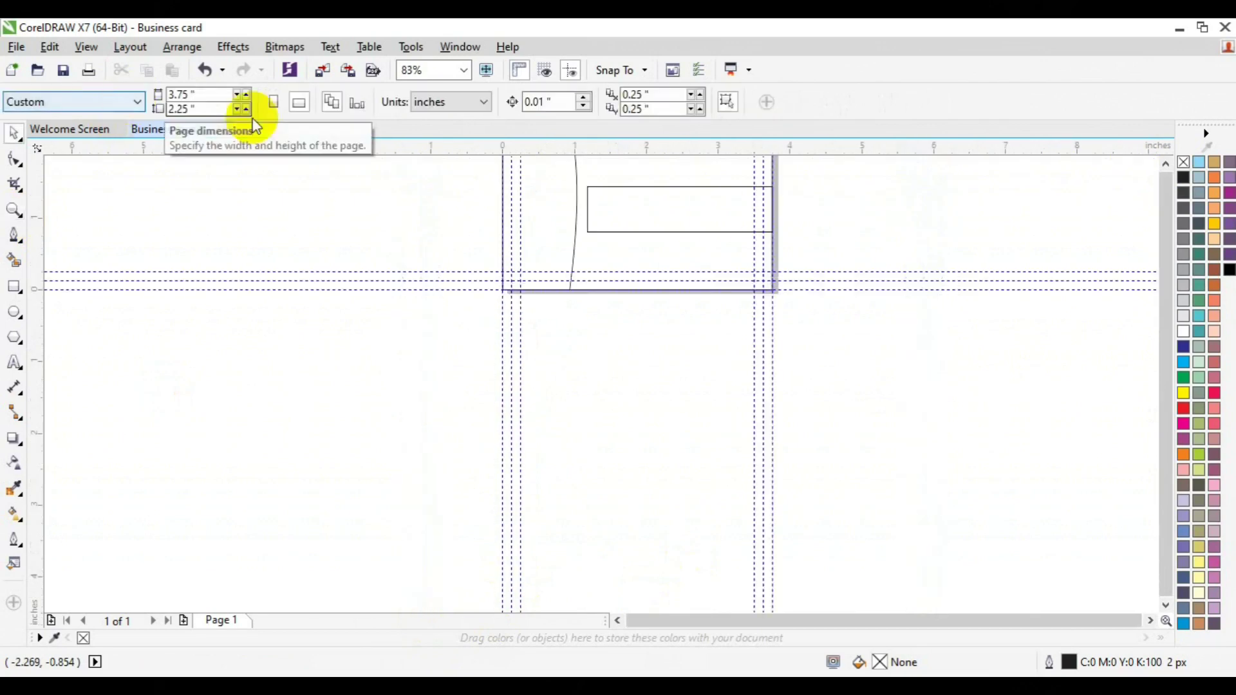
{"action": "left_click", "coordinate": [1162, 166]}
Step: Bend the line into a gentle curve with the Shape tool
{"action": "left_click", "coordinate": [574, 322]}
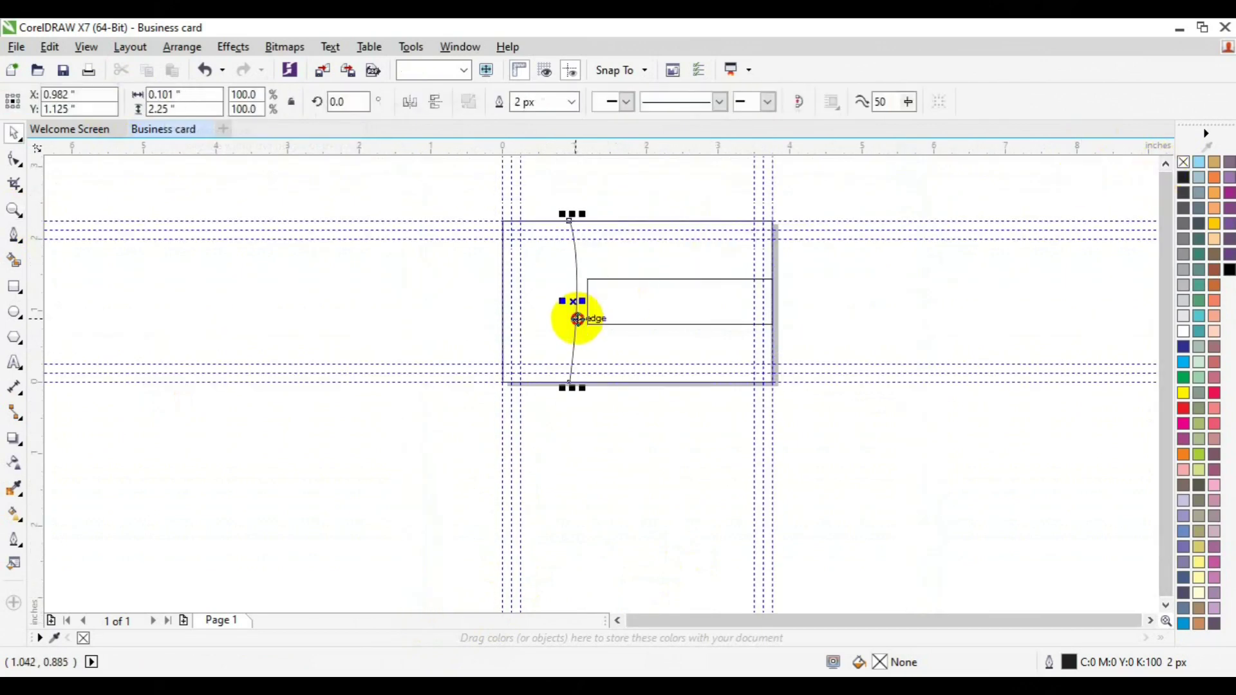
{"action": "left_click", "coordinate": [14, 159]}
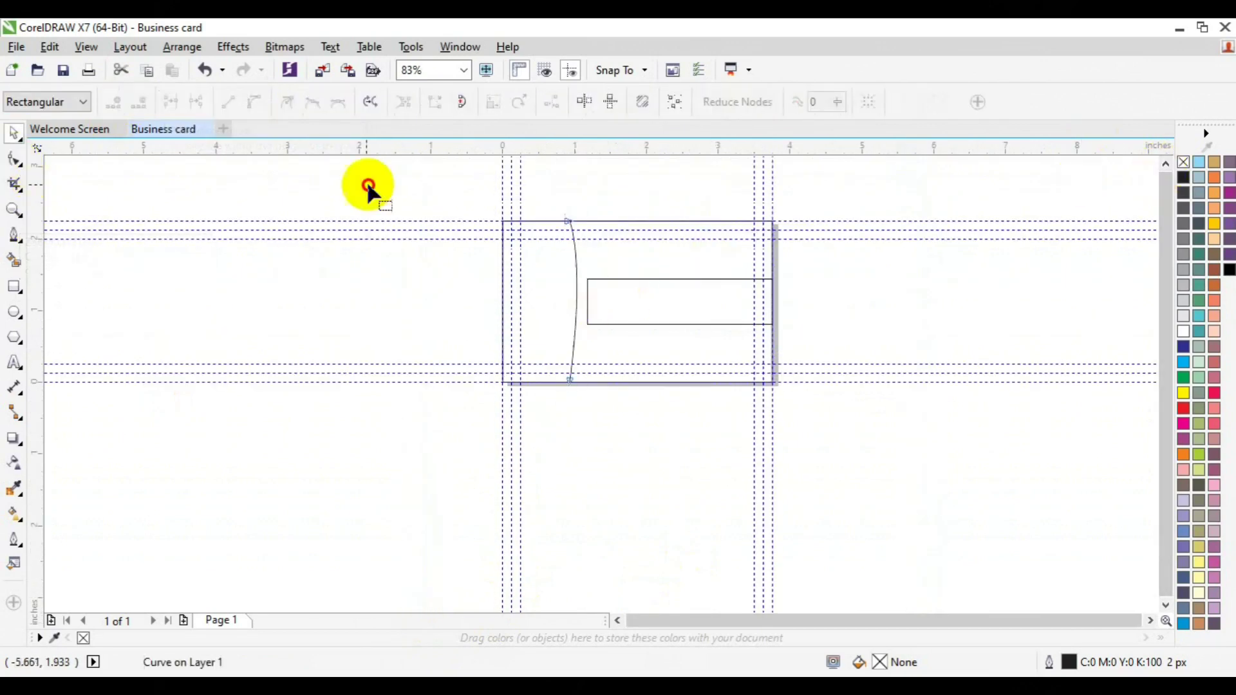
{"action": "left_click_drag", "start_coordinate": [473, 168], "coordinate": [643, 355]}
{"action": "left_click_drag", "start_coordinate": [585, 262], "coordinate": [605, 313]}
Step: Delete the curved line and lengthen the horizontal bar toward the left
{"action": "key", "text": "space"}
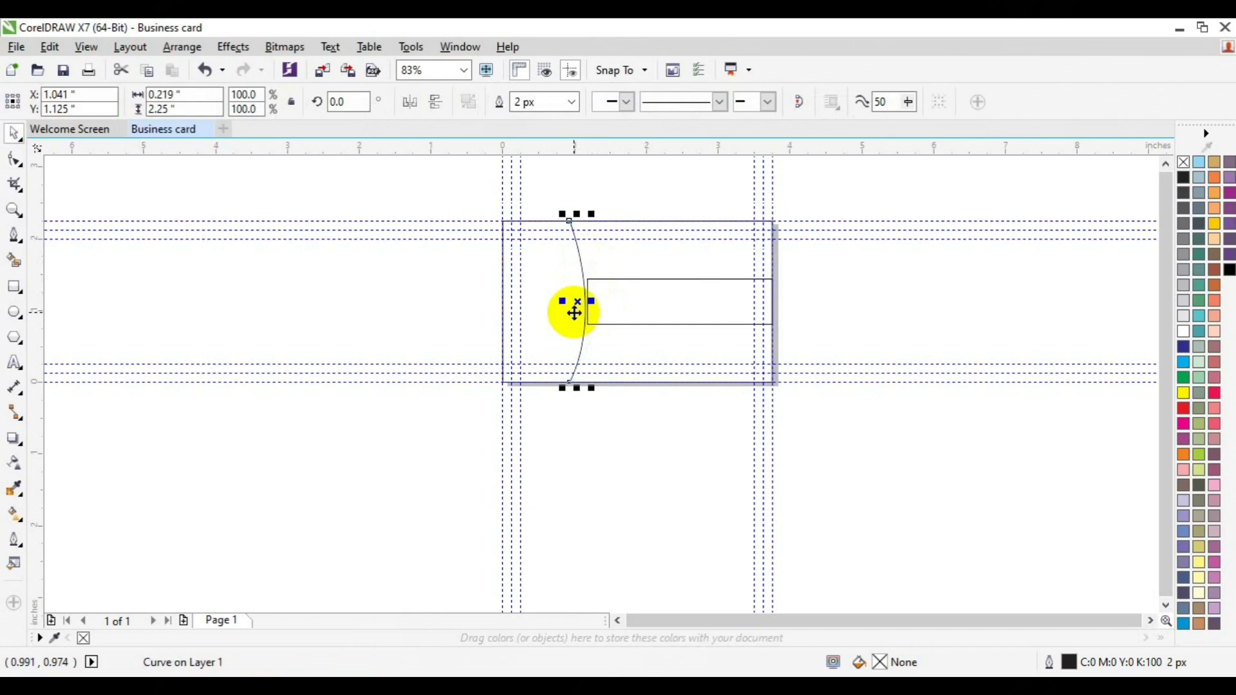
{"action": "key", "text": "Delete"}
{"action": "left_click", "coordinate": [580, 303]}
{"action": "key", "text": "space"}
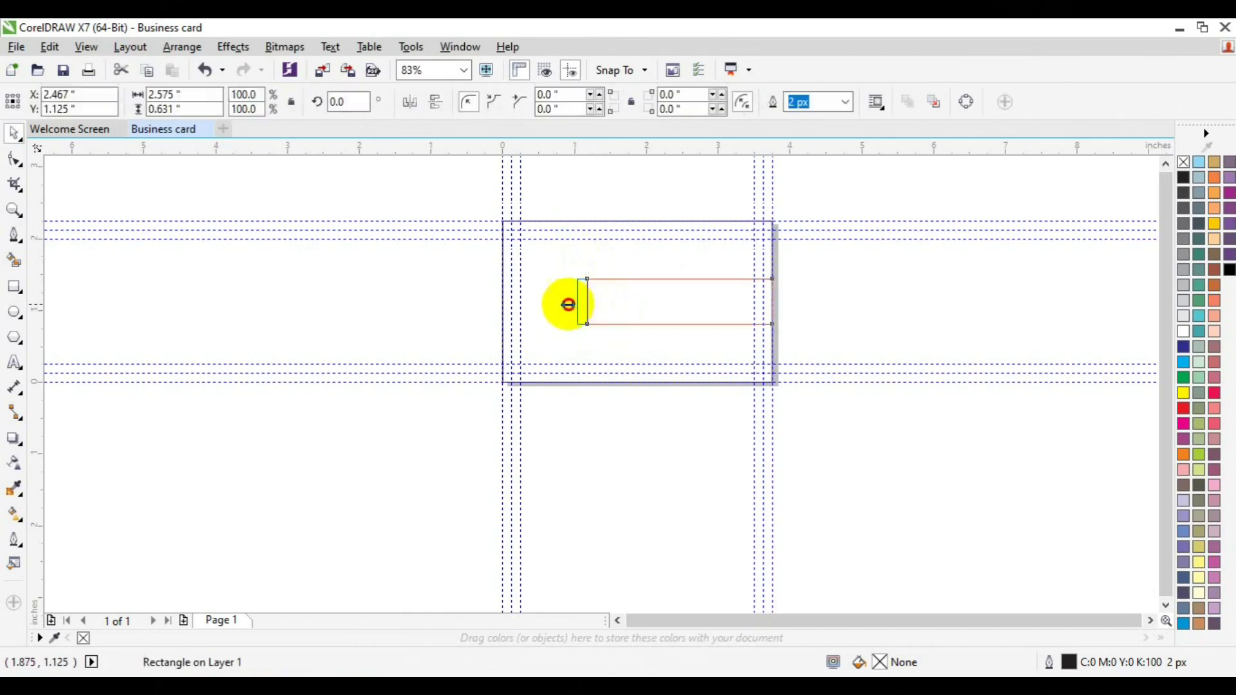
{"action": "left_click_drag", "start_coordinate": [563, 303], "coordinate": [562, 303]}
{"action": "left_click", "coordinate": [14, 208]}
{"action": "left_click", "coordinate": [601, 330]}
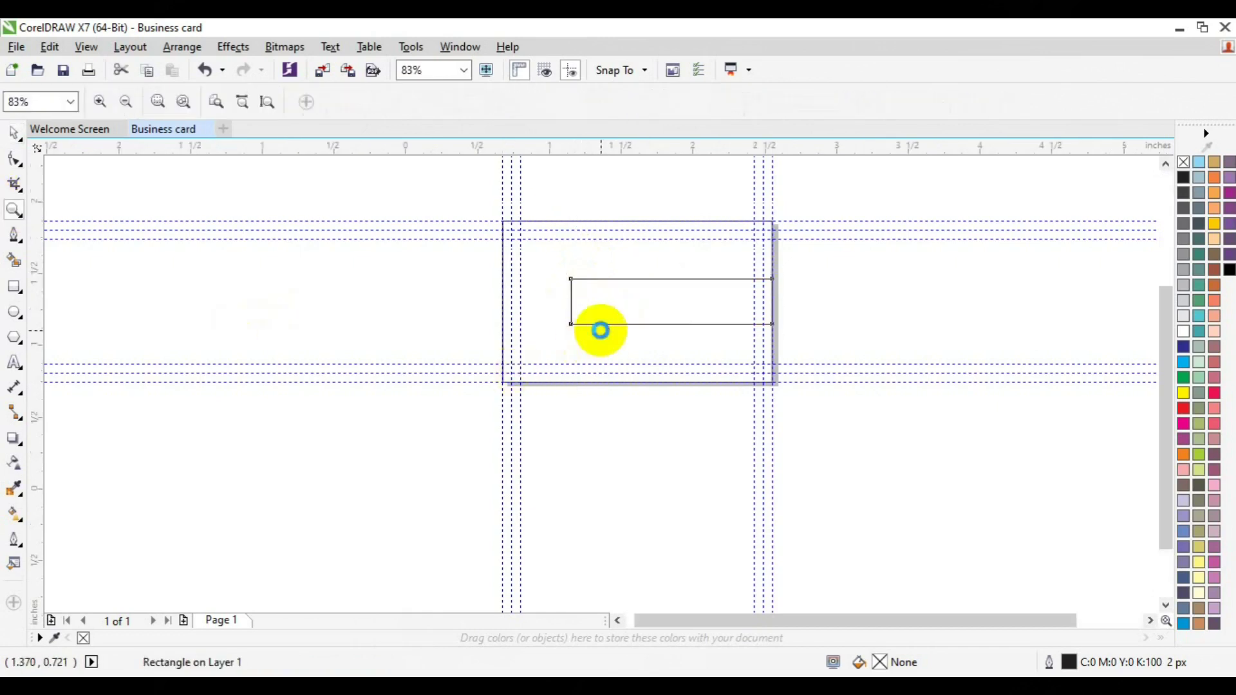
{"action": "key", "text": "space"}
Step: Draw a large circle and move it left to straddle the card's left edge
{"action": "left_click", "coordinate": [14, 312]}
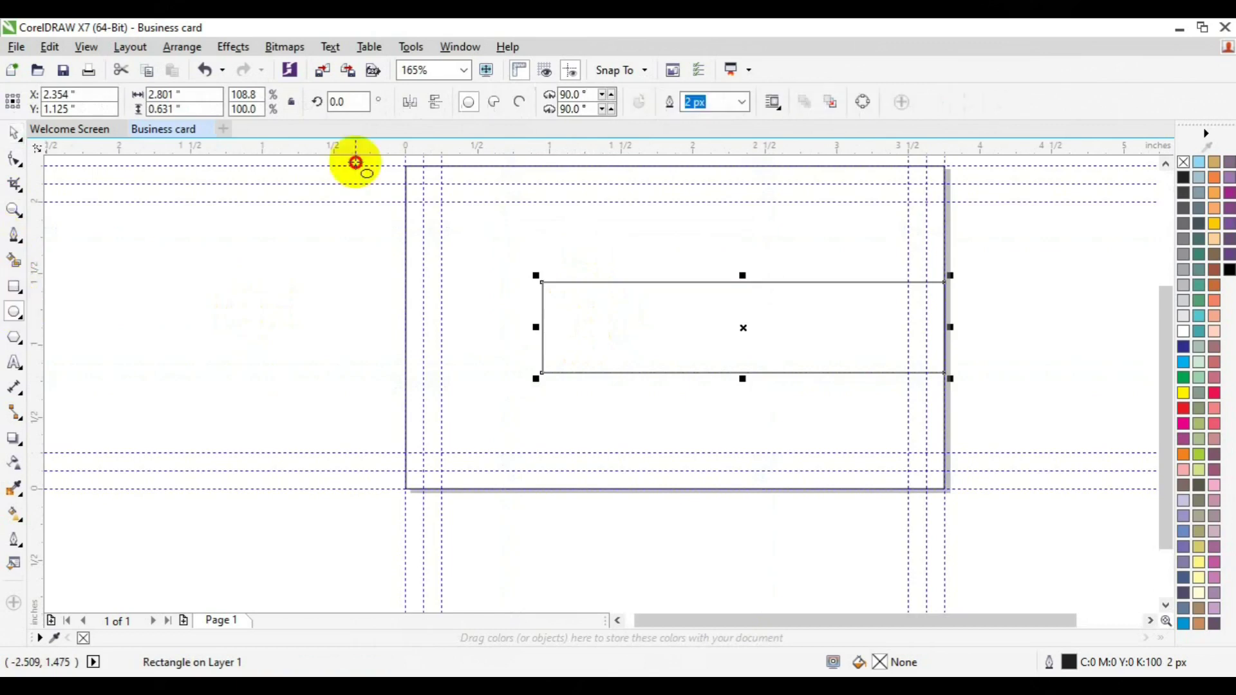
{"action": "mouse_move", "coordinate": [354, 158]}
{"action": "left_mouse_down"}
{"action": "mouse_move", "coordinate": [500, 411]}
{"action": "mouse_move", "coordinate": [599, 530]}
{"action": "left_mouse_up"}
{"action": "key", "text": "space"}
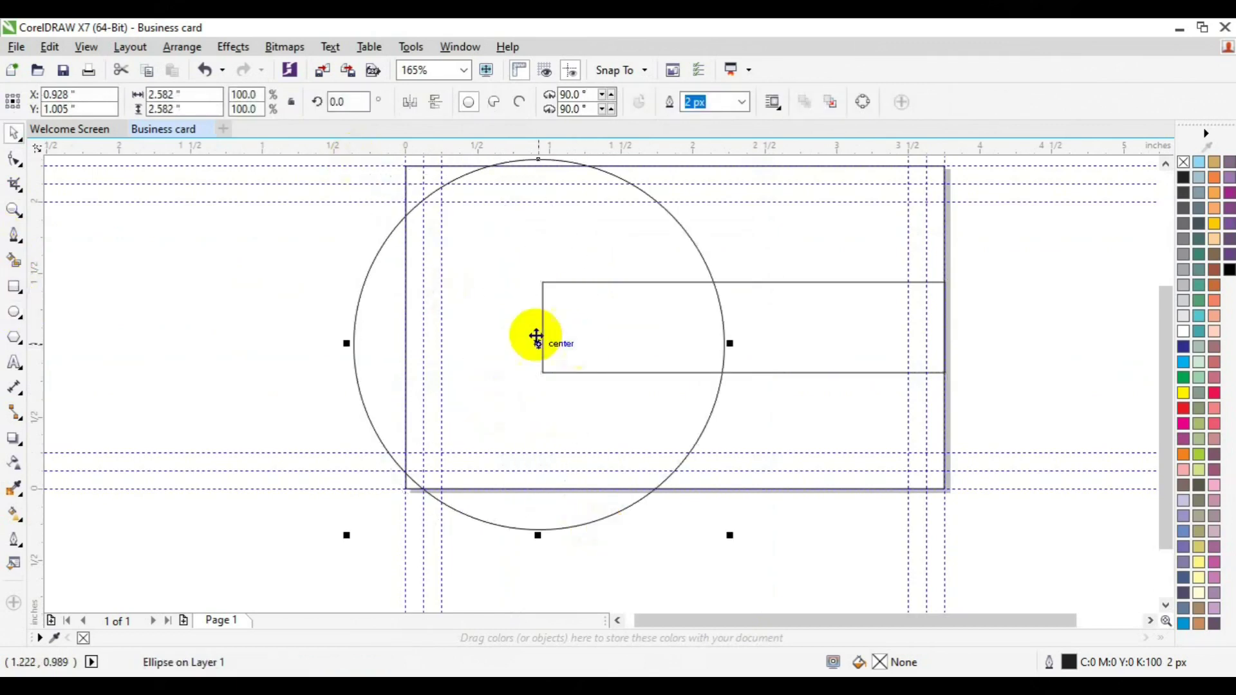
{"action": "left_click_drag", "start_coordinate": [535, 343], "coordinate": [365, 333]}
{"action": "left_click", "coordinate": [640, 352], "text": "shift"}
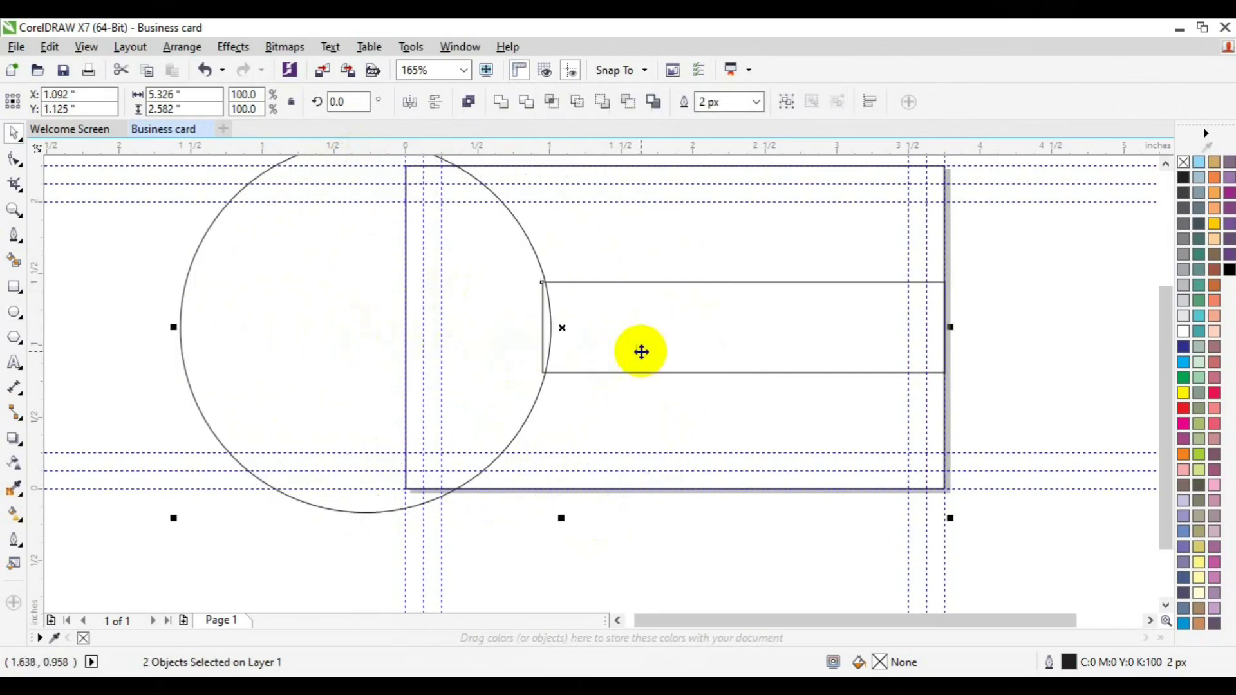
{"action": "left_click", "coordinate": [681, 375], "text": "shift"}
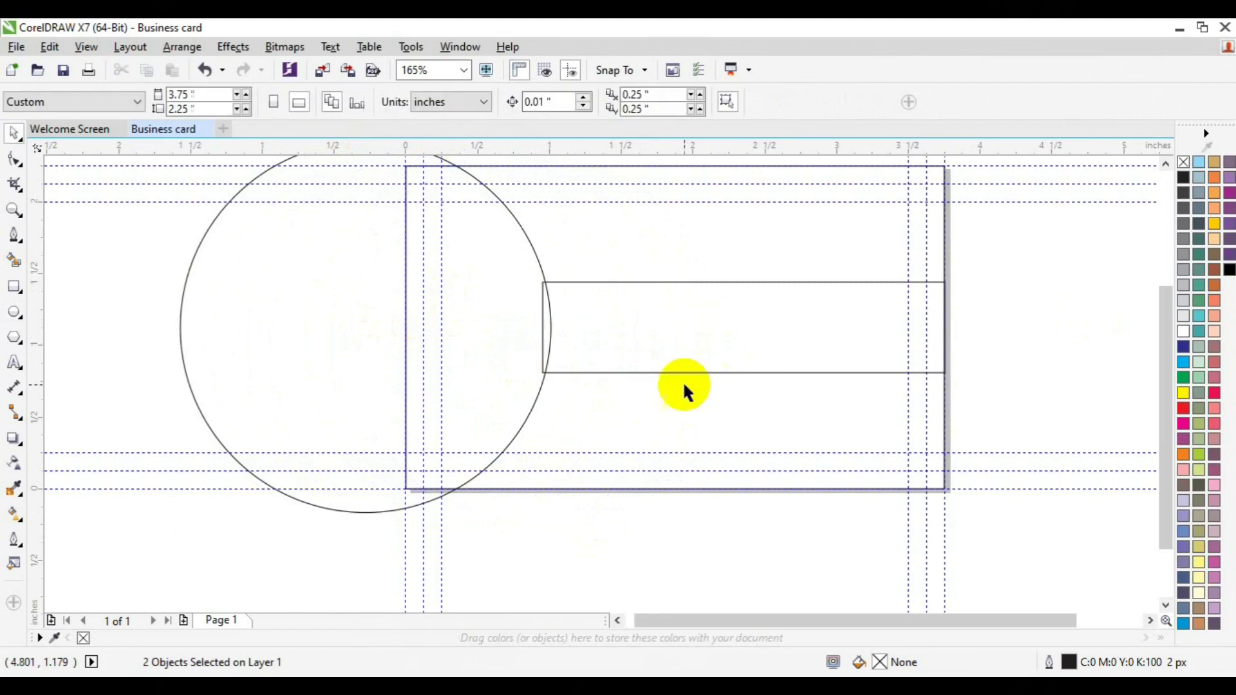
{"action": "key", "text": "Left"}
{"action": "key", "text": "Left"}
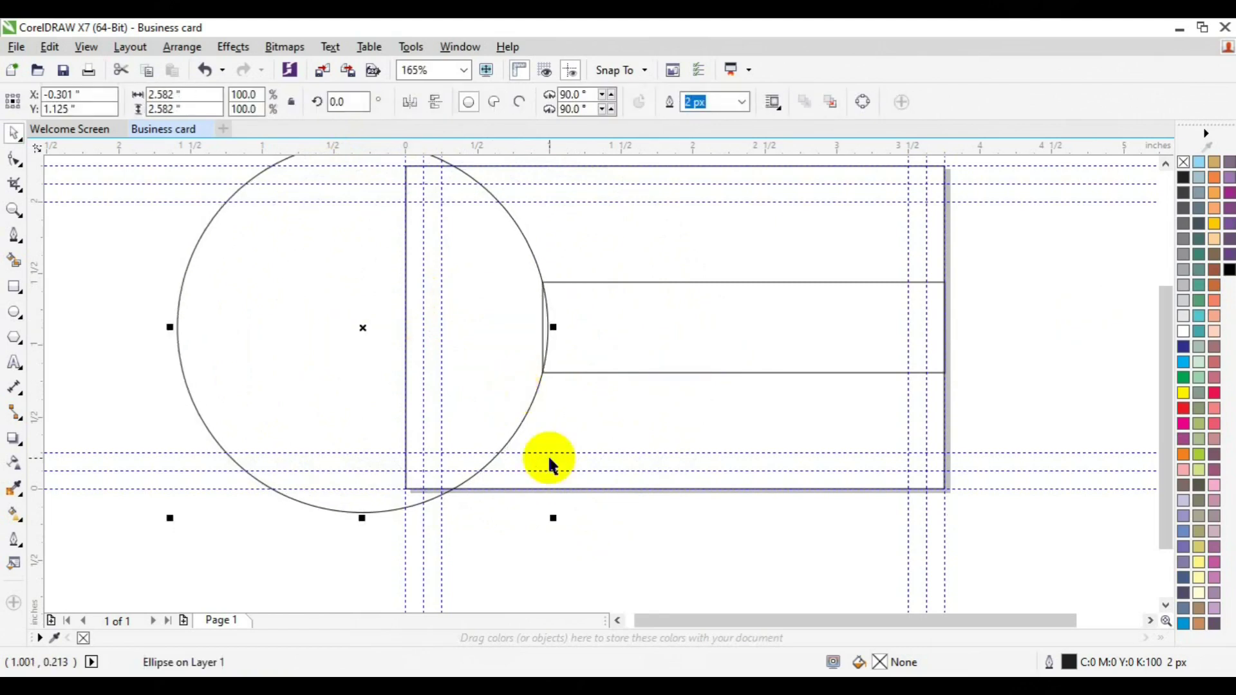
Step: Make a smaller concentric copy of the circle inside it
{"action": "left_click_drag", "start_coordinate": [556, 523], "coordinate": [529, 316]}
{"action": "left_click_drag", "start_coordinate": [389, 354], "coordinate": [543, 495]}
{"action": "key", "text": "ctrl+r"}
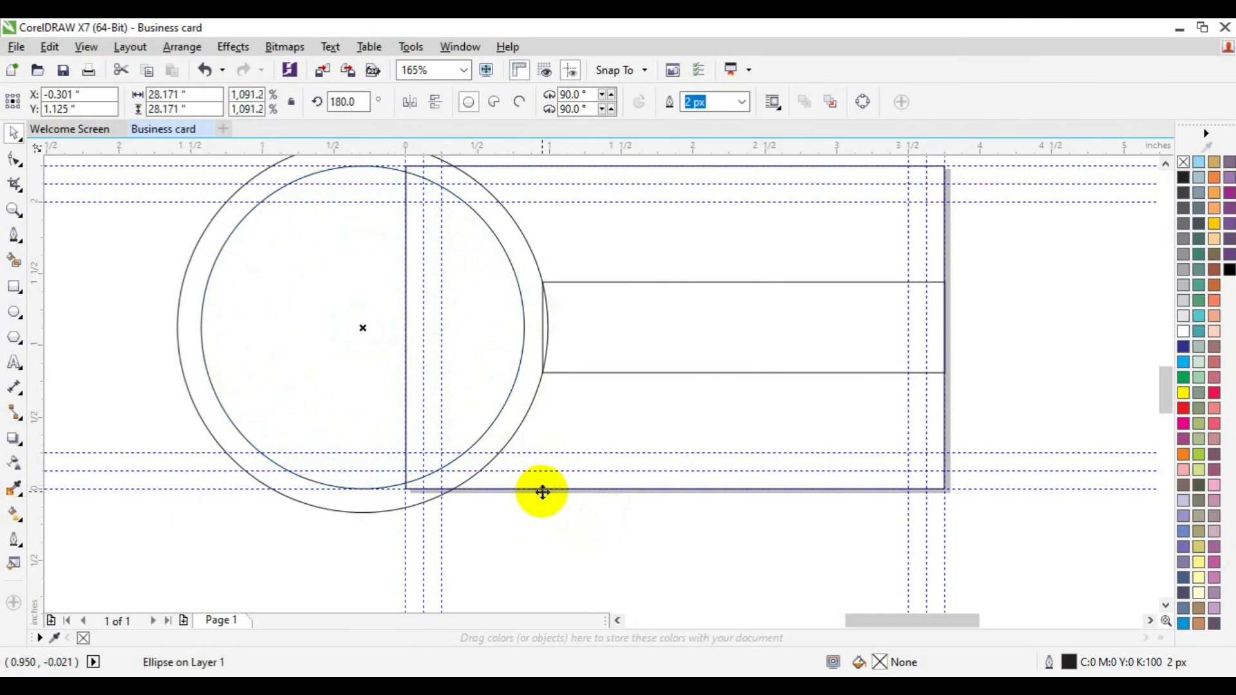
{"action": "left_click_drag", "start_coordinate": [693, 428], "coordinate": [537, 442]}
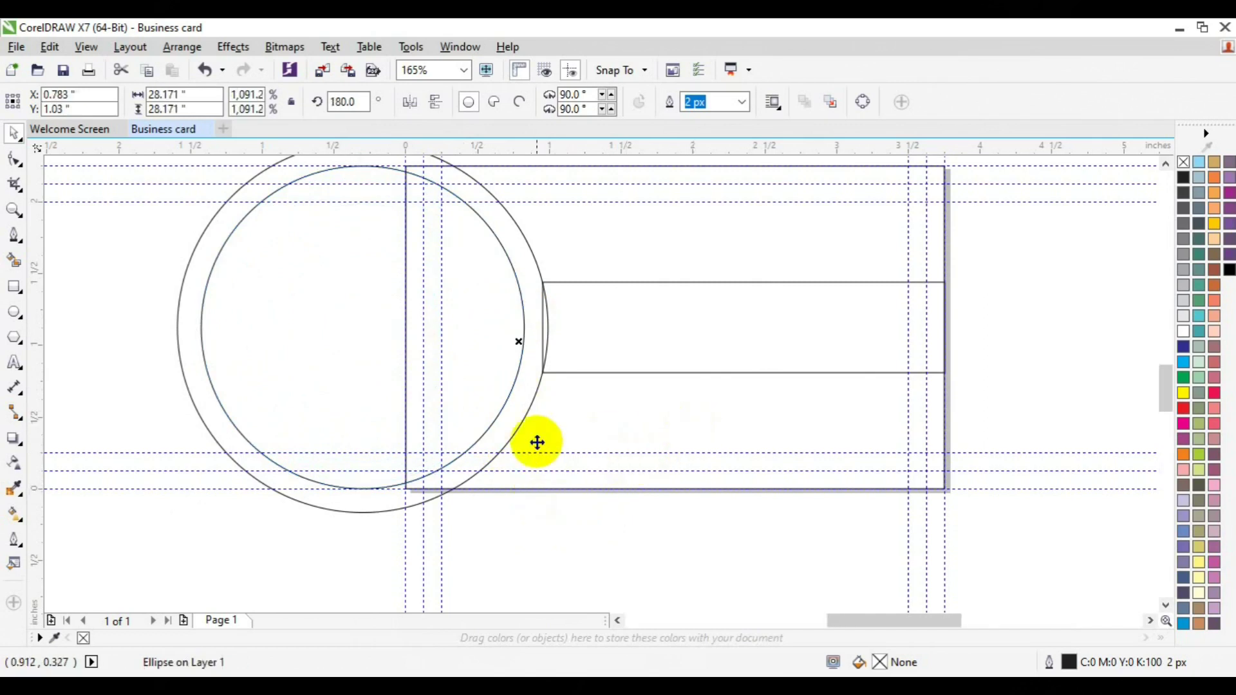
Step: Select the inner circle and move it onto the guideline
{"action": "left_click", "coordinate": [16, 210]}
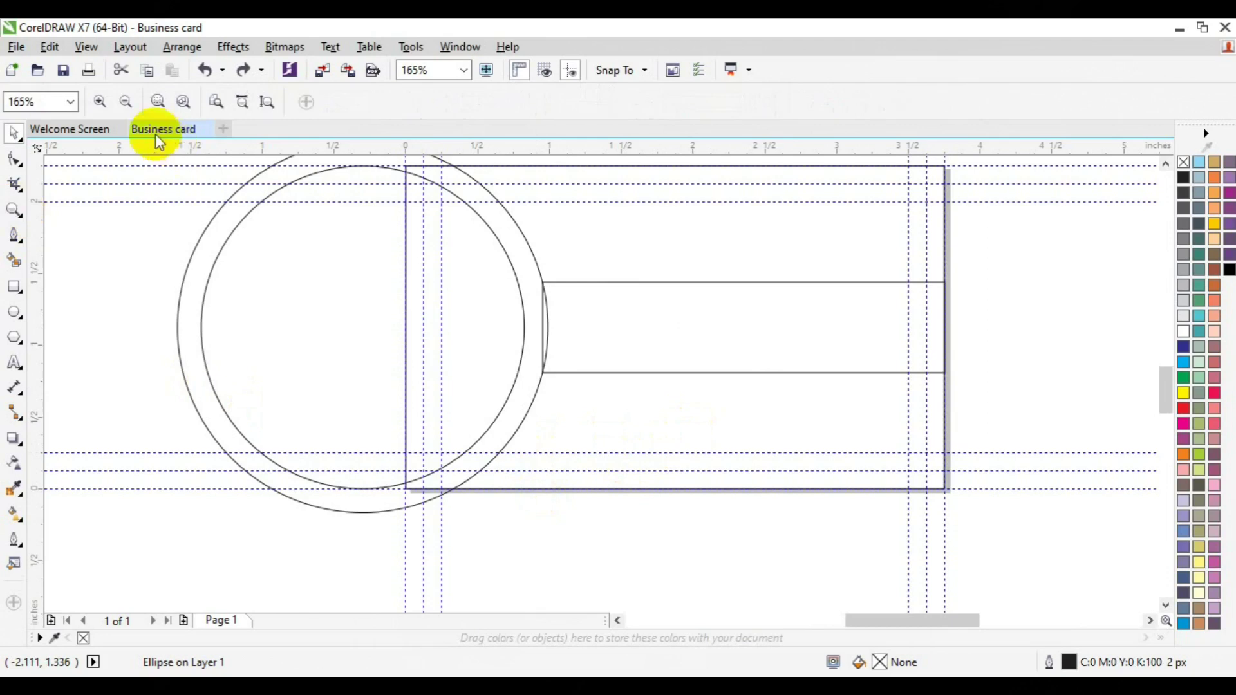
{"action": "left_click", "coordinate": [125, 103]}
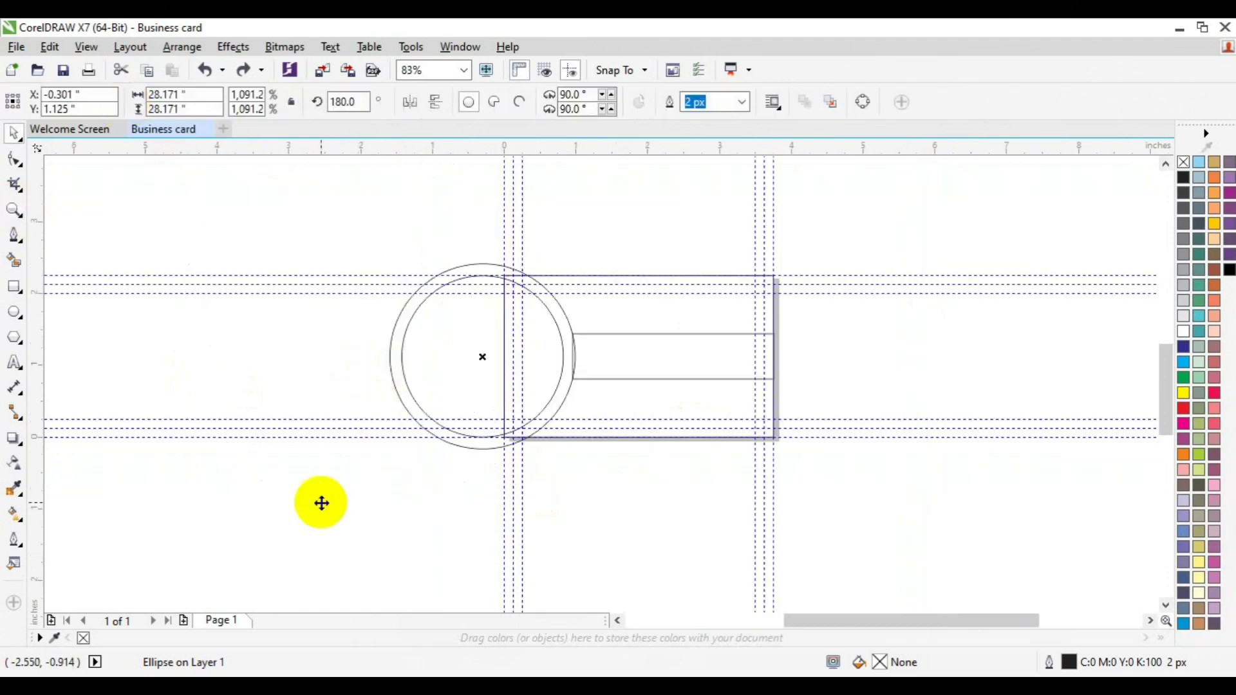
{"action": "left_click", "coordinate": [15, 210]}
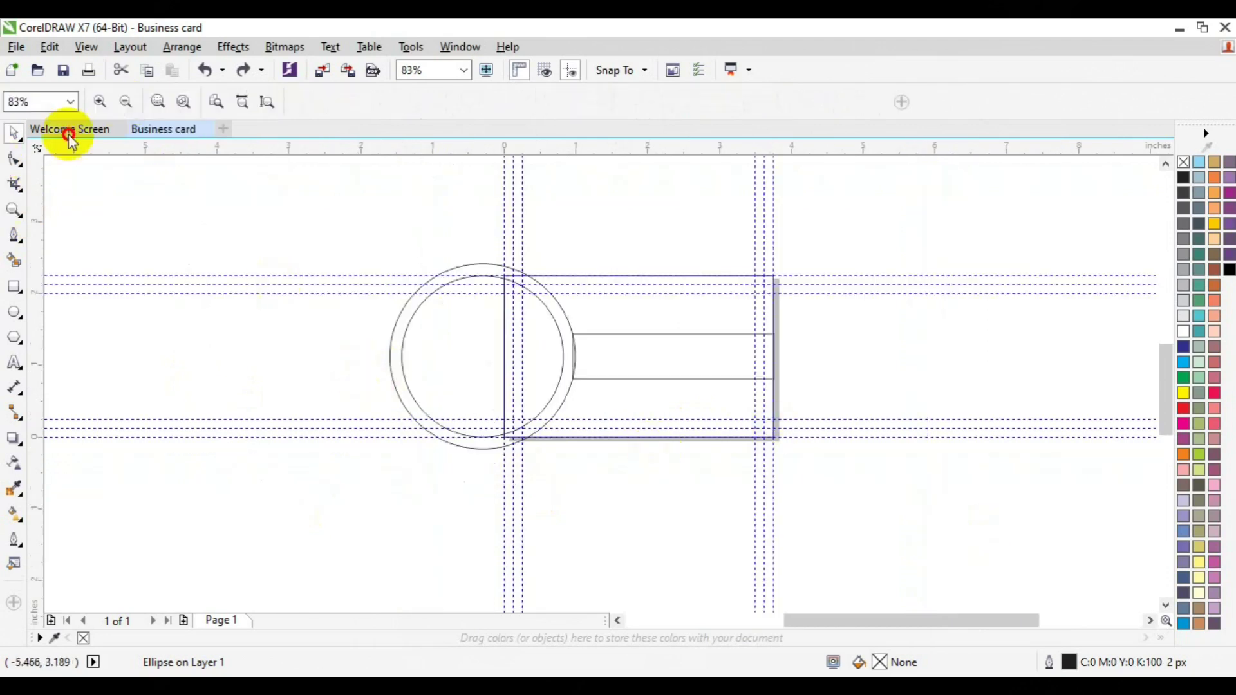
{"action": "left_click", "coordinate": [122, 104]}
{"action": "left_click", "coordinate": [442, 382]}
{"action": "left_click", "coordinate": [498, 383]}
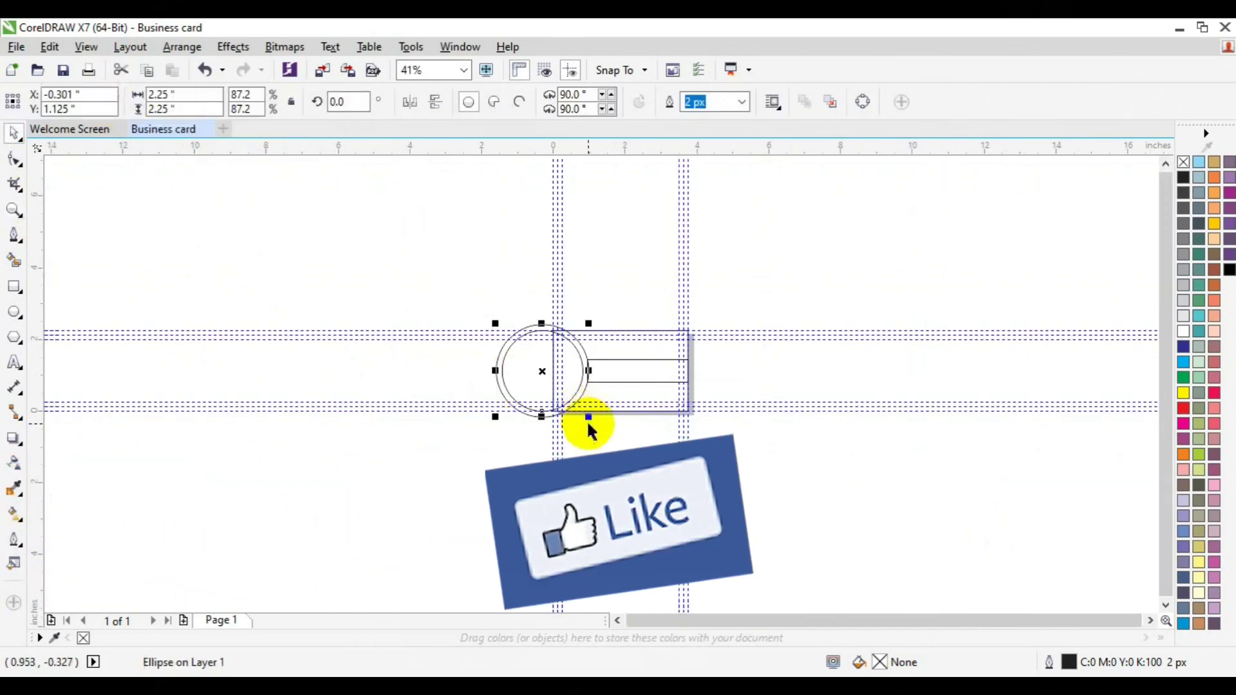
{"action": "mouse_move", "coordinate": [558, 373]}
{"action": "left_mouse_down"}
{"action": "mouse_move", "coordinate": [567, 375]}
{"action": "mouse_move", "coordinate": [540, 373]}
{"action": "left_mouse_up"}
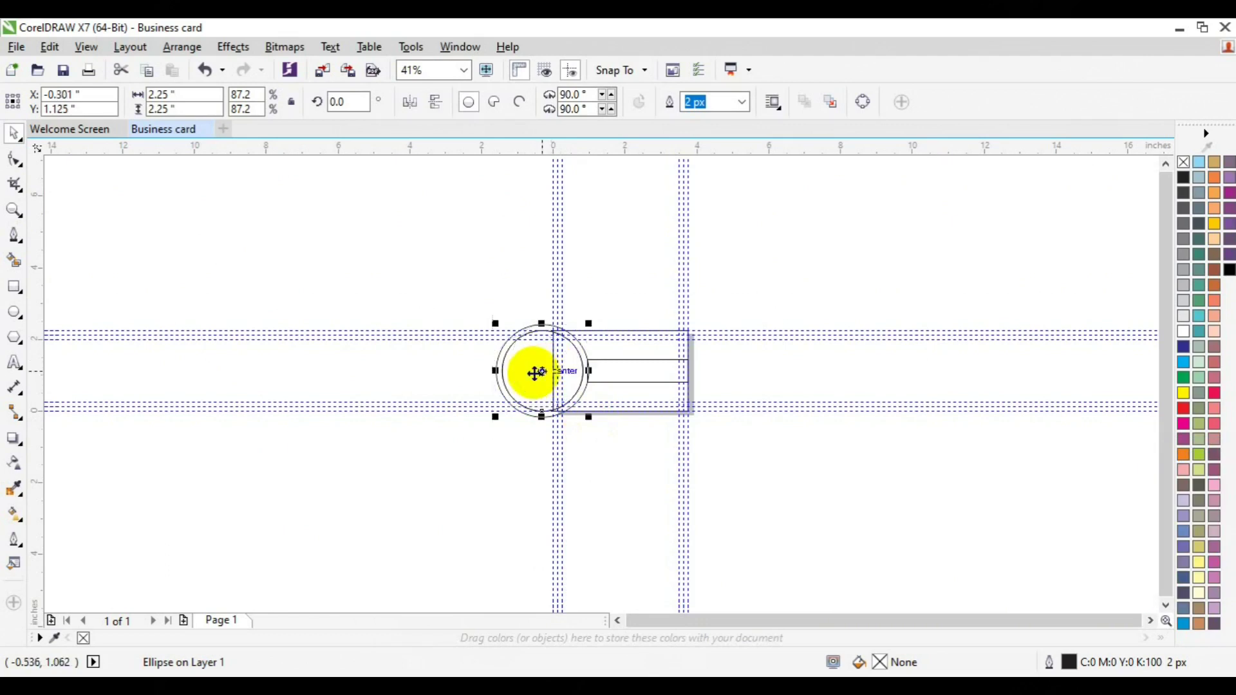
Step: Shrink the inner circle copy to 1.858 inches (72%)
{"action": "left_click", "coordinate": [14, 210]}
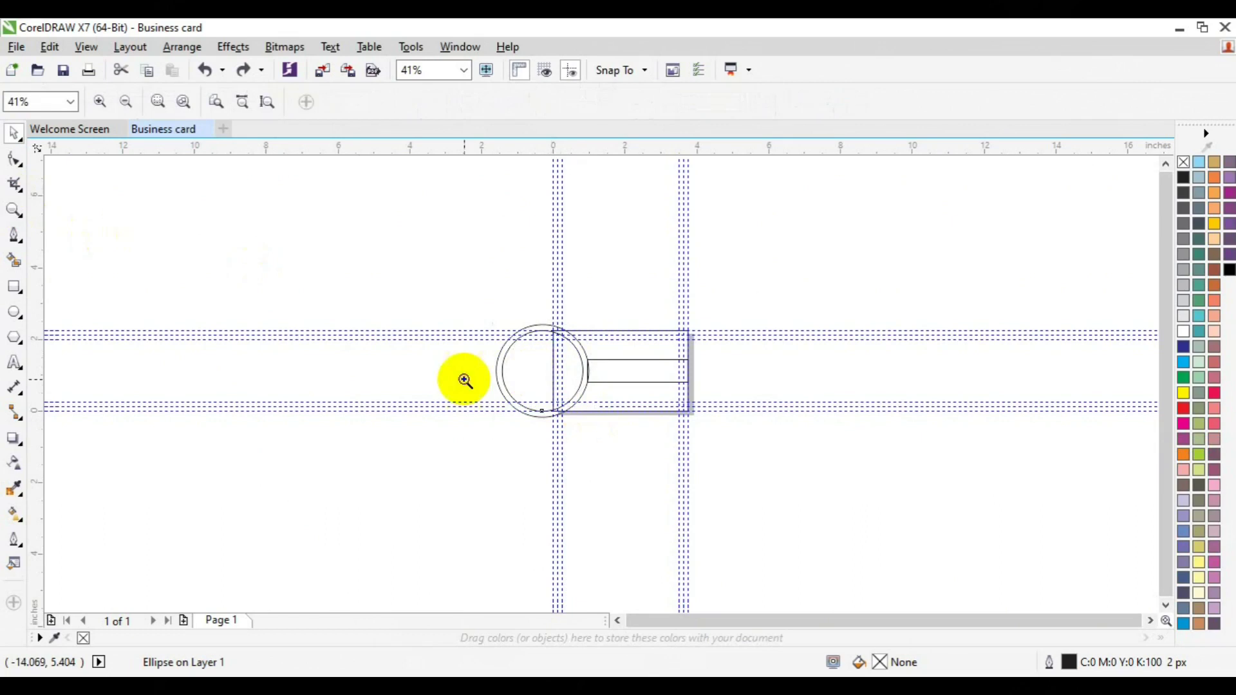
{"action": "left_click", "coordinate": [595, 392]}
{"action": "left_click", "coordinate": [563, 383]}
{"action": "key", "text": "space"}
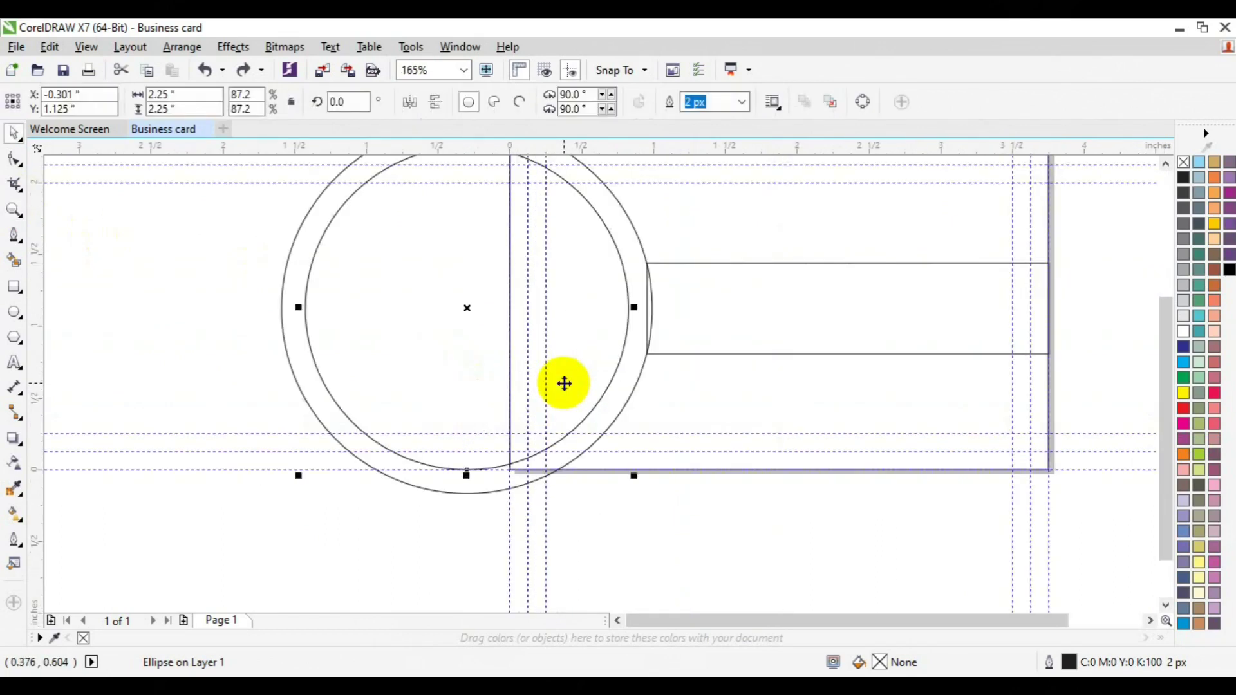
{"action": "left_click_drag", "start_coordinate": [634, 475], "coordinate": [621, 452]}
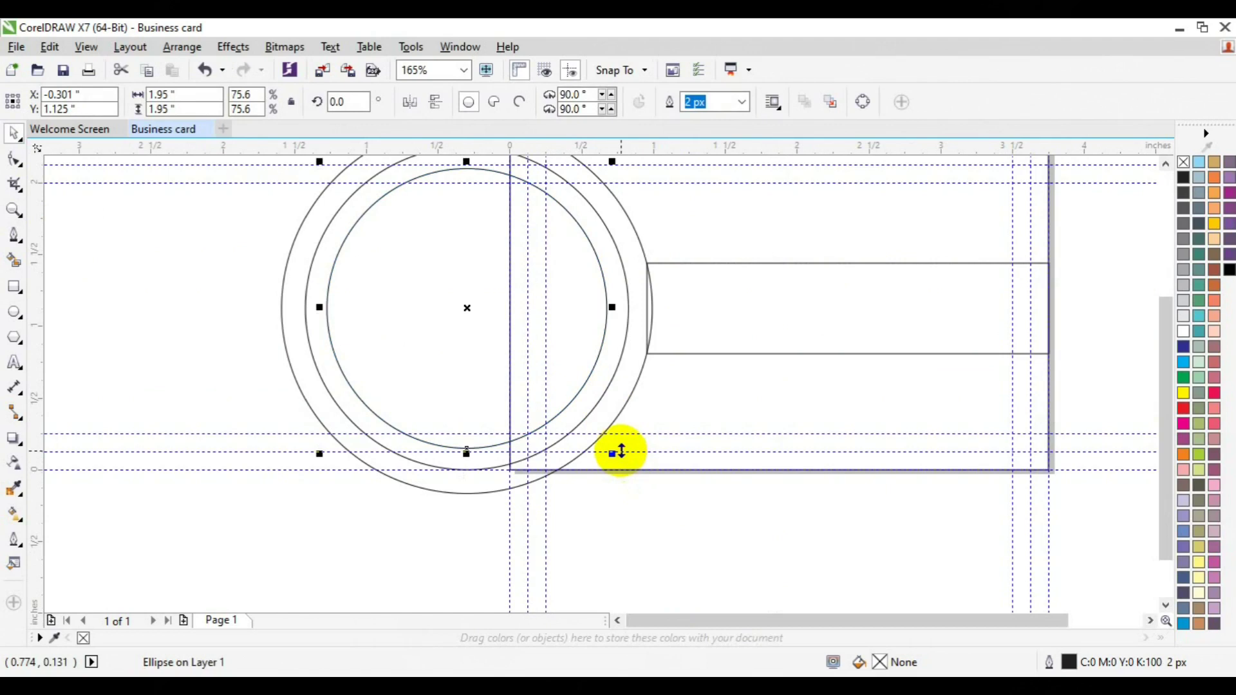
{"action": "left_click_drag", "start_coordinate": [614, 456], "coordinate": [605, 448]}
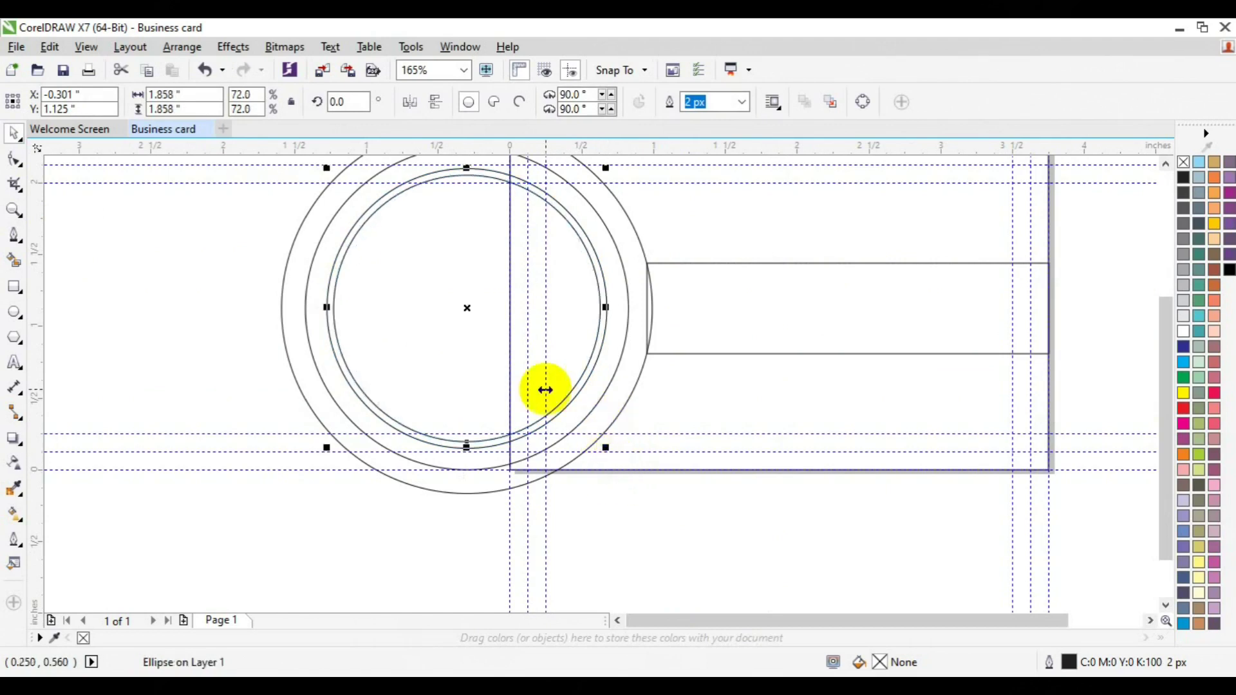
Step: Smart-fill the bar, ring band, outer arc and half-disc with black
{"action": "left_click", "coordinate": [13, 261]}
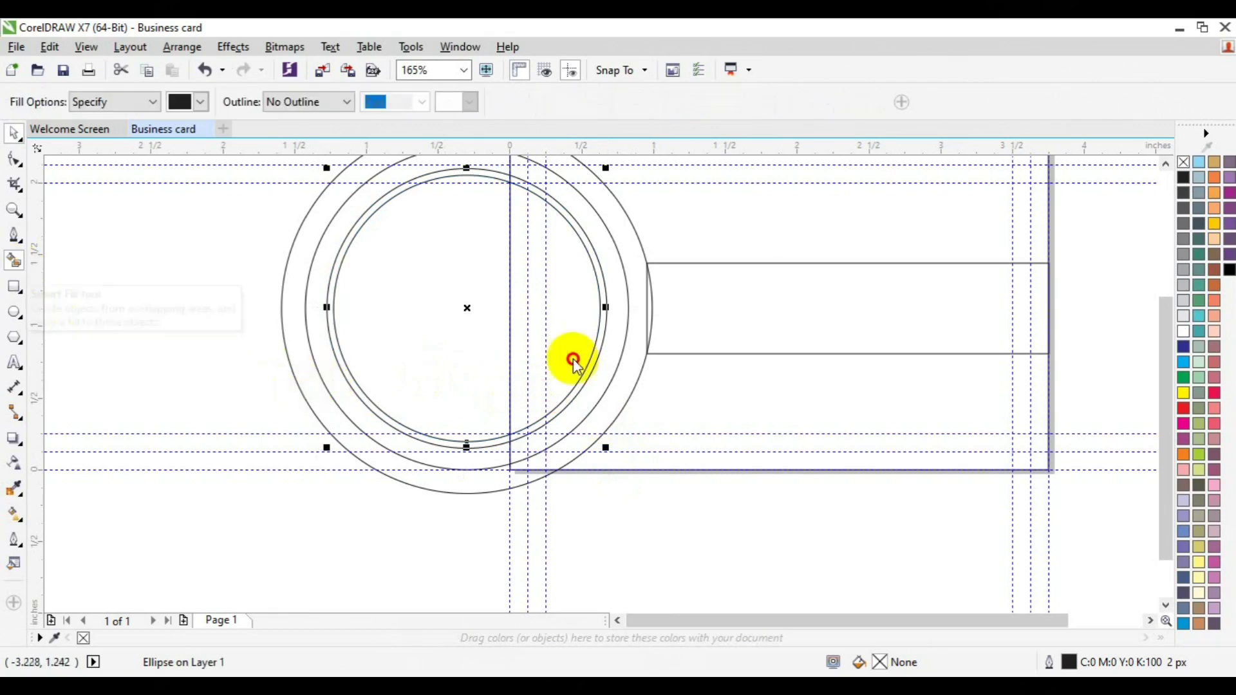
{"action": "left_click", "coordinate": [661, 308]}
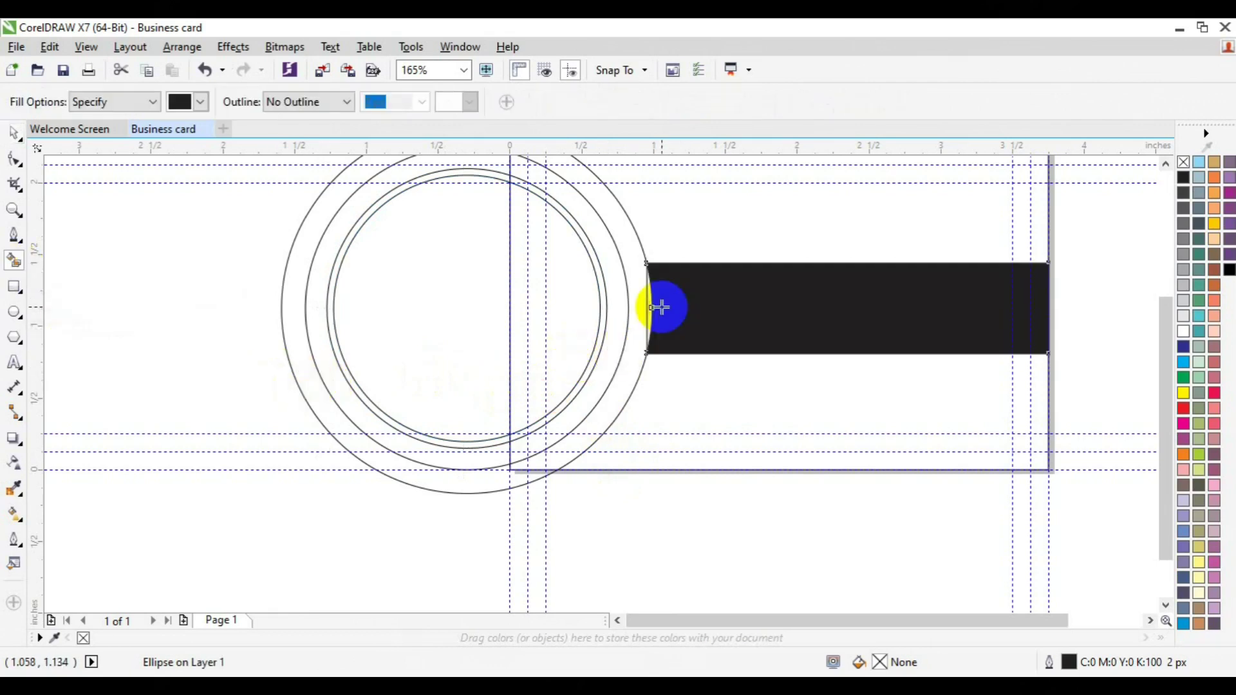
{"action": "left_click", "coordinate": [612, 334]}
{"action": "left_click", "coordinate": [574, 334]}
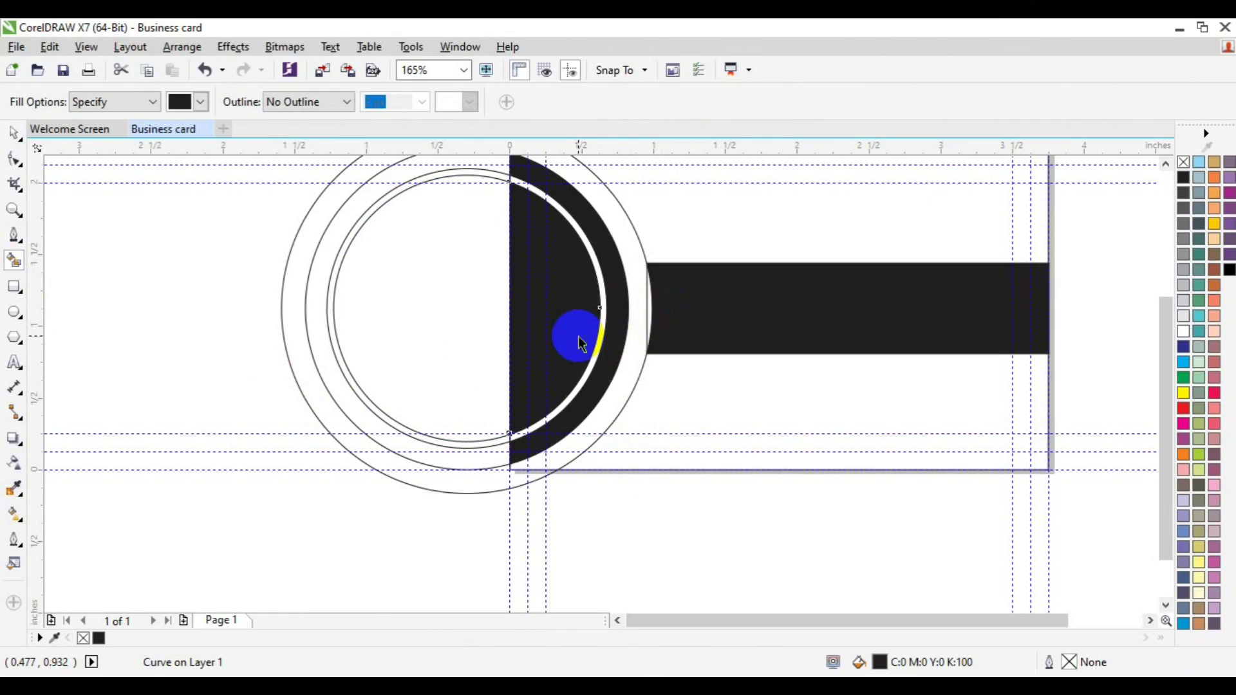
{"action": "key", "text": "space"}
{"action": "left_click", "coordinate": [629, 308]}
Step: Delete the leftover thin construction circles
{"action": "left_click", "coordinate": [652, 304]}
{"action": "key", "text": "Escape"}
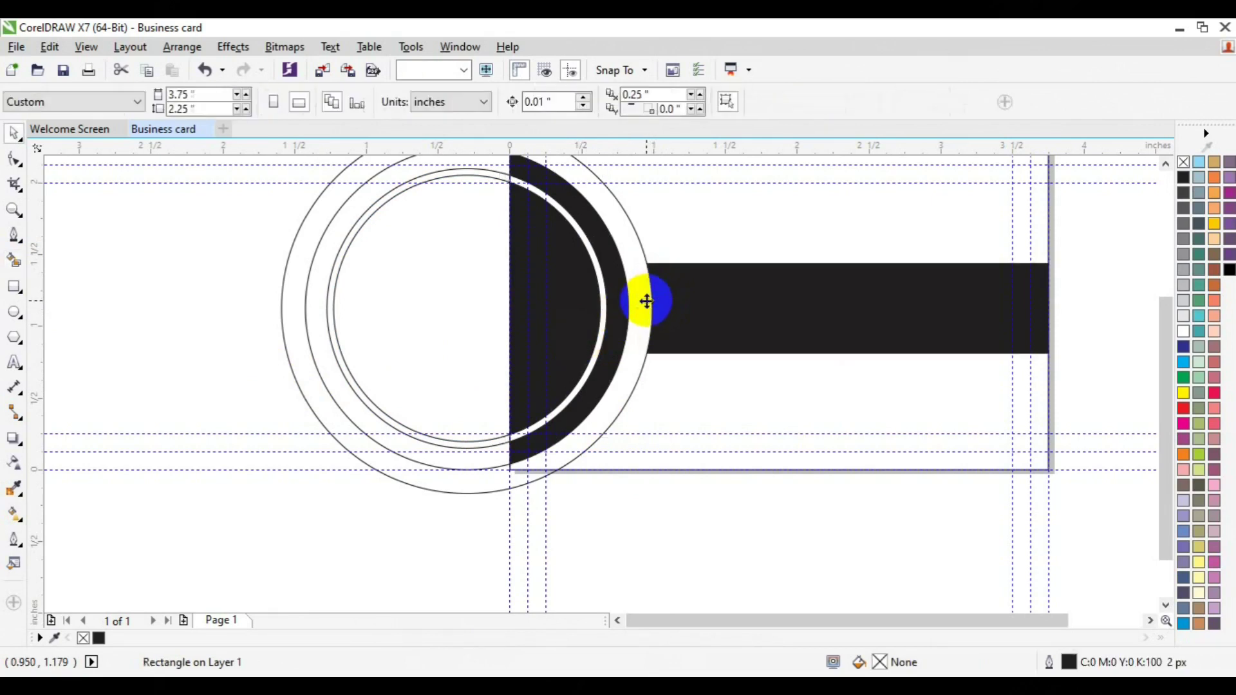
{"action": "left_click", "coordinate": [645, 312]}
{"action": "key", "text": "Delete"}
{"action": "left_click", "coordinate": [464, 331]}
{"action": "key", "text": "Escape"}
{"action": "left_click", "coordinate": [462, 327]}
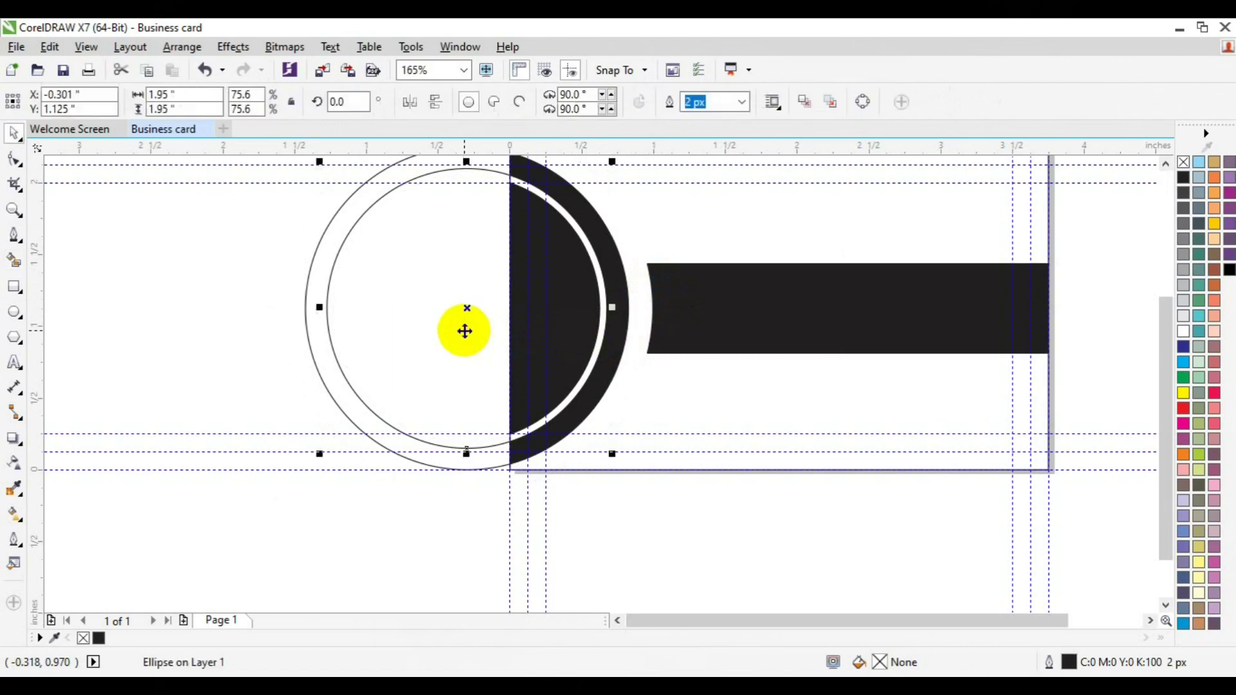
{"action": "key", "text": "Delete"}
{"action": "left_click", "coordinate": [462, 327]}
{"action": "key", "text": "Delete"}
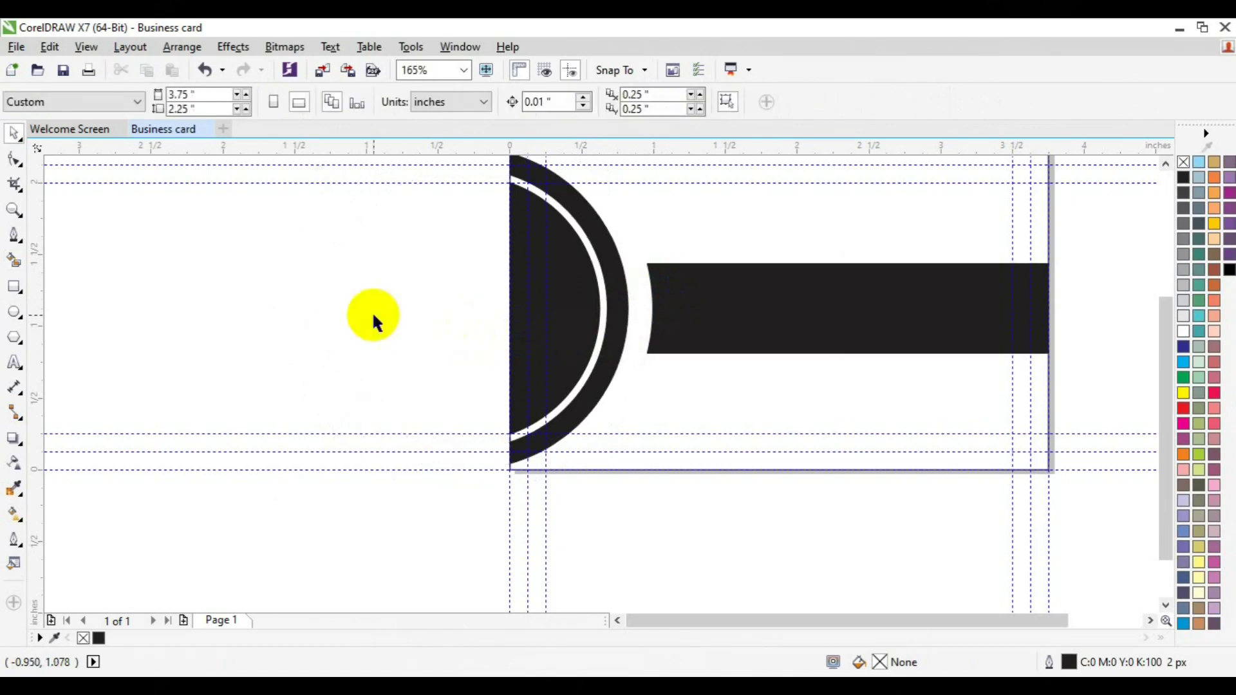
Step: Select the card's background rectangle and fill it with blue C100 M20 Y0 K0
{"action": "left_click", "coordinate": [1150, 622]}
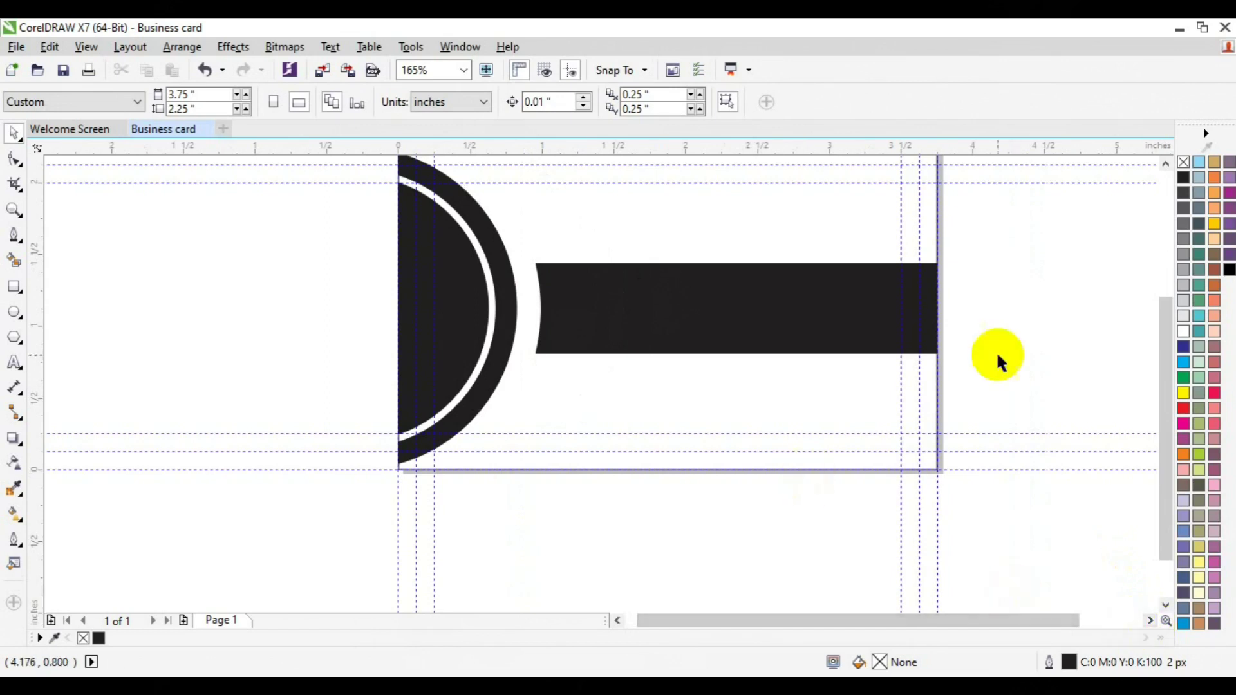
{"action": "left_click", "coordinate": [1165, 163]}
{"action": "left_click_drag", "start_coordinate": [298, 173], "coordinate": [531, 520]}
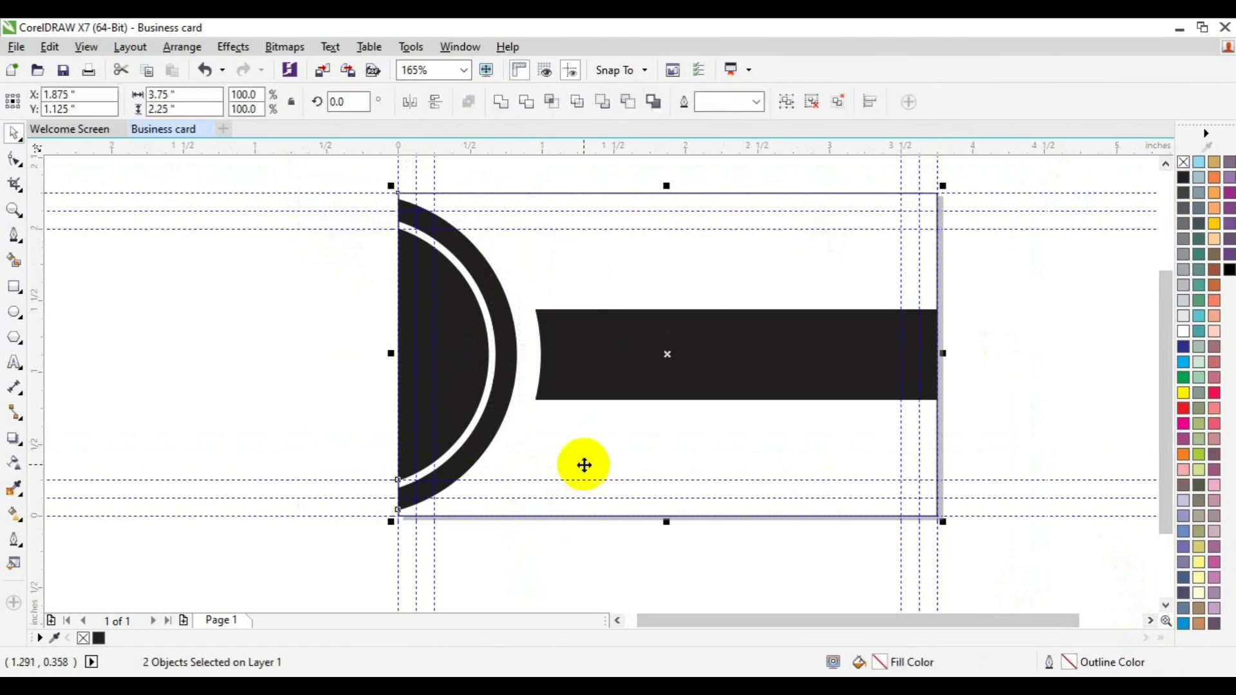
{"action": "left_click", "coordinate": [433, 395]}
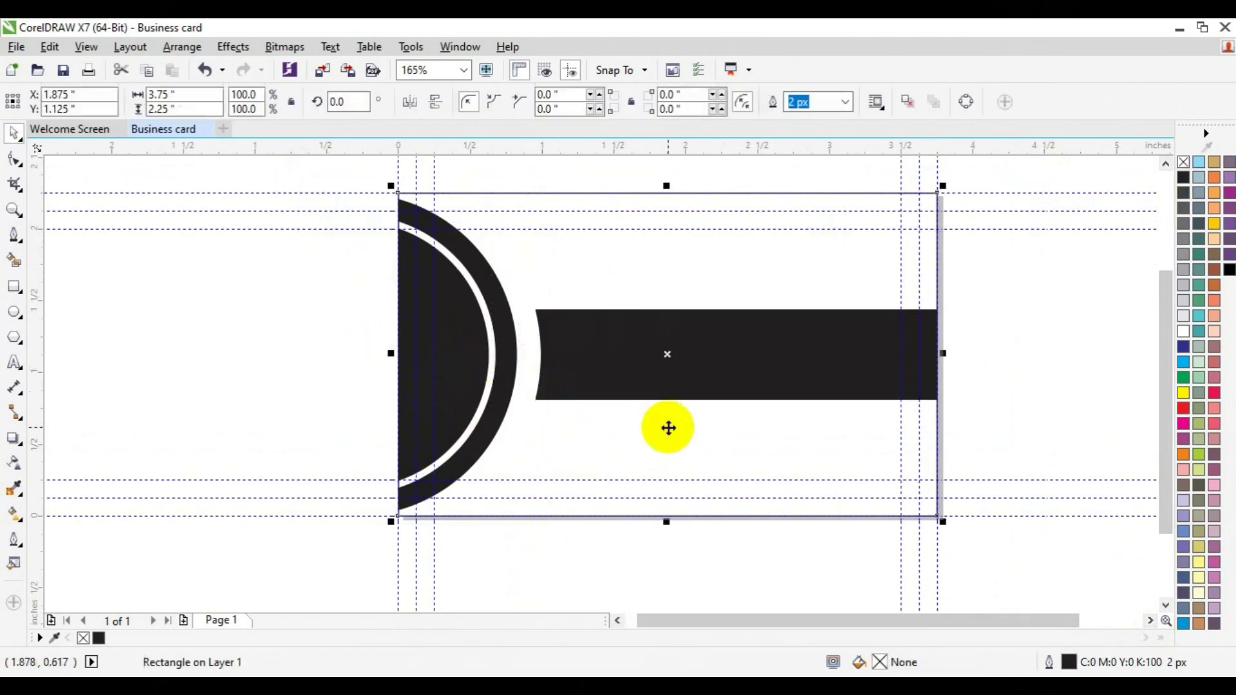
{"action": "left_click", "coordinate": [1179, 626]}
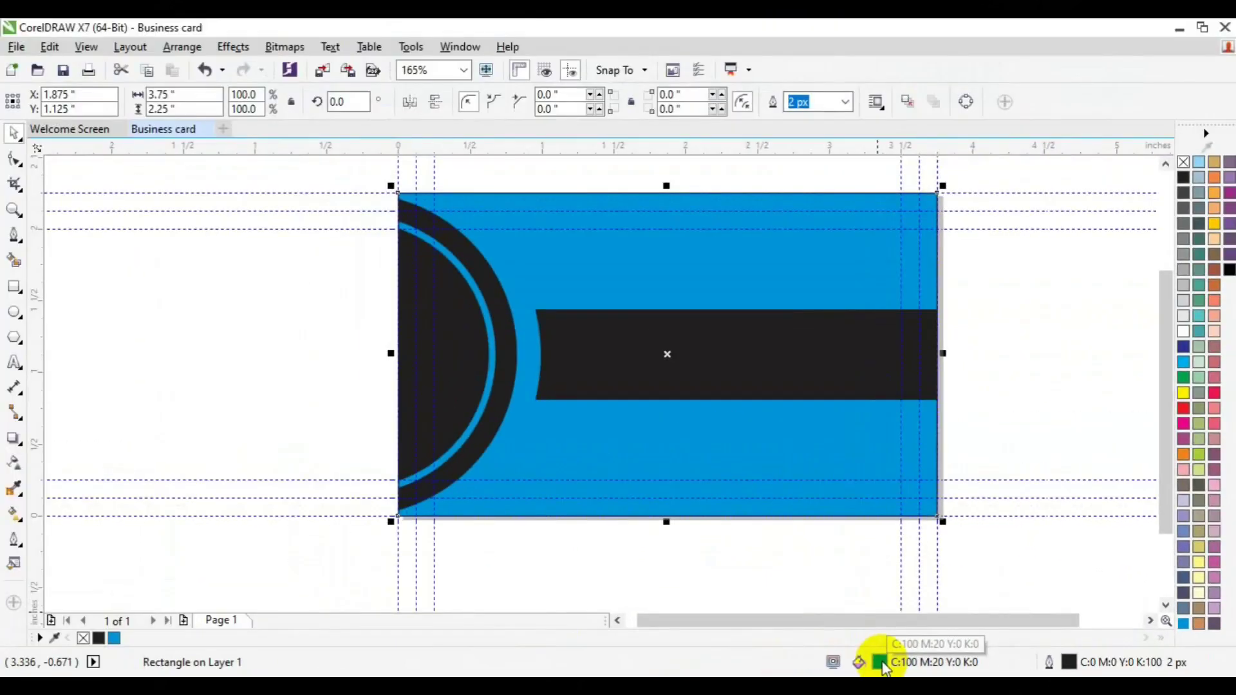
Step: Change the background fill in Edit Fill to dark navy C77 M67 Y63 K87
{"action": "double_click", "coordinate": [616, 647]}
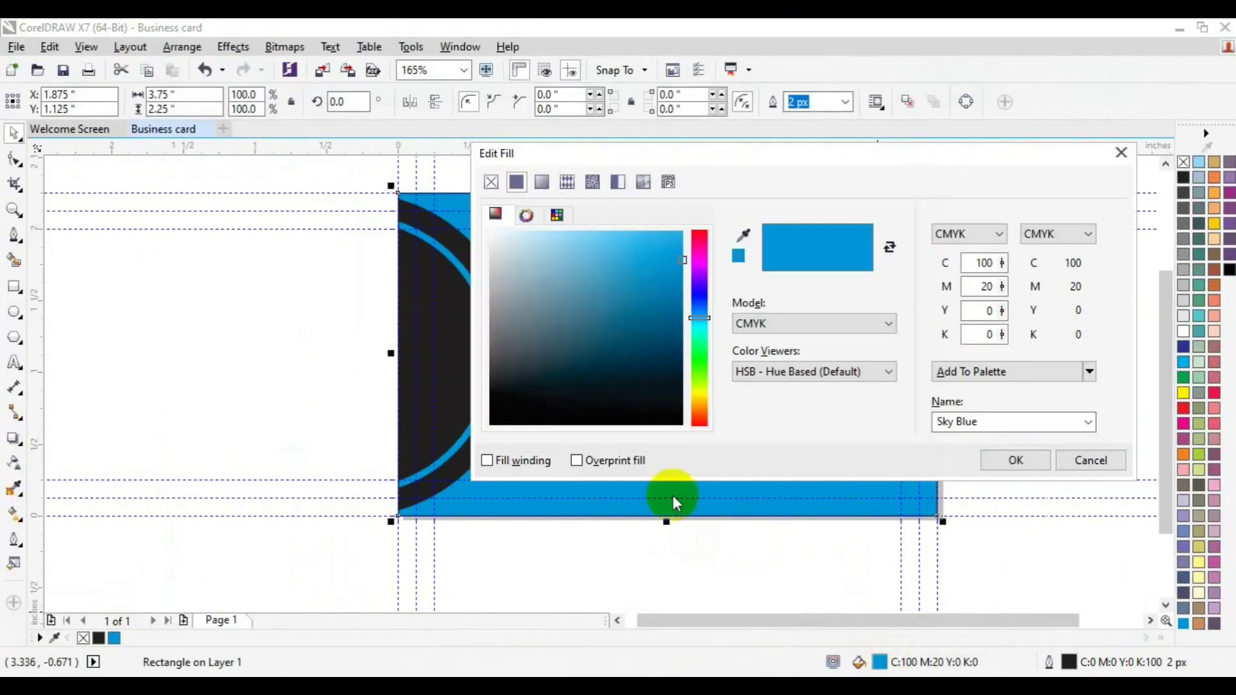
{"action": "left_click", "coordinate": [665, 384]}
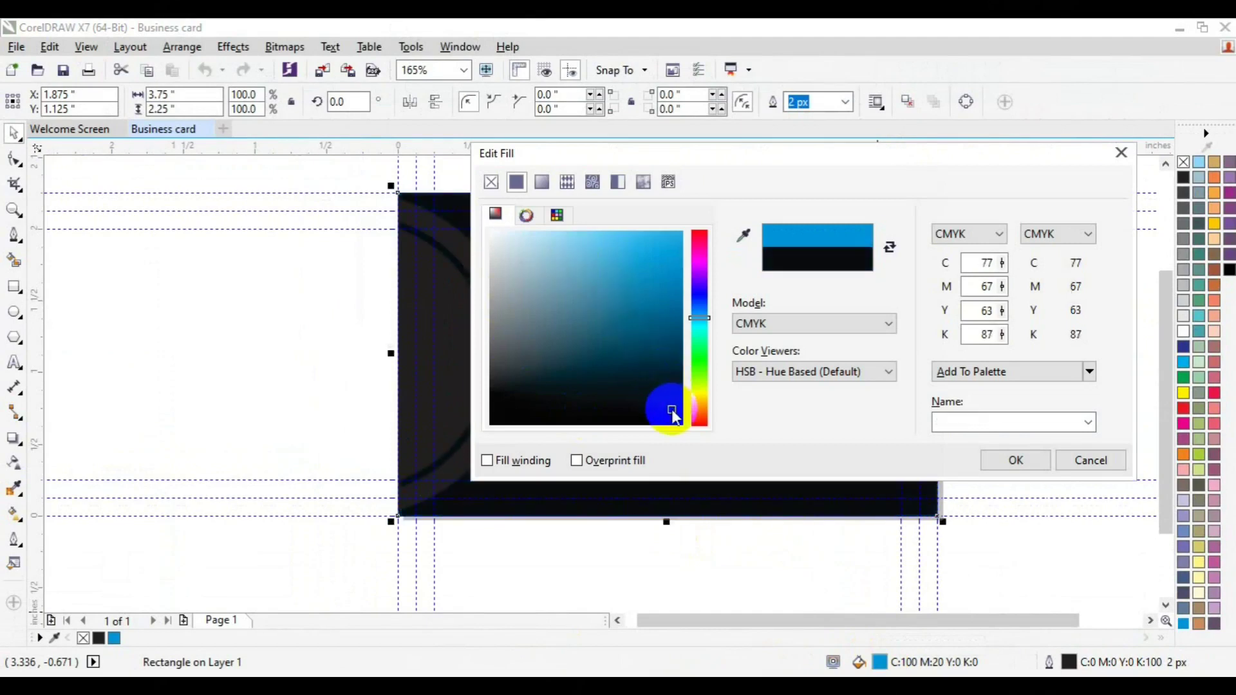
{"action": "left_click", "coordinate": [1016, 460]}
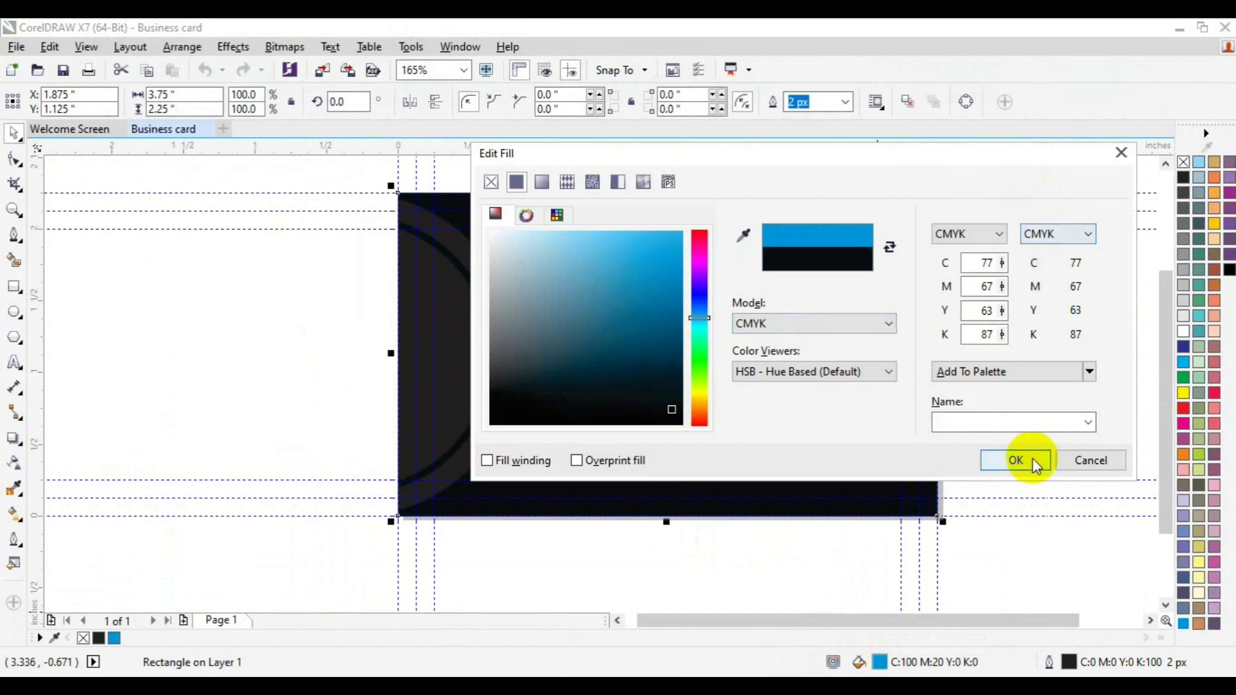
{"action": "left_click", "coordinate": [486, 412]}
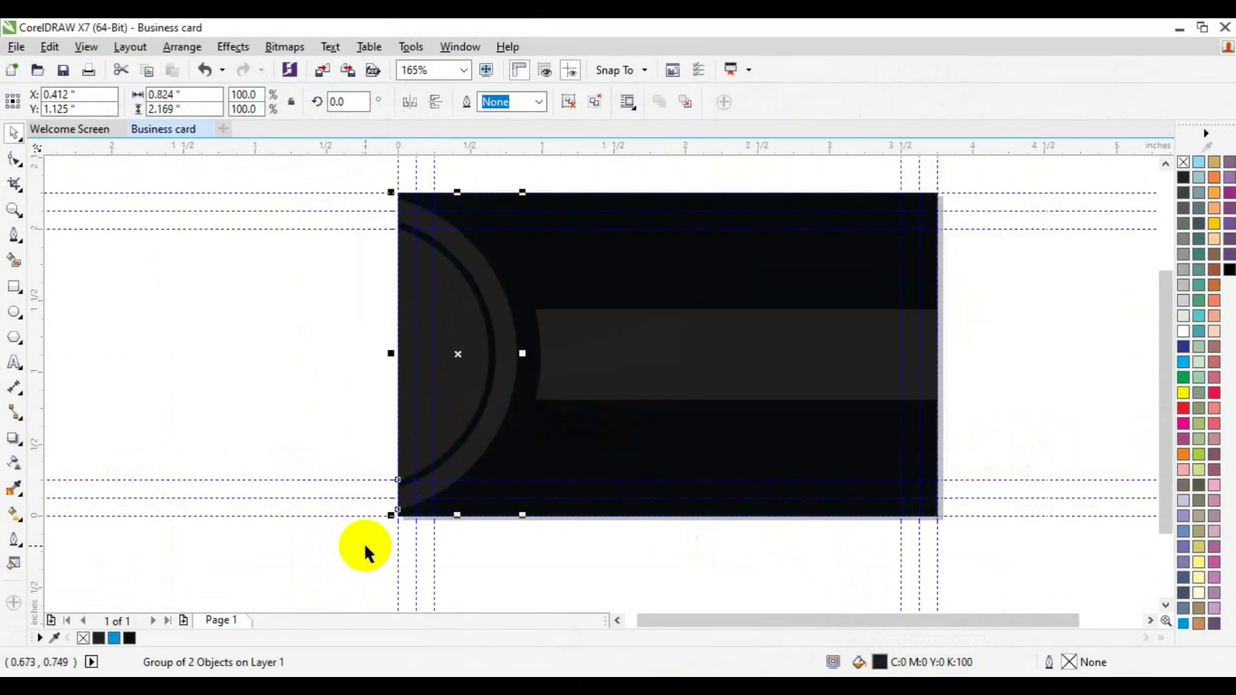
Step: Fill the inner half-disc black and Smart Fill its area into a new arc shape
{"action": "left_click", "coordinate": [362, 296]}
{"action": "left_click", "coordinate": [492, 323], "text": "ctrl"}
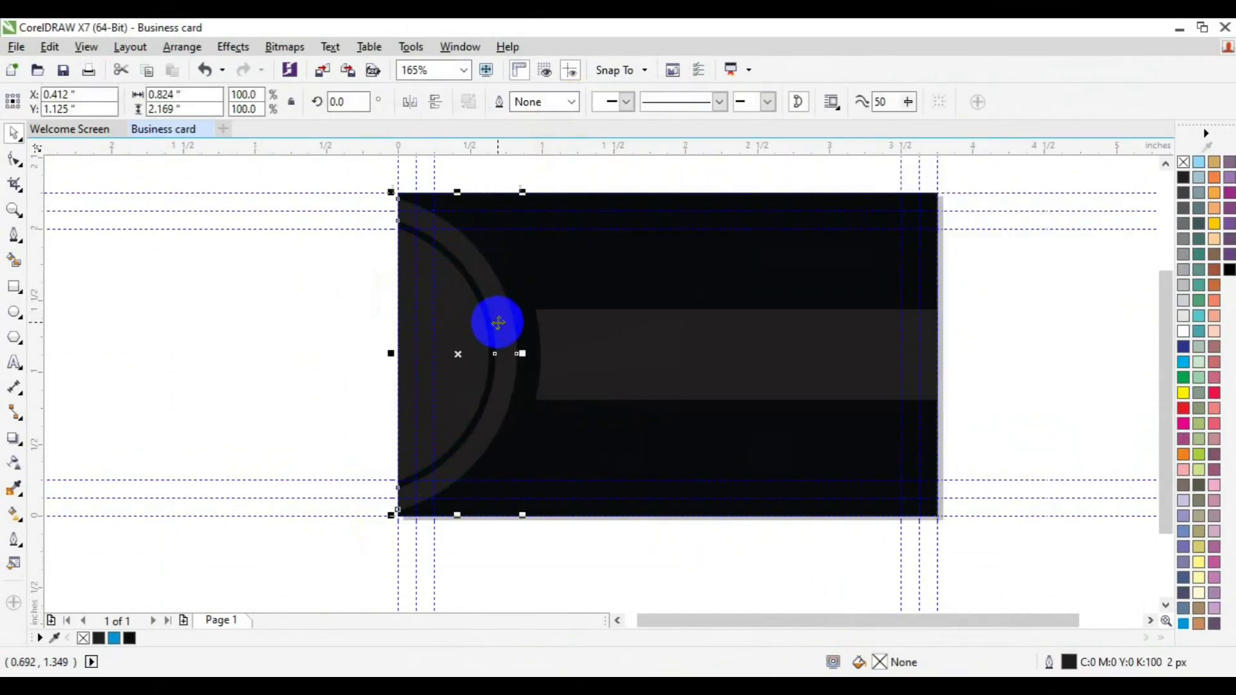
{"action": "left_click", "coordinate": [1230, 270]}
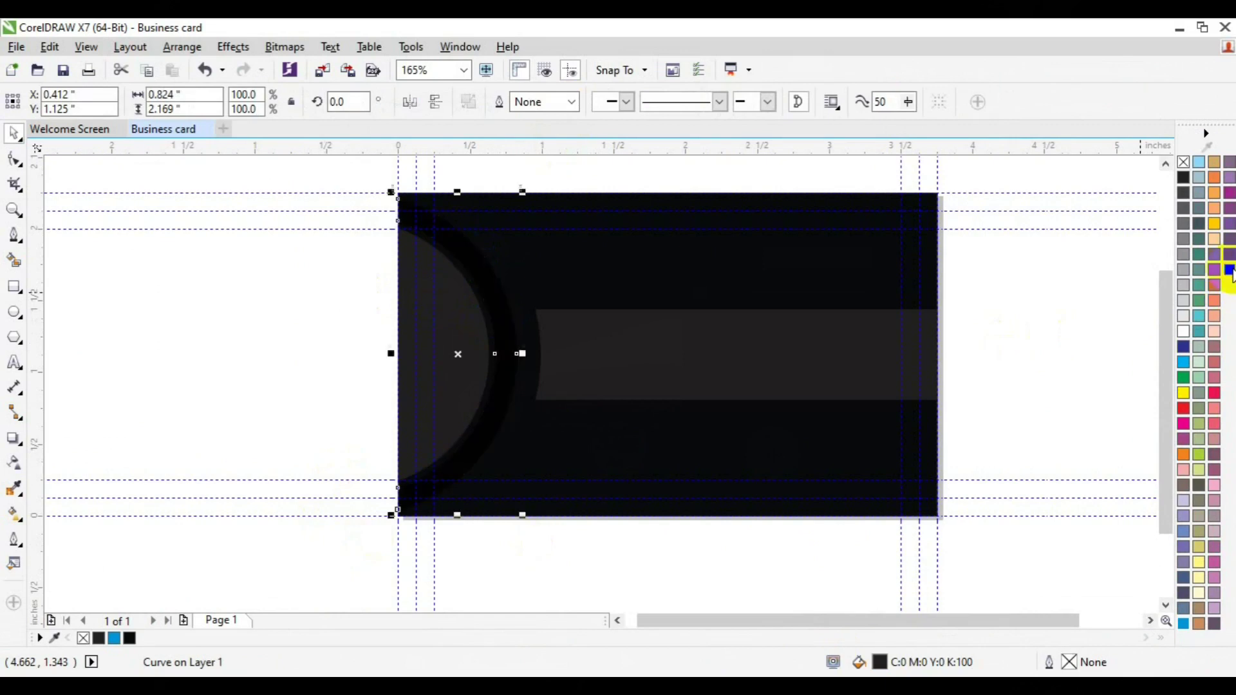
{"action": "left_click", "coordinate": [257, 348]}
{"action": "left_click", "coordinate": [14, 261]}
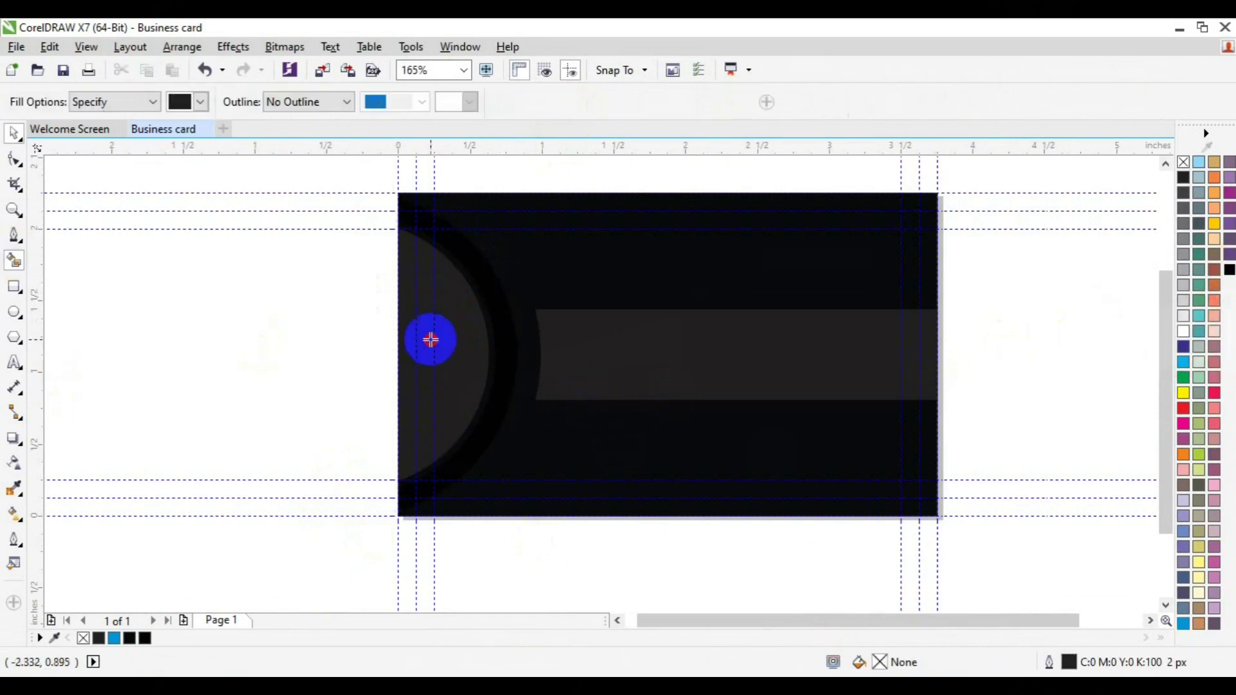
{"action": "left_click", "coordinate": [489, 327]}
{"action": "key", "text": "space"}
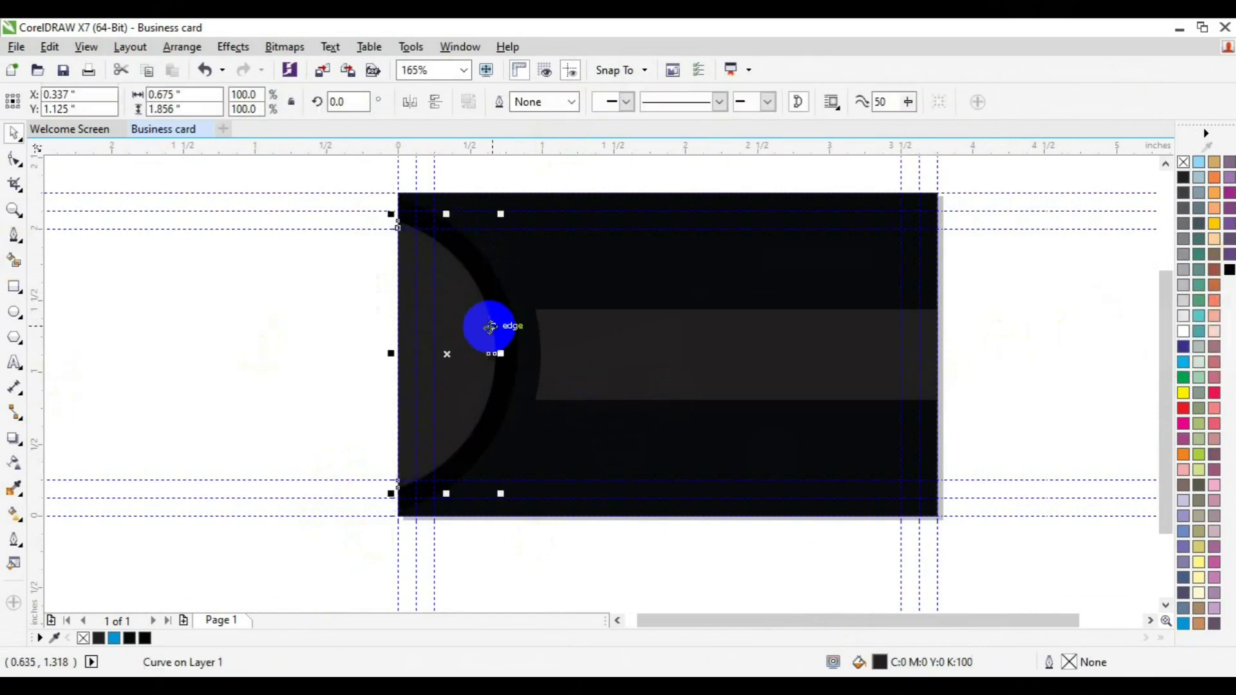
Step: Give the new arc a white outline, deepen the half-disc's black, and save as Business card.cdr
{"action": "right_click", "coordinate": [1183, 333]}
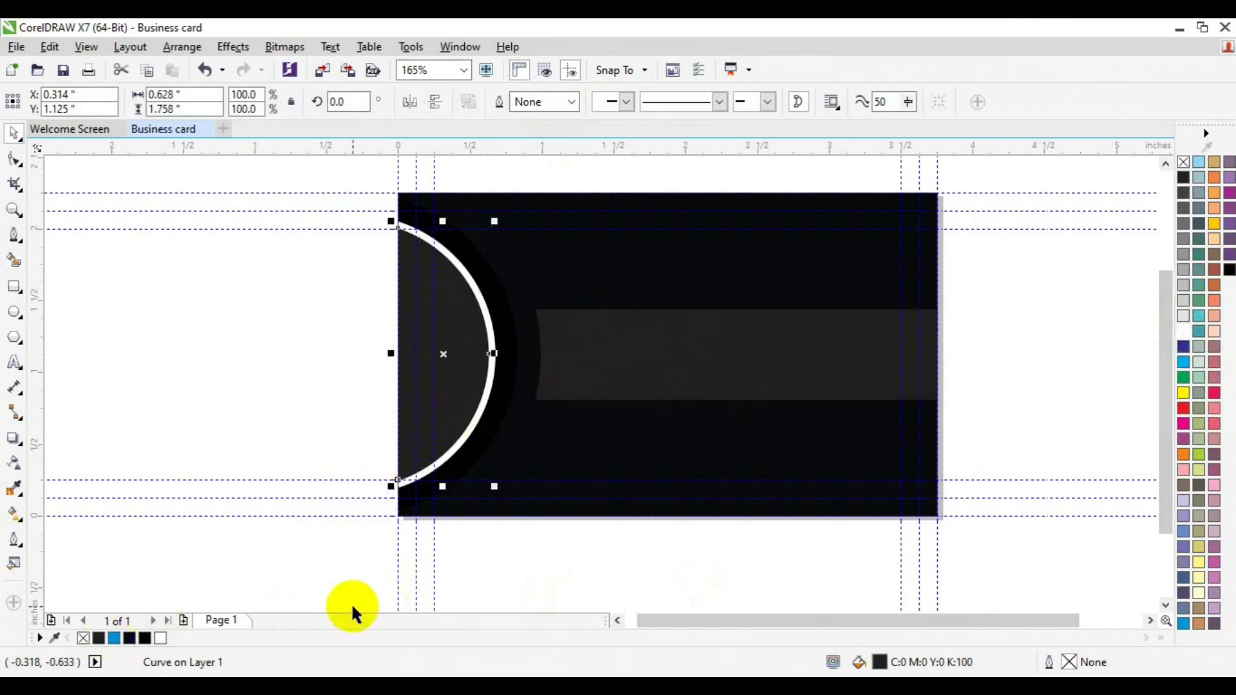
{"action": "left_click", "coordinate": [132, 641]}
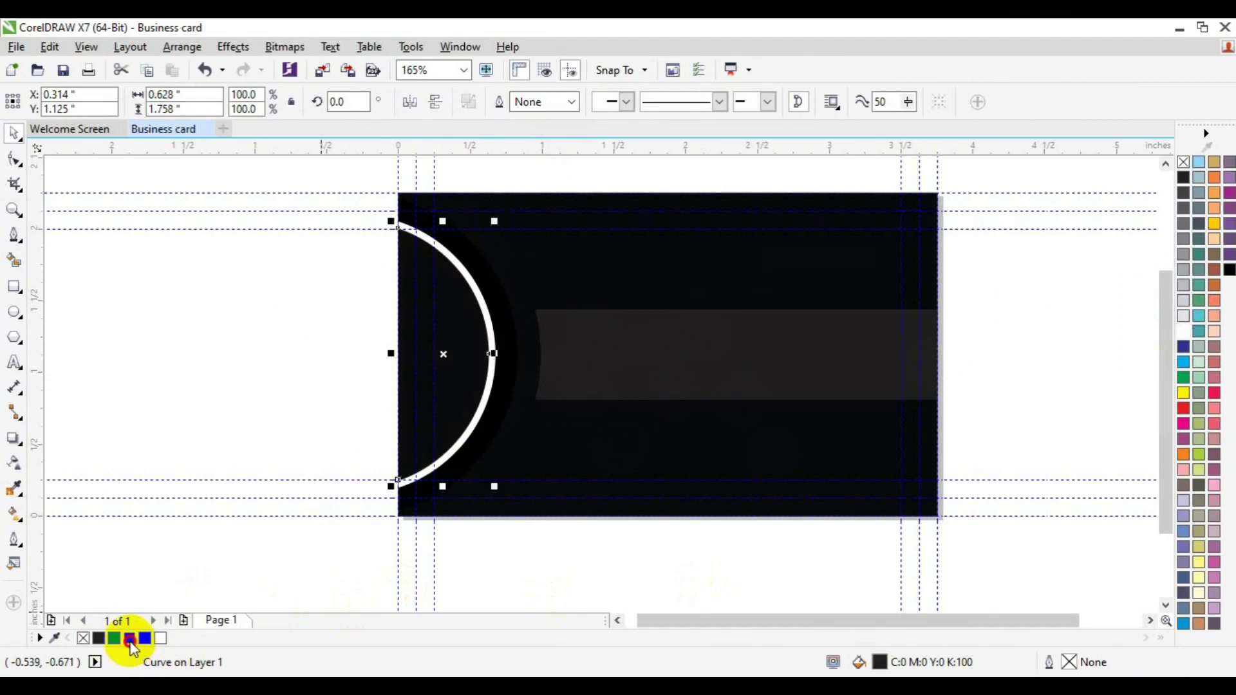
{"action": "left_click", "coordinate": [291, 409]}
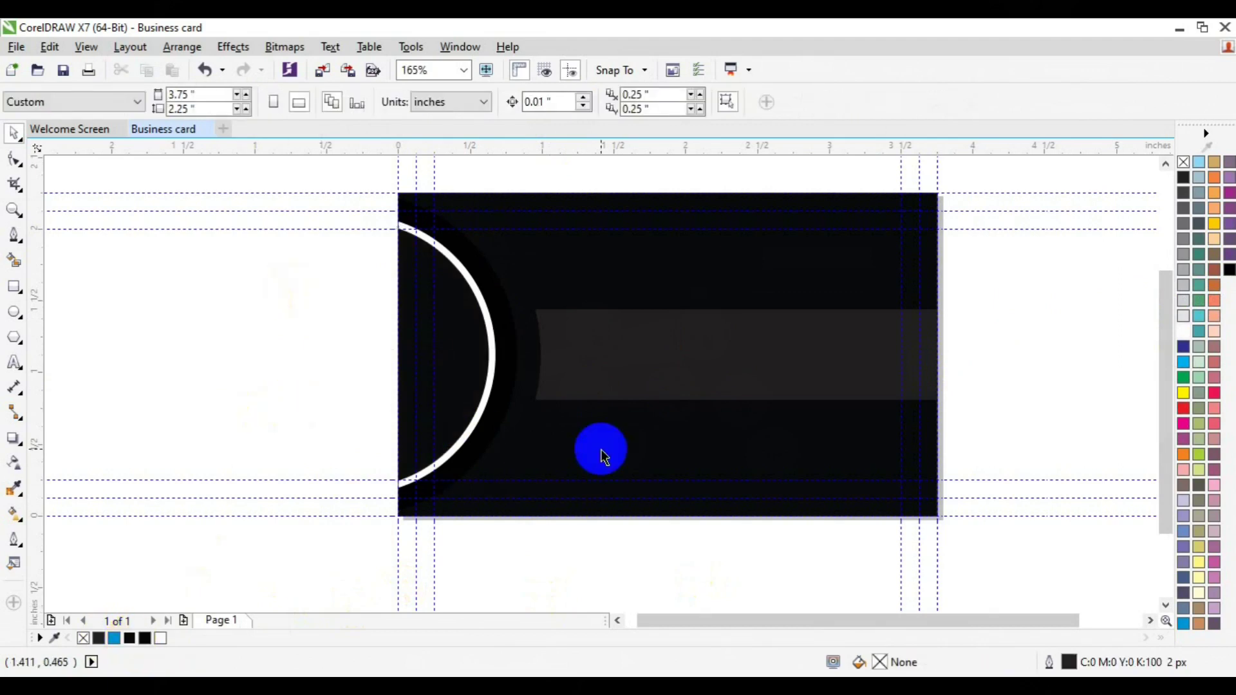
{"action": "key", "text": "ctrl+s"}
Step: Fill the outer arc 20% Black and remove the outlines from all five card shapes
{"action": "left_click", "coordinate": [496, 380]}
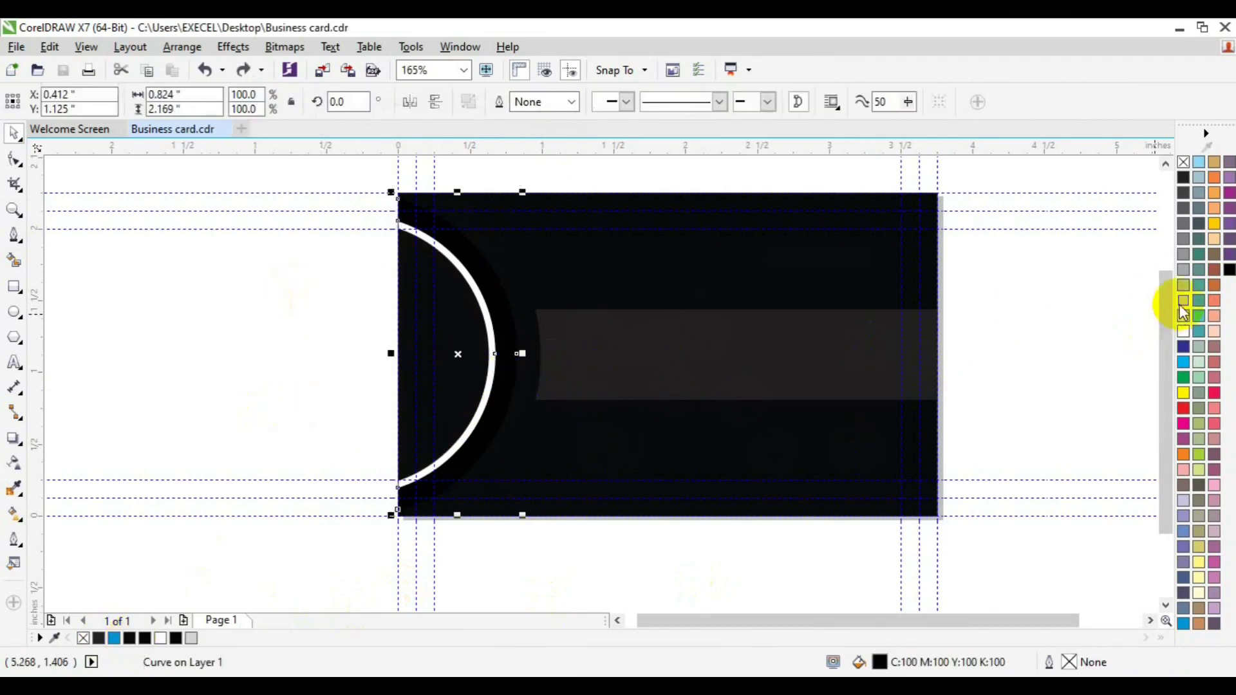
{"action": "left_click", "coordinate": [1183, 304]}
{"action": "left_click", "coordinate": [676, 276]}
{"action": "left_click_drag", "start_coordinate": [328, 168], "coordinate": [978, 524]}
{"action": "right_click", "coordinate": [1188, 163]}
{"action": "left_click", "coordinate": [729, 367]}
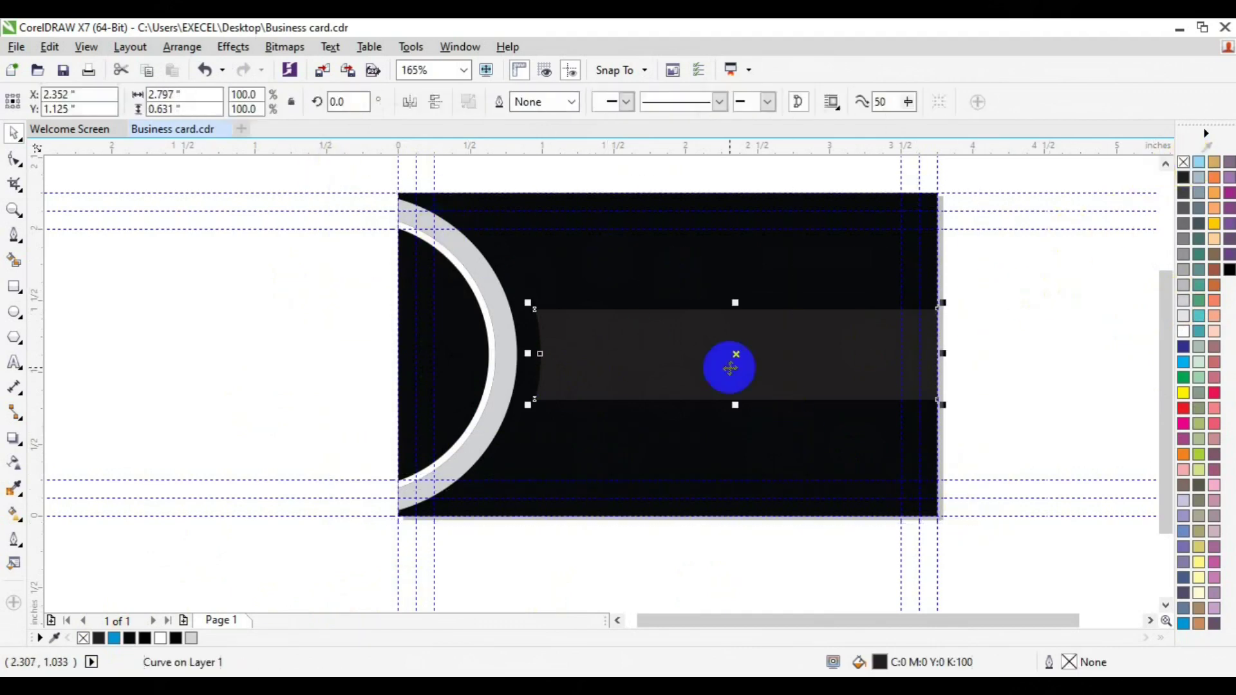
Step: Push the middle node of the bar's left edge rightward so that edge curves to follow the arc
{"action": "left_click", "coordinate": [14, 159]}
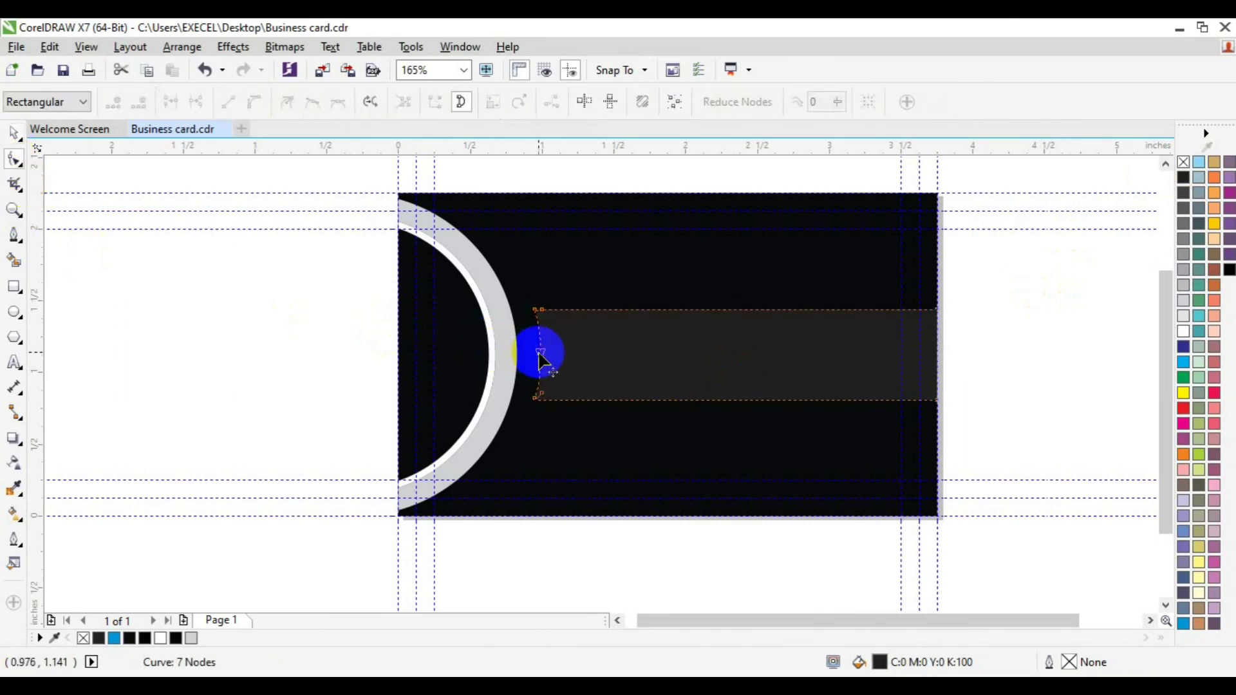
{"action": "left_click", "coordinate": [541, 395]}
{"action": "key", "text": "ctrl+z"}
{"action": "left_click", "coordinate": [544, 404]}
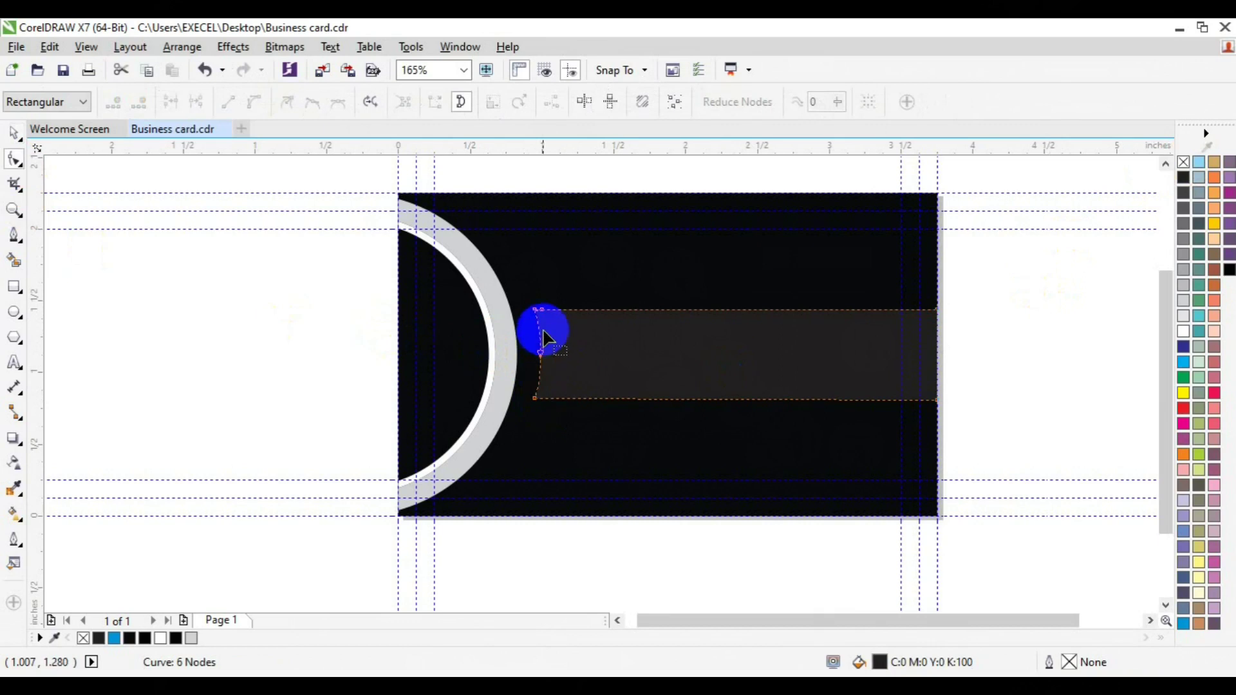
{"action": "left_click", "coordinate": [541, 356]}
{"action": "left_click", "coordinate": [542, 356]}
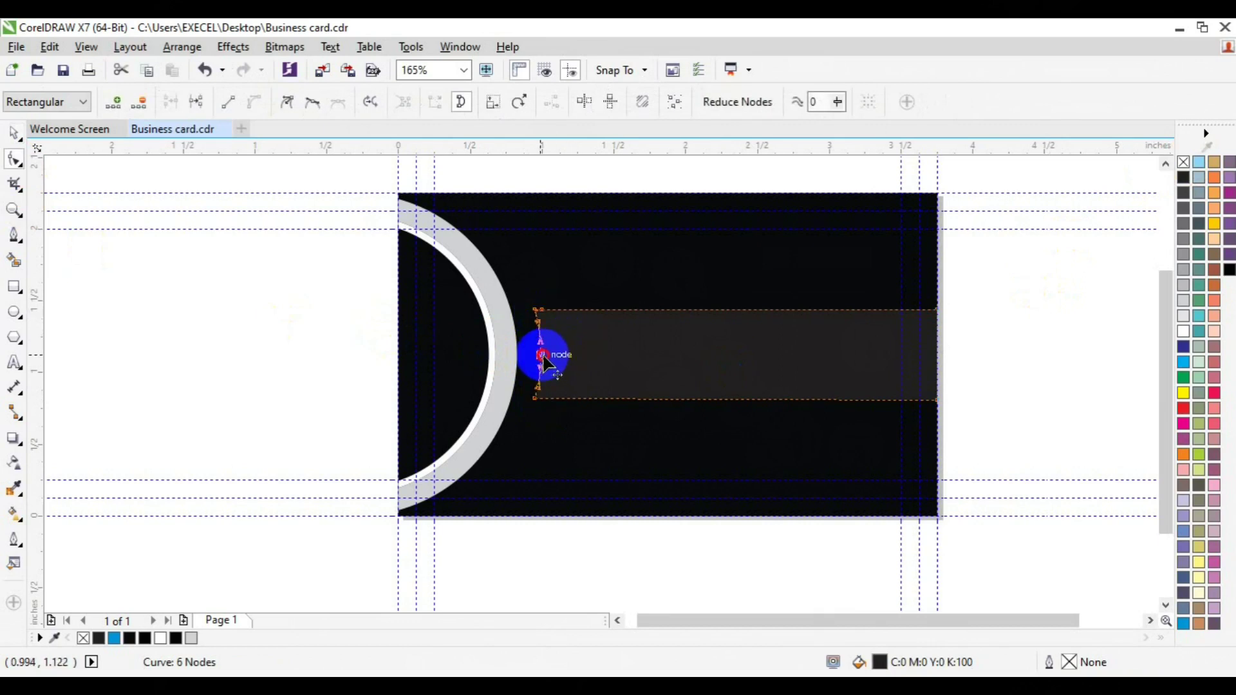
{"action": "left_click_drag", "start_coordinate": [541, 354], "coordinate": [551, 354]}
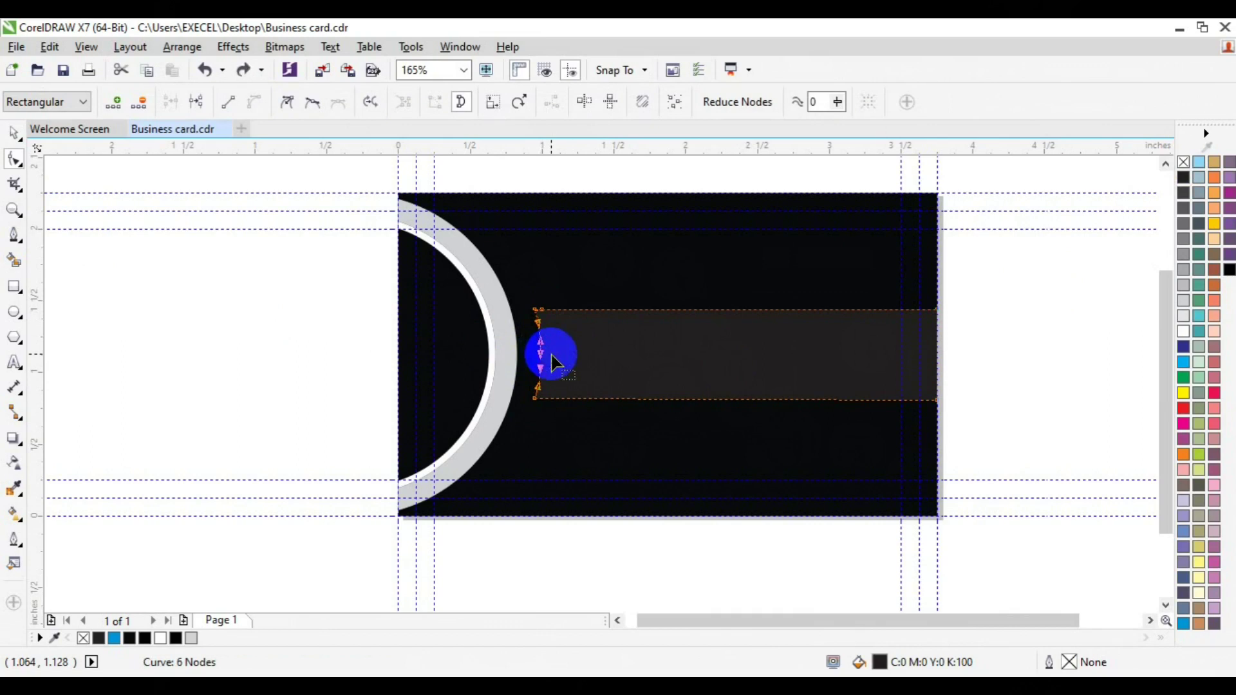
{"action": "key", "text": "space"}
{"action": "left_click", "coordinate": [1014, 341]}
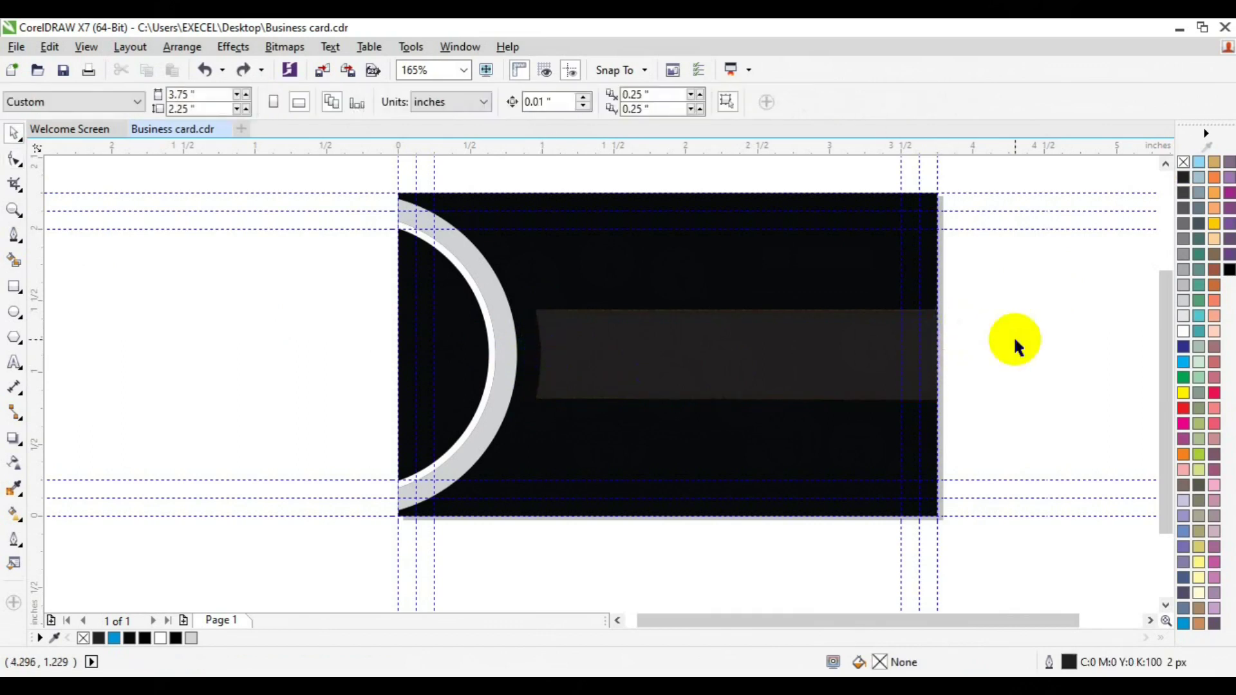
{"action": "left_click", "coordinate": [740, 356]}
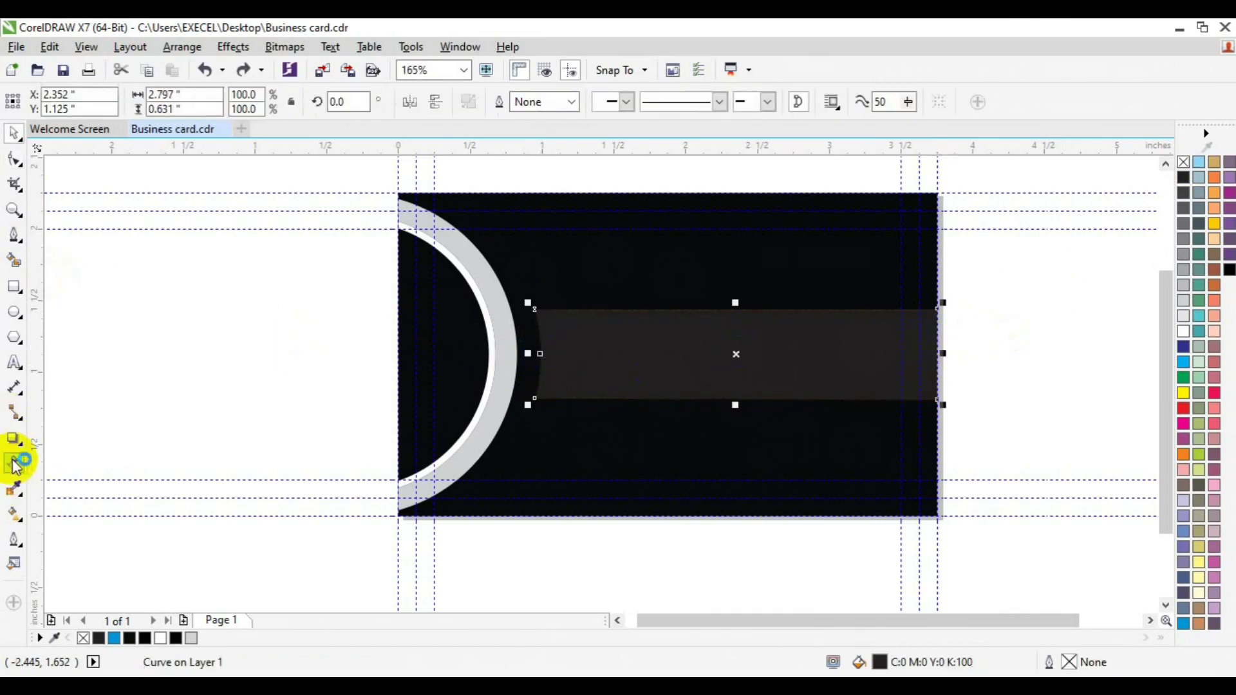
Step: Give the bar a linear fountain fill with a green end colour sampled by eyedropper
{"action": "left_click", "coordinate": [14, 513]}
{"action": "left_click", "coordinate": [61, 101]}
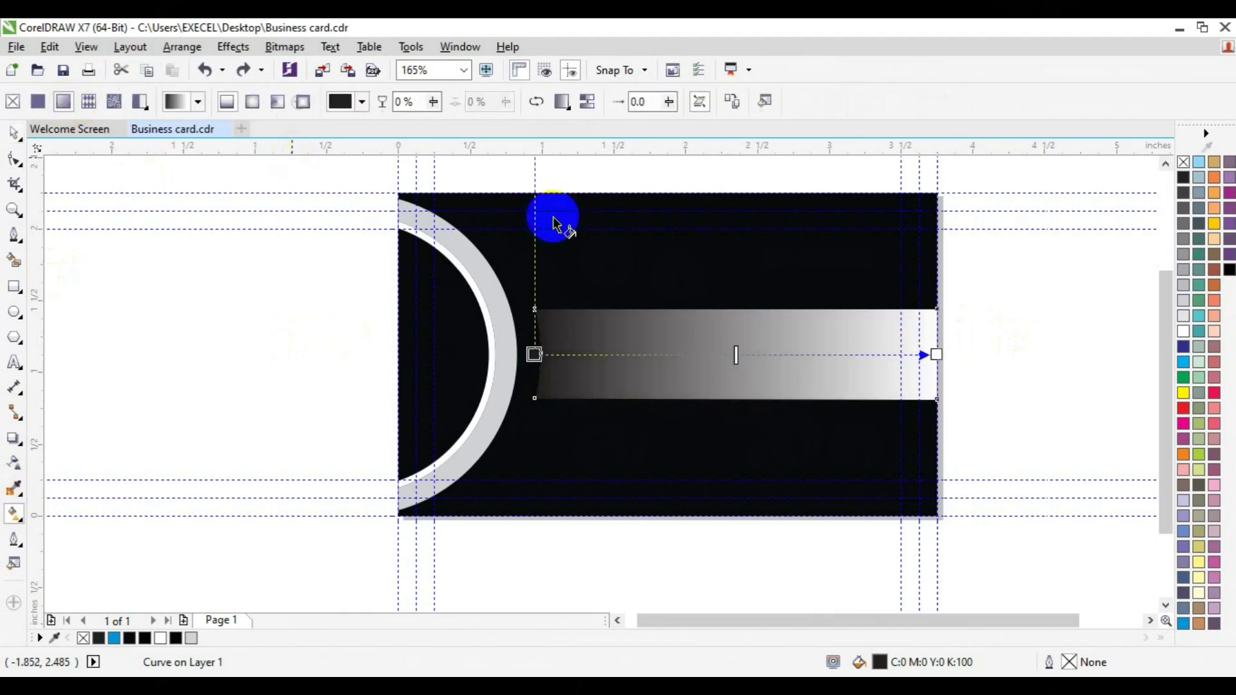
{"action": "left_click", "coordinate": [936, 354]}
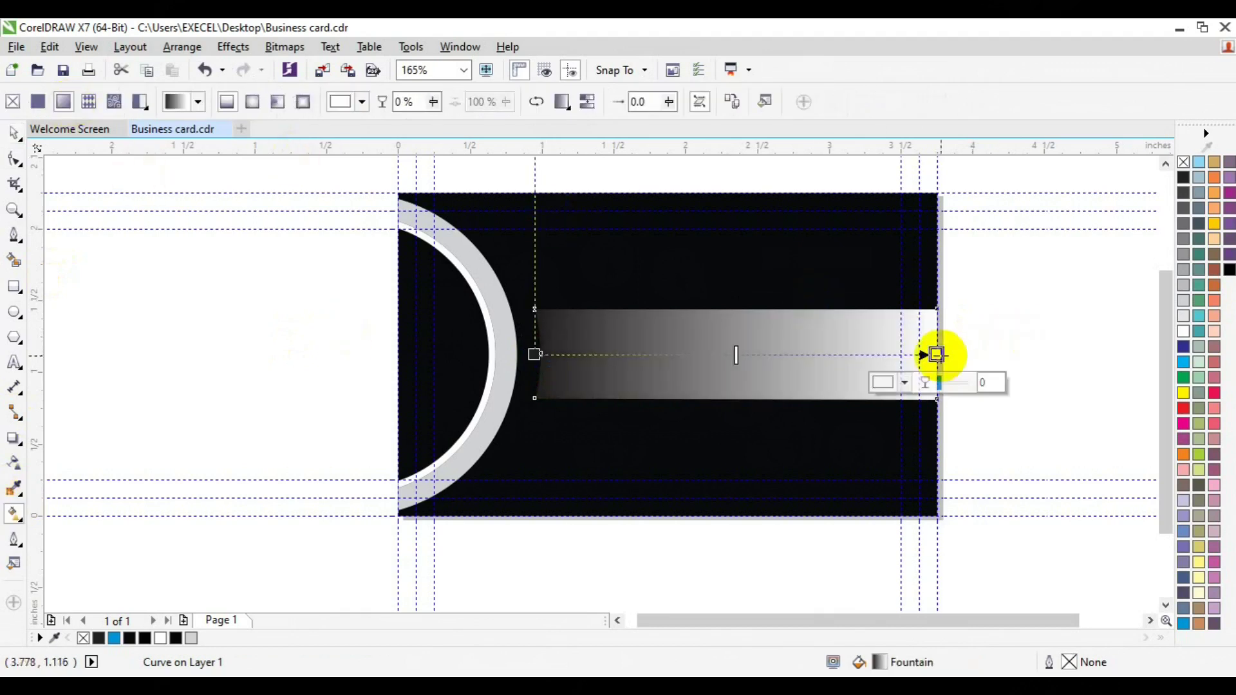
{"action": "left_click", "coordinate": [905, 383]}
{"action": "left_click", "coordinate": [941, 428]}
{"action": "left_click", "coordinate": [1188, 376]}
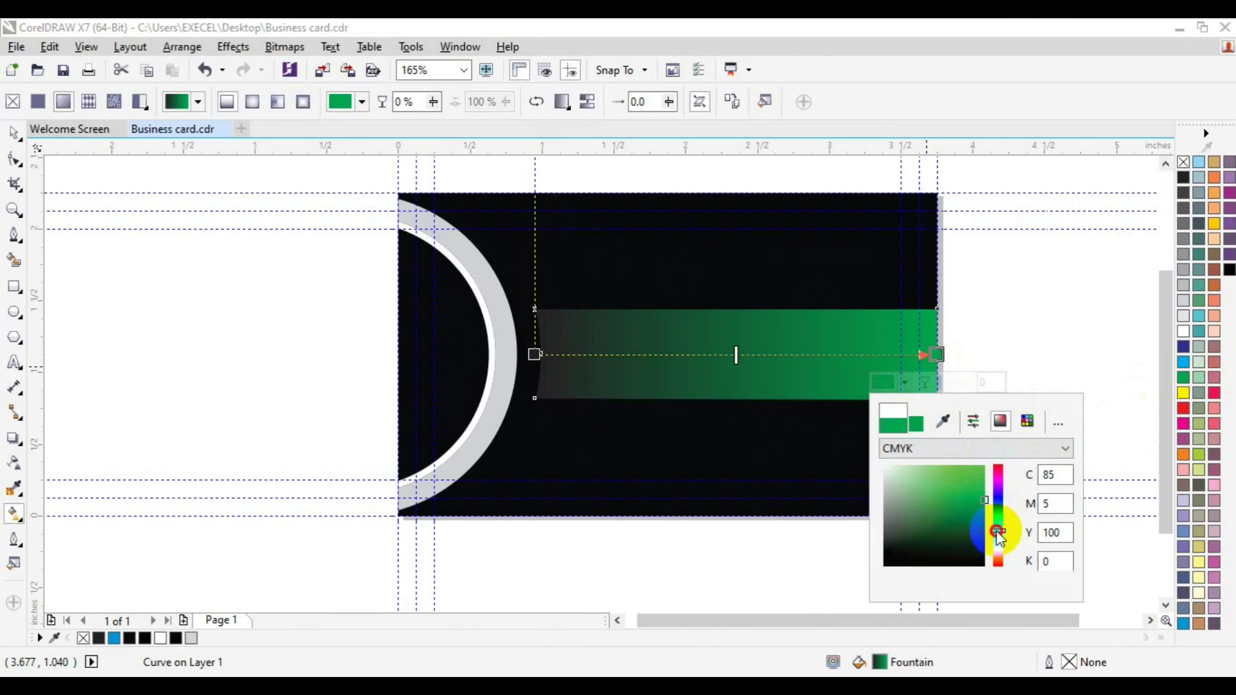
{"action": "left_click", "coordinate": [535, 354]}
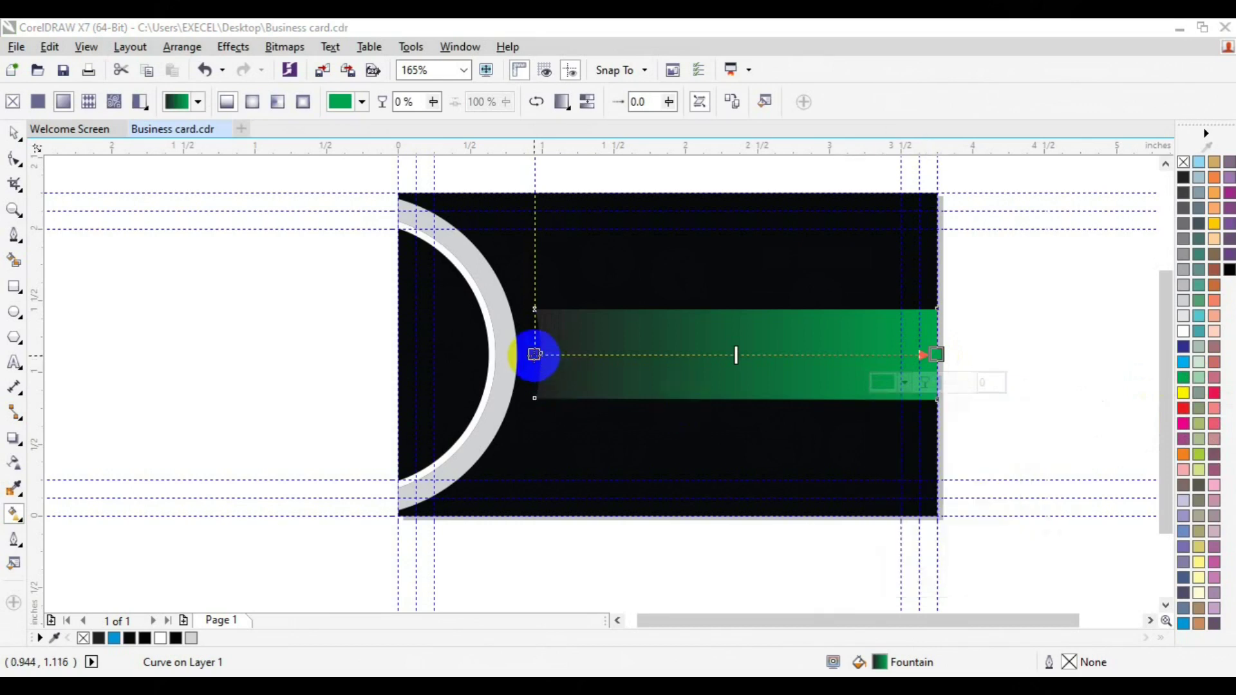
Step: Set the gradient's start colour to blue and shift the midpoint and start stop rightward
{"action": "left_click", "coordinate": [534, 355]}
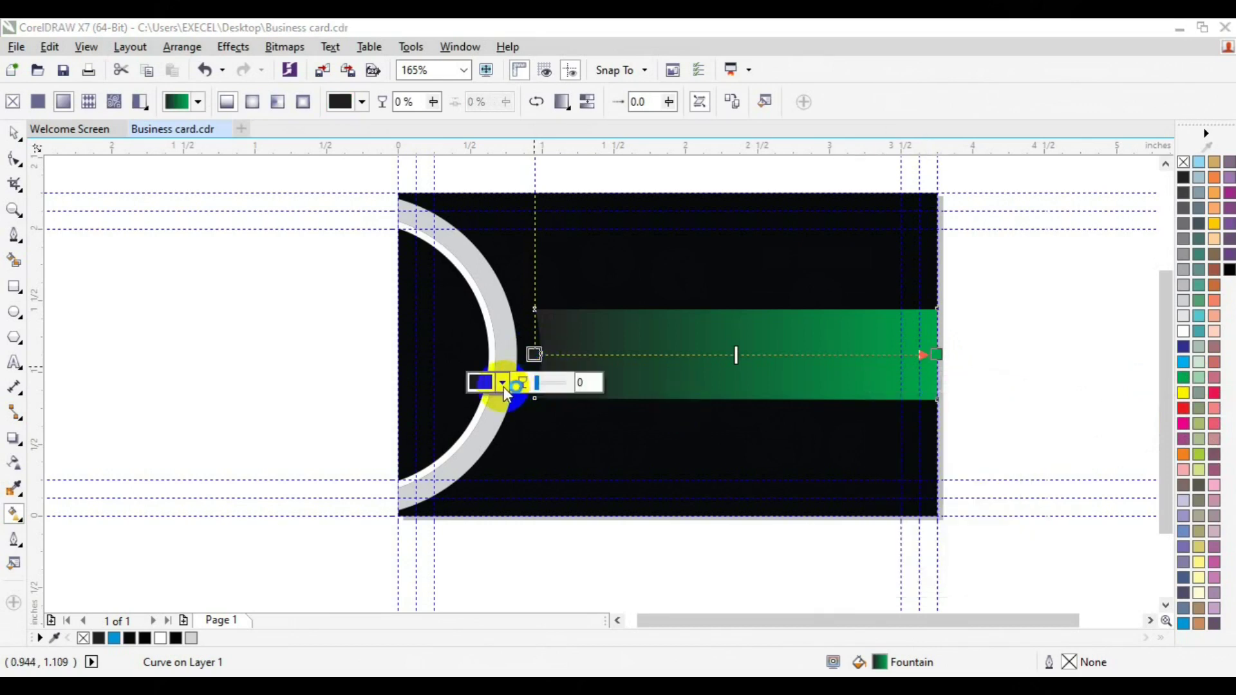
{"action": "left_click", "coordinate": [502, 383]}
{"action": "left_click", "coordinate": [541, 421]}
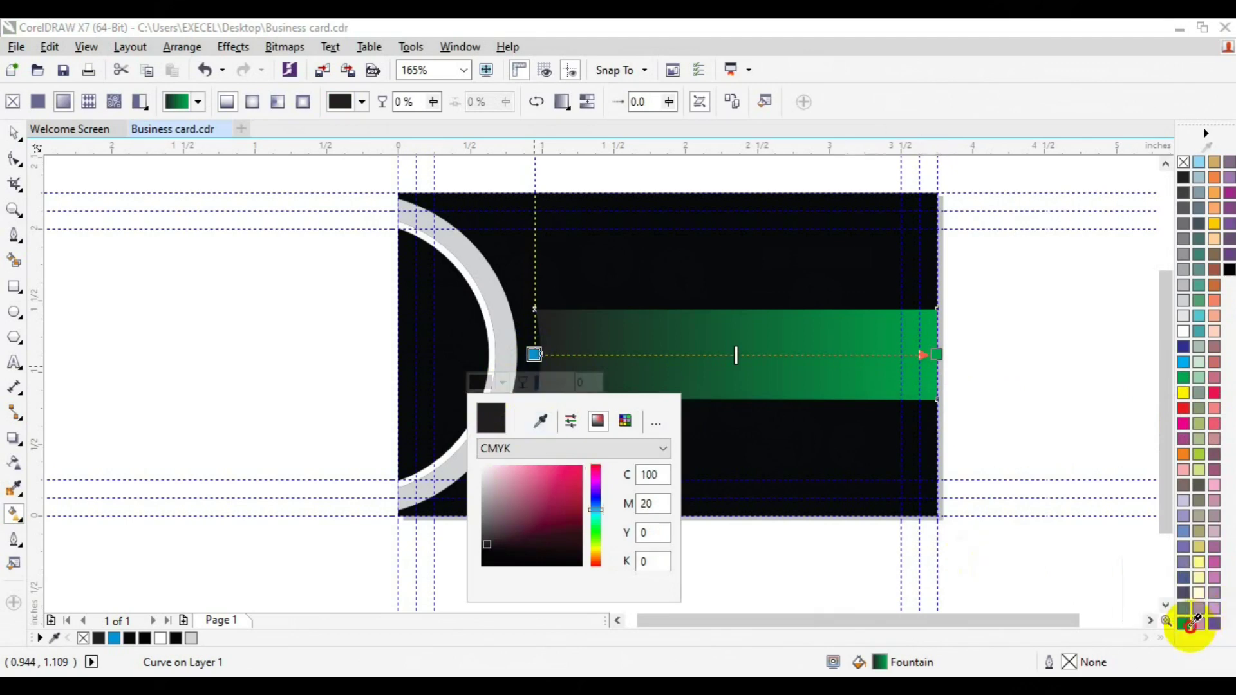
{"action": "left_click", "coordinate": [1183, 622]}
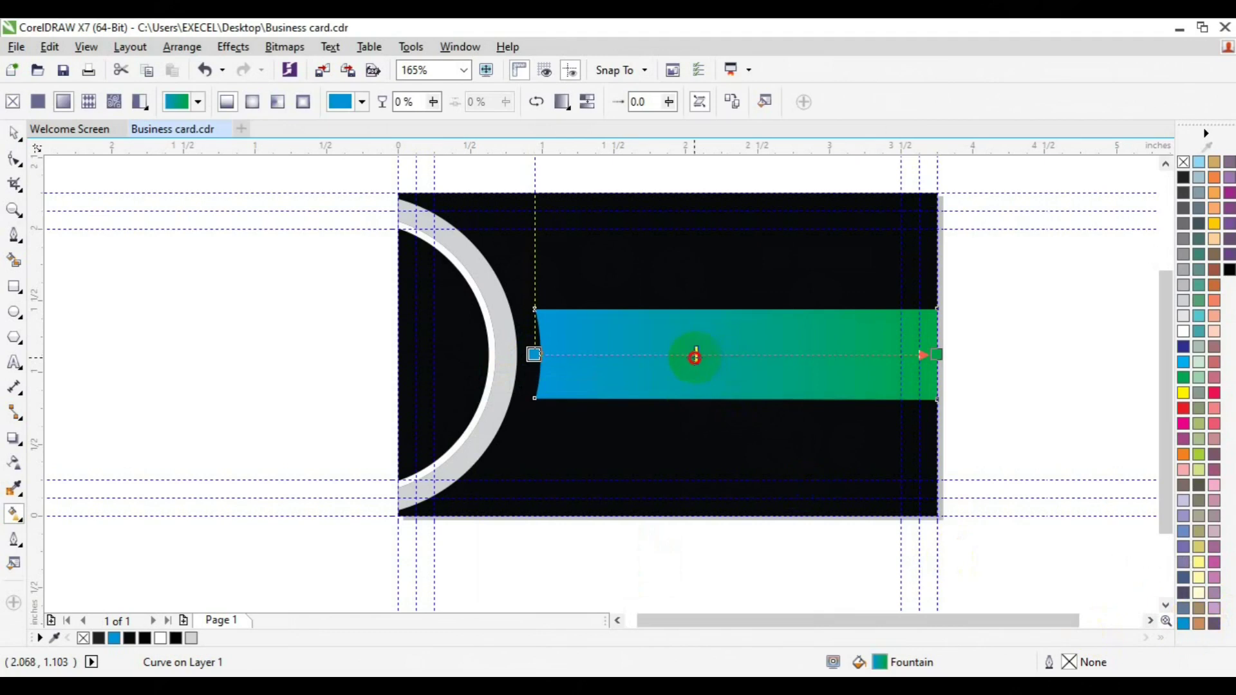
{"action": "left_click_drag", "start_coordinate": [695, 356], "coordinate": [711, 356]}
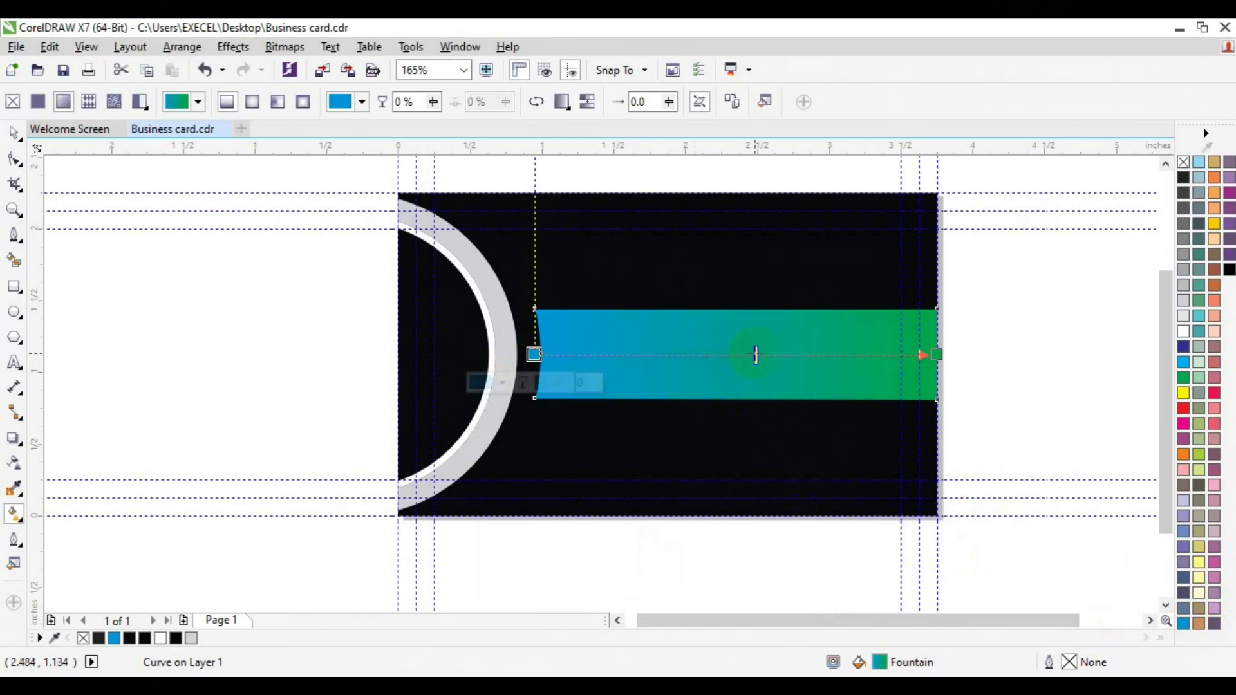
{"action": "left_click", "coordinate": [546, 358]}
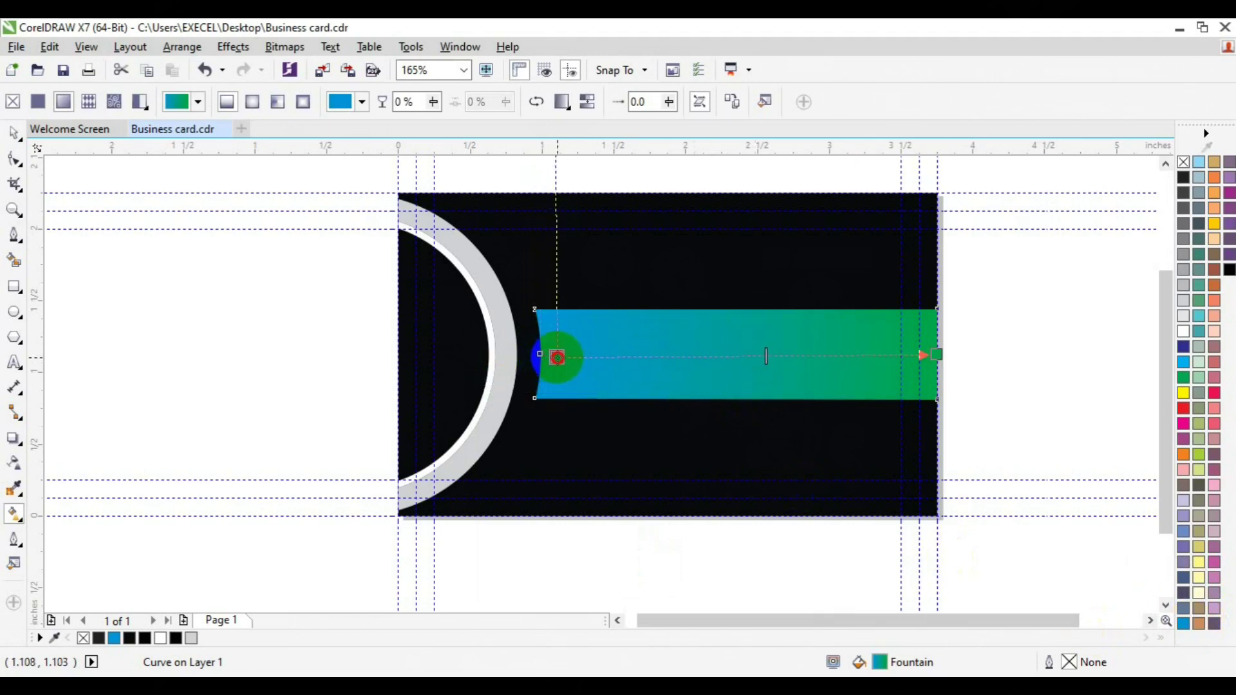
{"action": "left_click", "coordinate": [574, 356]}
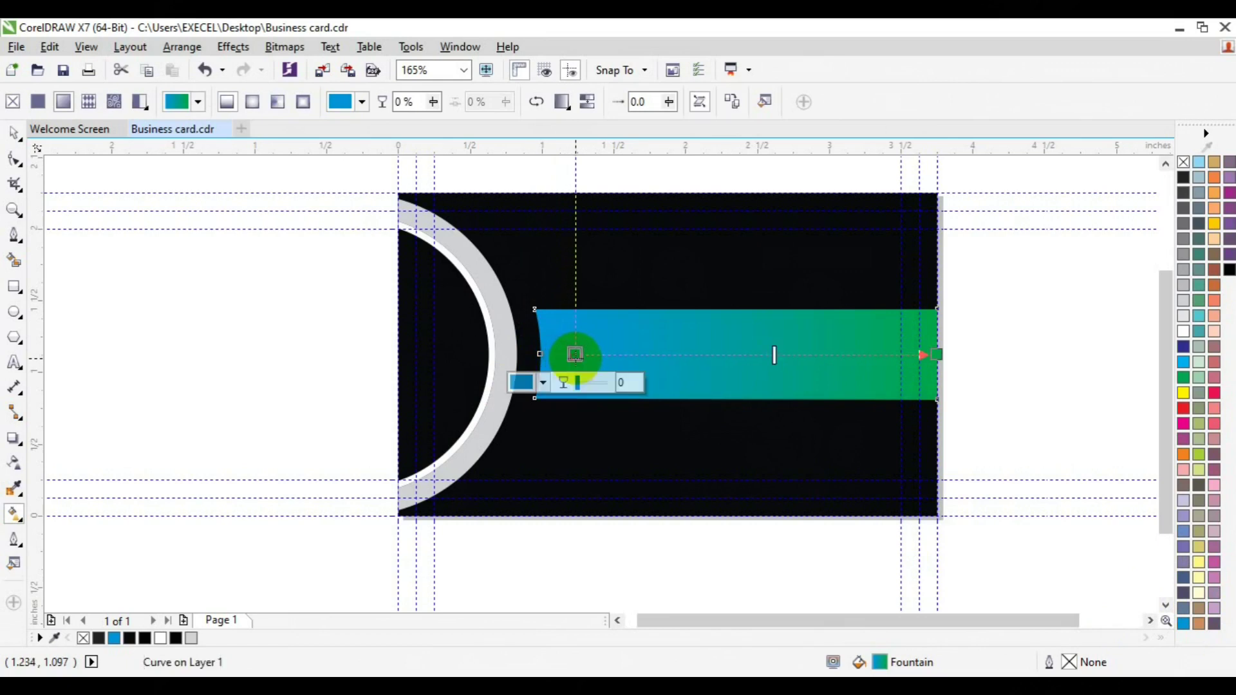
{"action": "left_click", "coordinate": [14, 132]}
{"action": "left_click", "coordinate": [206, 372]}
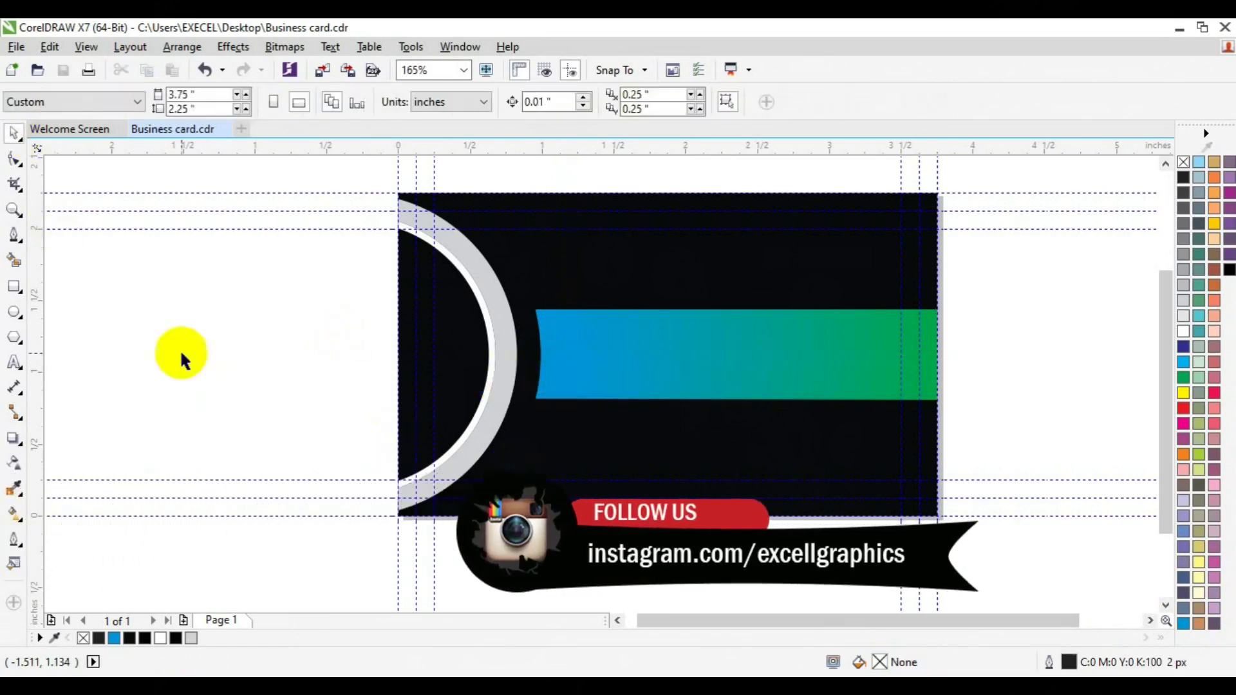
Step: Draw a white square on the right of the band, centred vertically on it
{"action": "left_click", "coordinate": [12, 287]}
{"action": "left_click_drag", "start_coordinate": [795, 330], "coordinate": [858, 387]}
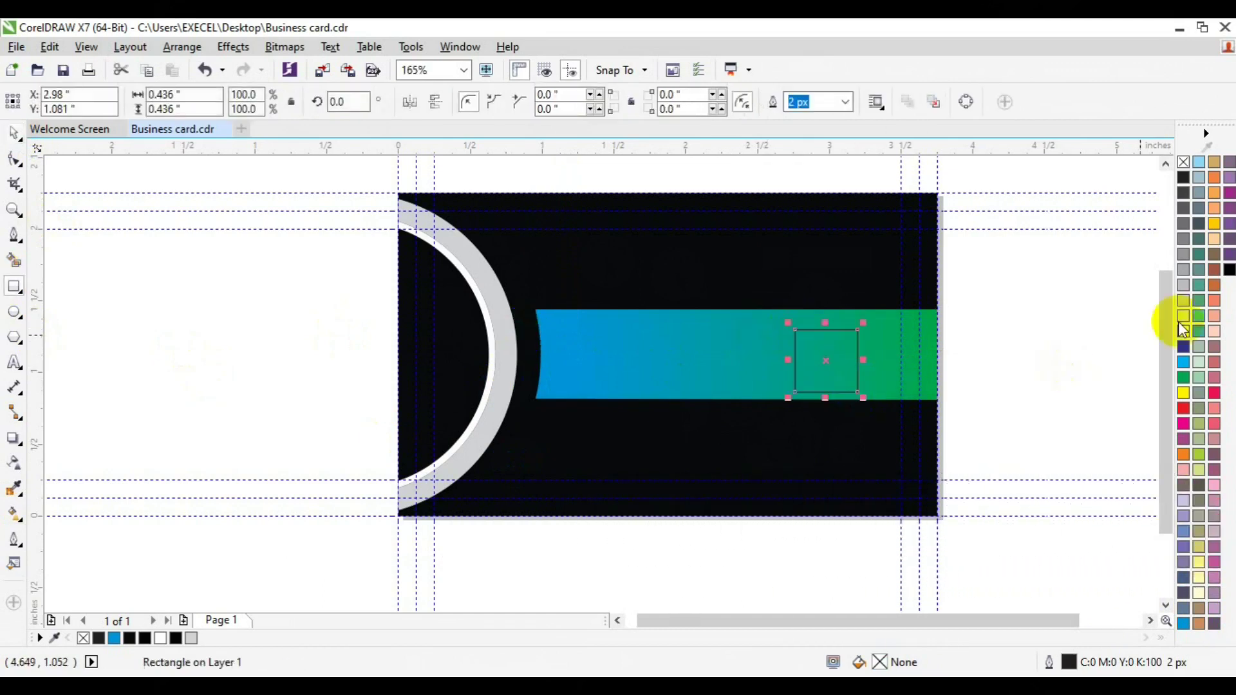
{"action": "left_click", "coordinate": [1182, 336]}
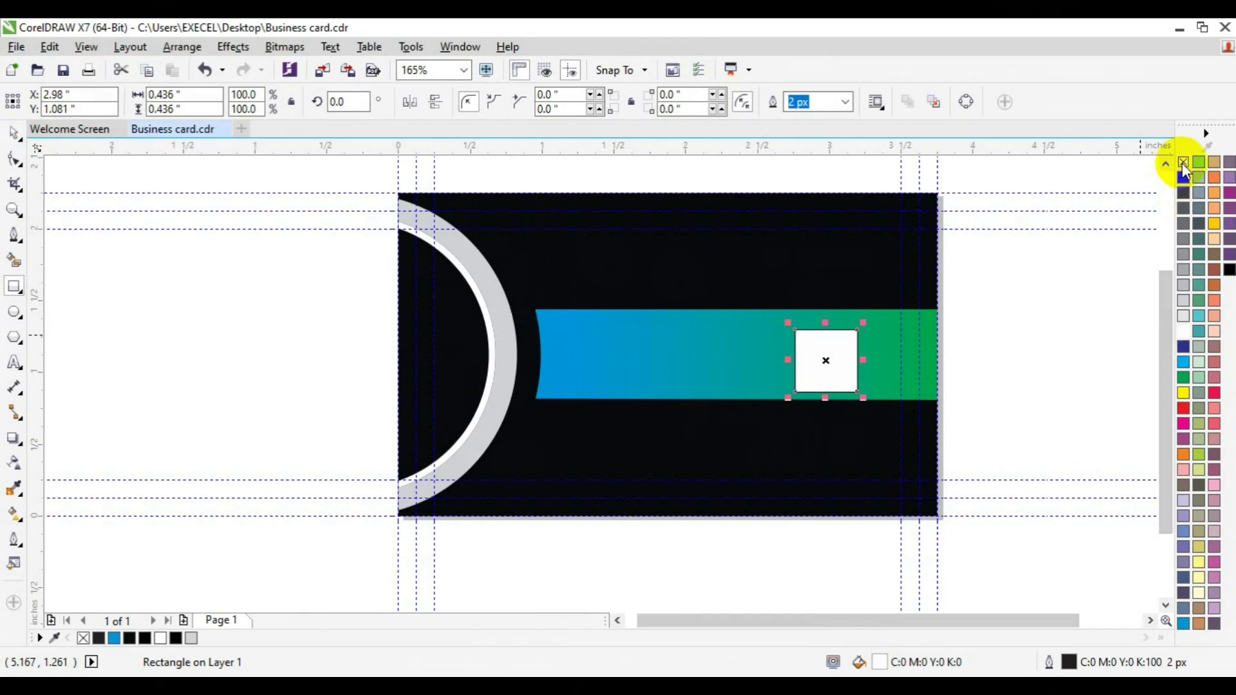
{"action": "left_click", "coordinate": [746, 355], "text": "shift"}
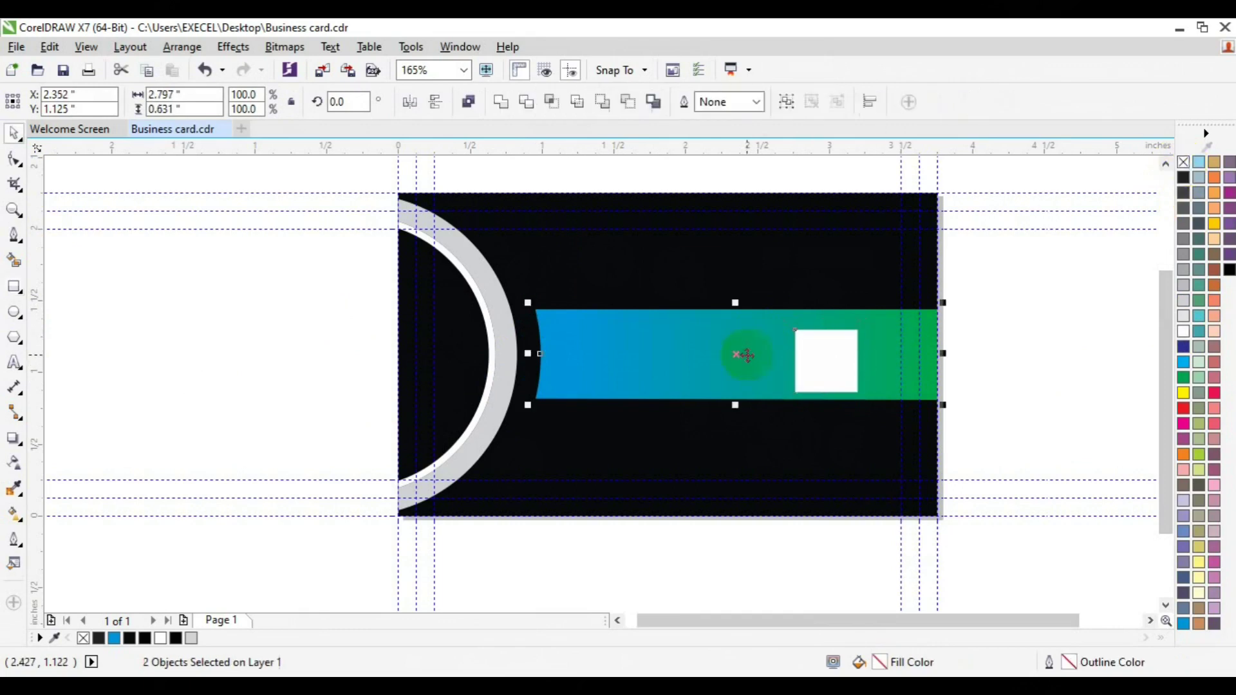
{"action": "key", "text": "e"}
{"action": "left_click", "coordinate": [341, 129]}
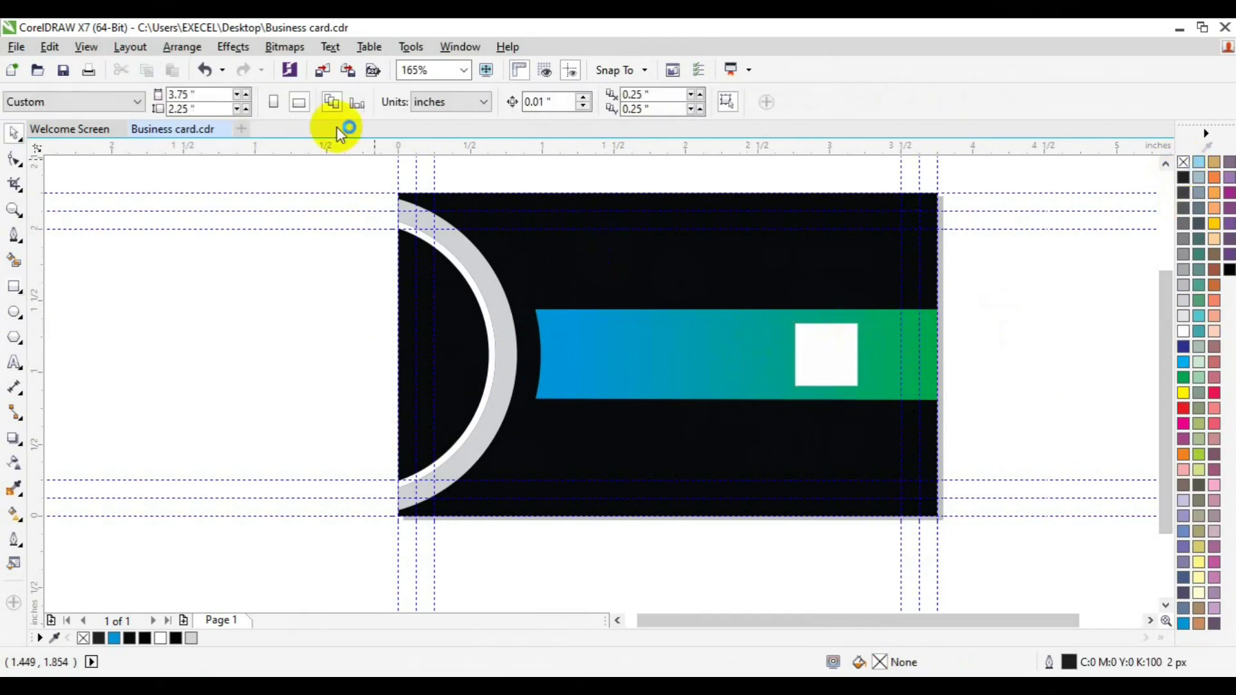
Step: Import the QR code image images3.png, place it on the band, shrink it, and choose Place Inside Frame
{"action": "left_click", "coordinate": [321, 79]}
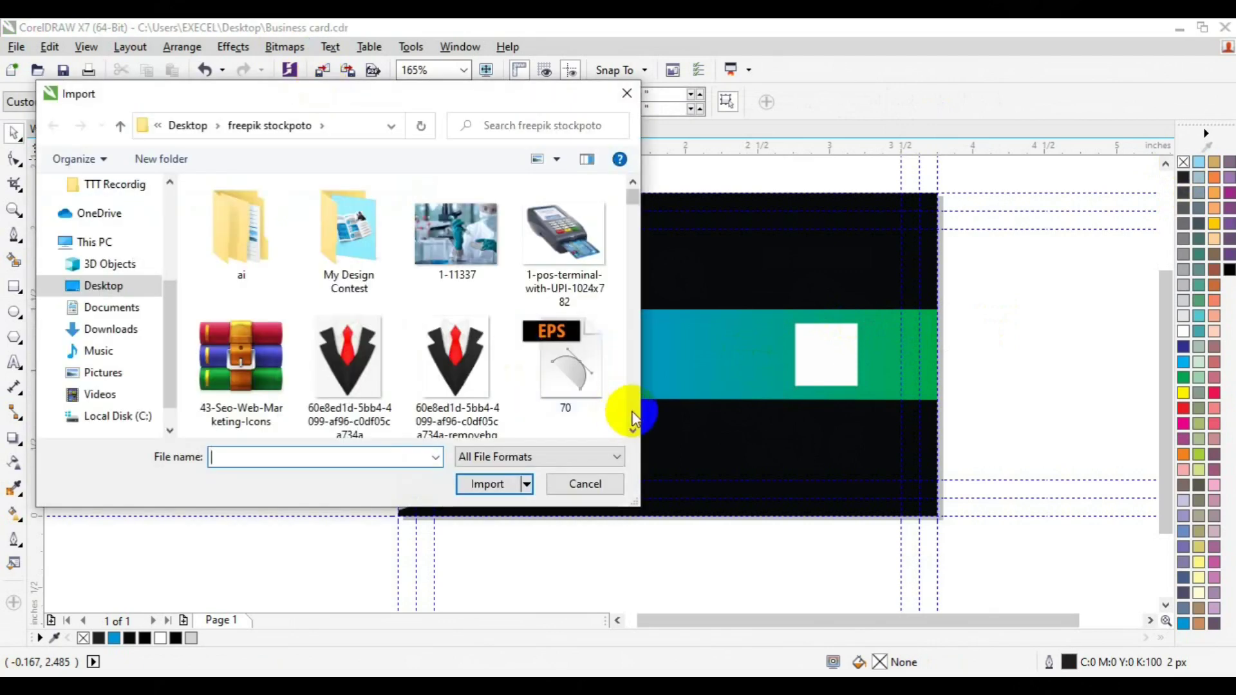
{"action": "left_click", "coordinate": [635, 418]}
{"action": "left_click_drag", "start_coordinate": [635, 418], "coordinate": [635, 415]}
{"action": "left_click", "coordinate": [279, 270]}
{"action": "left_click", "coordinate": [485, 483]}
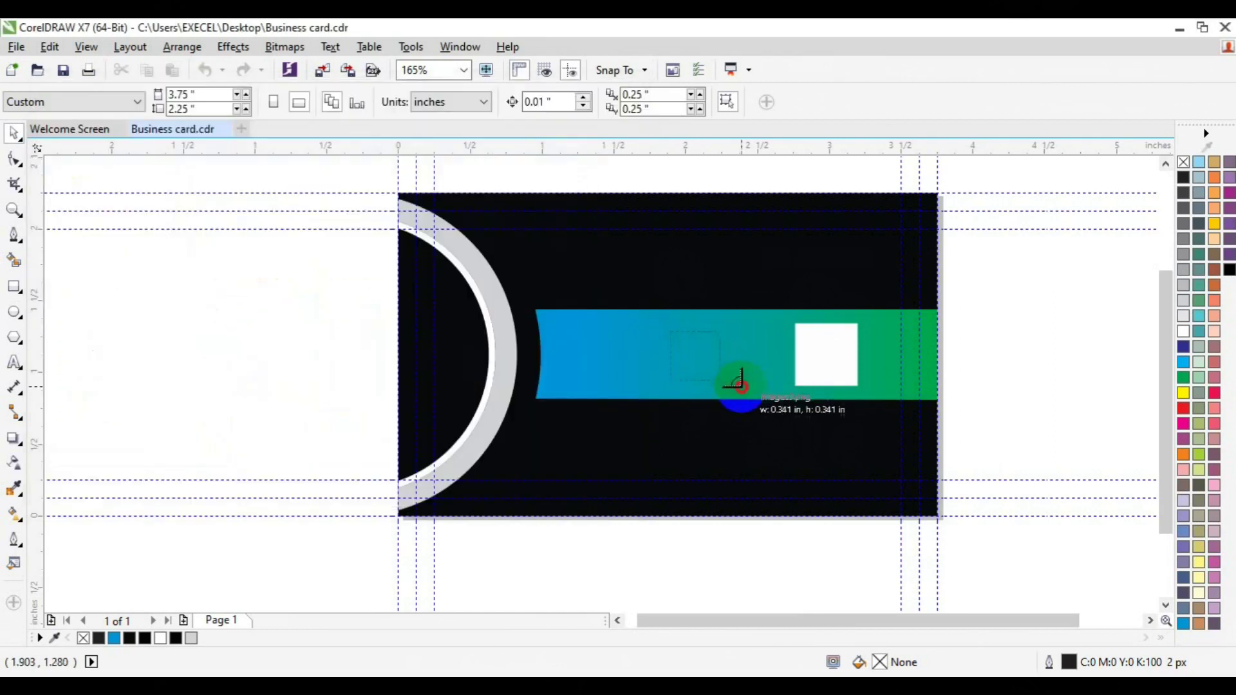
{"action": "left_click", "coordinate": [739, 393]}
{"action": "left_click_drag", "start_coordinate": [733, 391], "coordinate": [719, 379]}
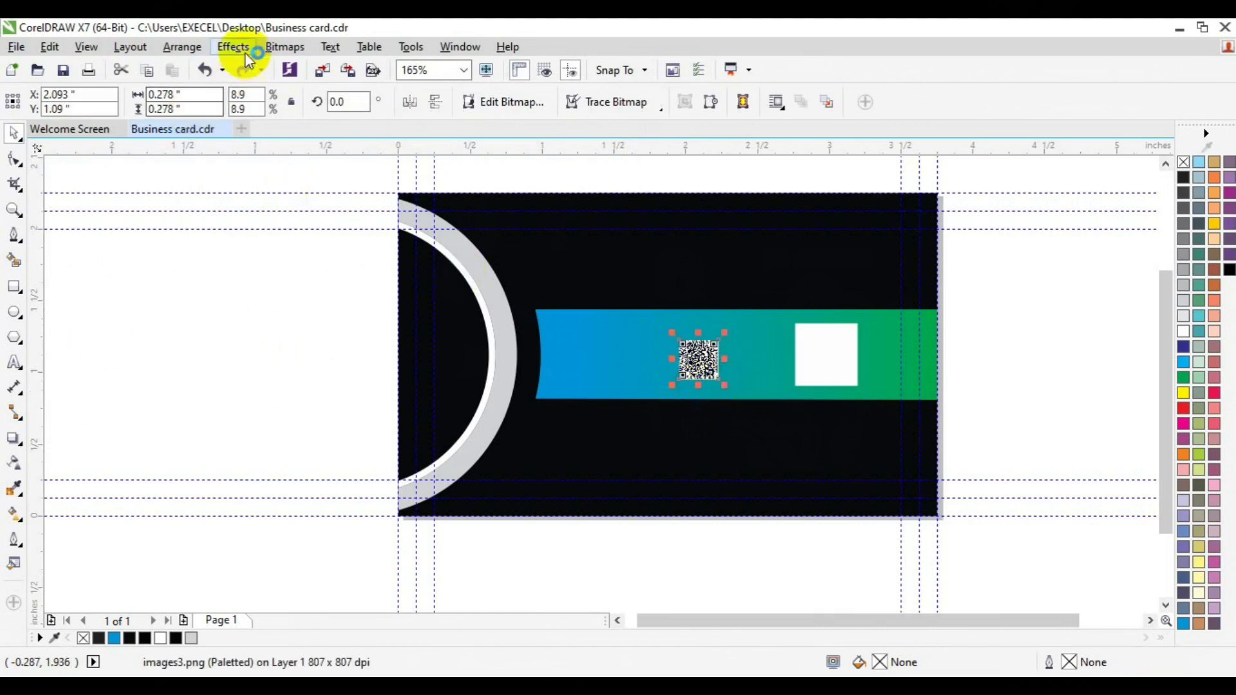
{"action": "left_click", "coordinate": [248, 56]}
{"action": "mouse_move", "coordinate": [286, 278]}
{"action": "left_click", "coordinate": [437, 279]}
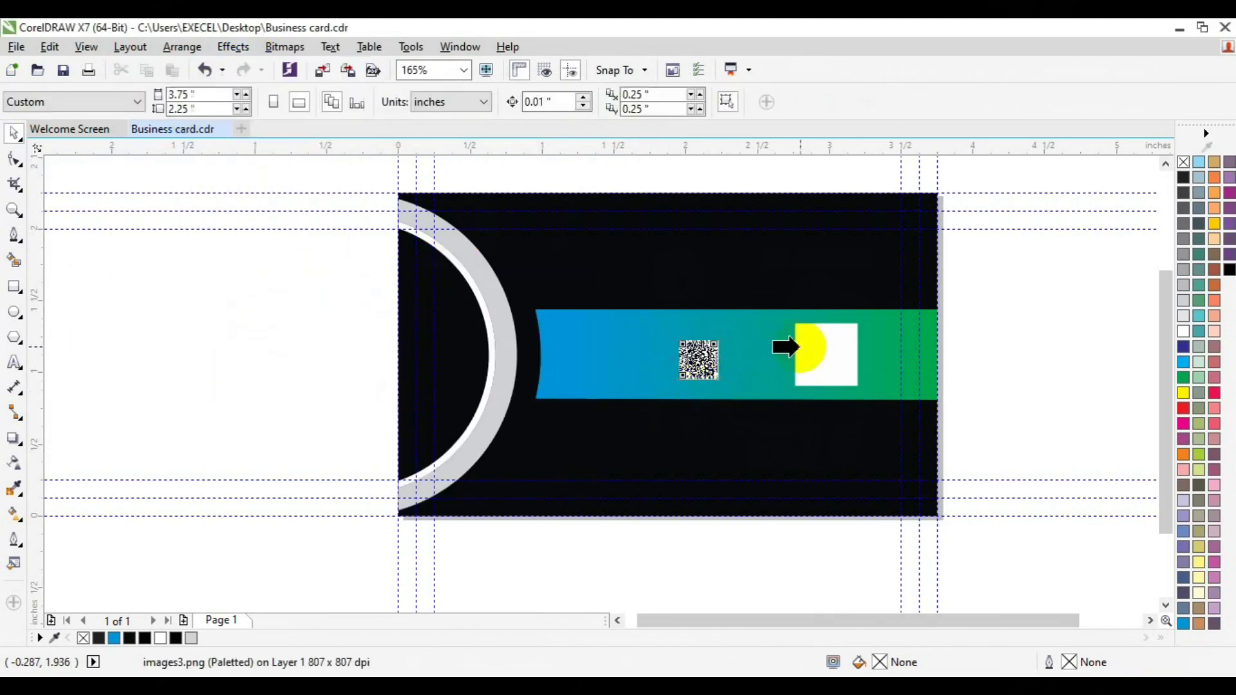
Step: Clip the QR code inside the white square and enlarge it to fill the square
{"action": "left_click", "coordinate": [791, 346]}
{"action": "left_click", "coordinate": [785, 412]}
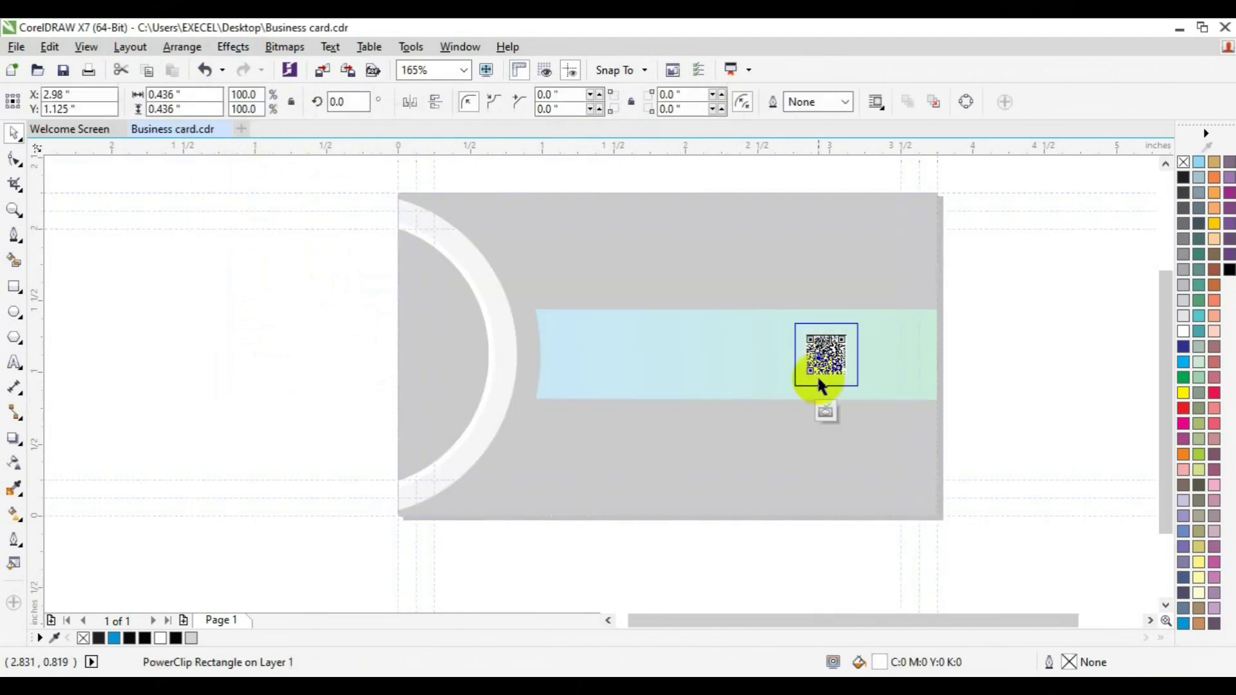
{"action": "left_click", "coordinate": [851, 382]}
{"action": "left_click_drag", "start_coordinate": [851, 381], "coordinate": [856, 385]}
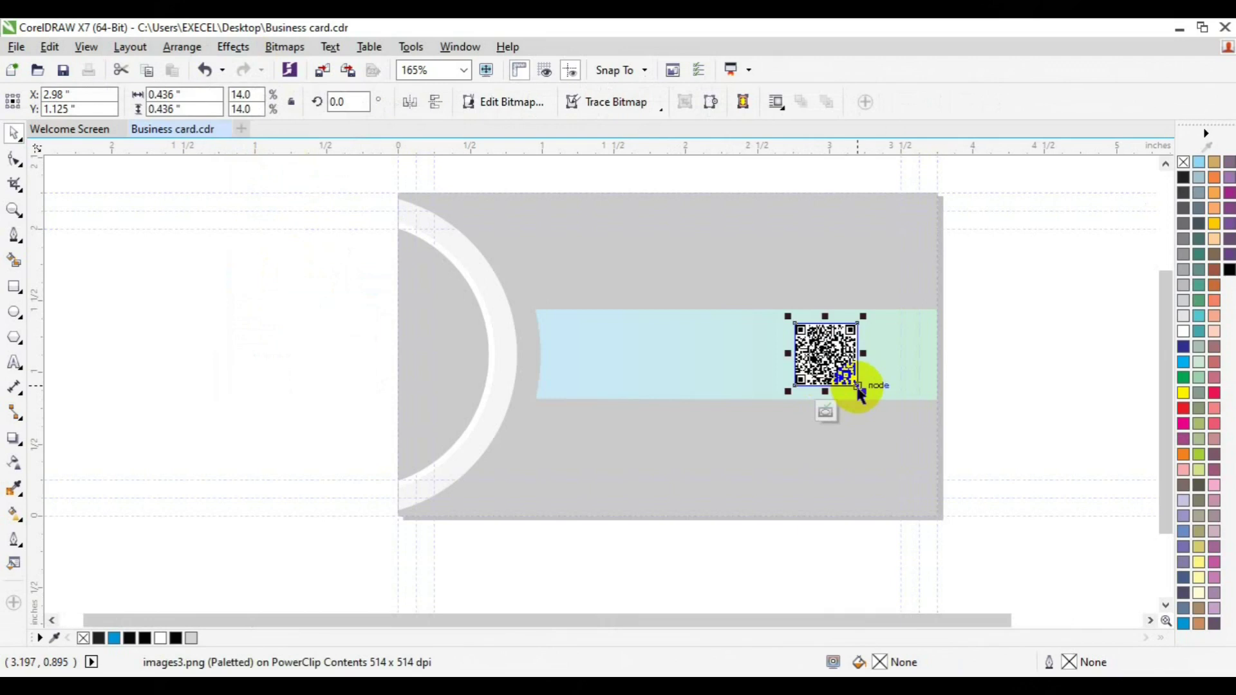
{"action": "left_click", "coordinate": [857, 389]}
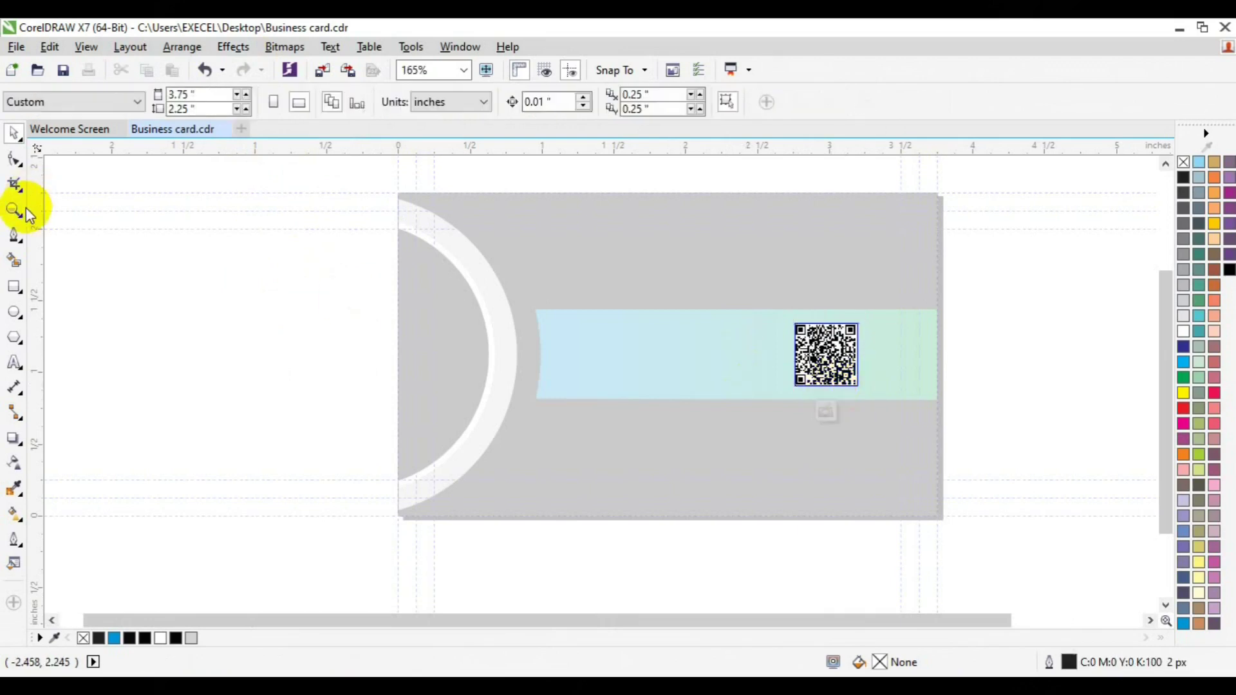
Step: Zoom in and shrink the QR code slightly to leave a white margin inside the square
{"action": "left_click", "coordinate": [15, 210]}
{"action": "left_click", "coordinate": [840, 361]}
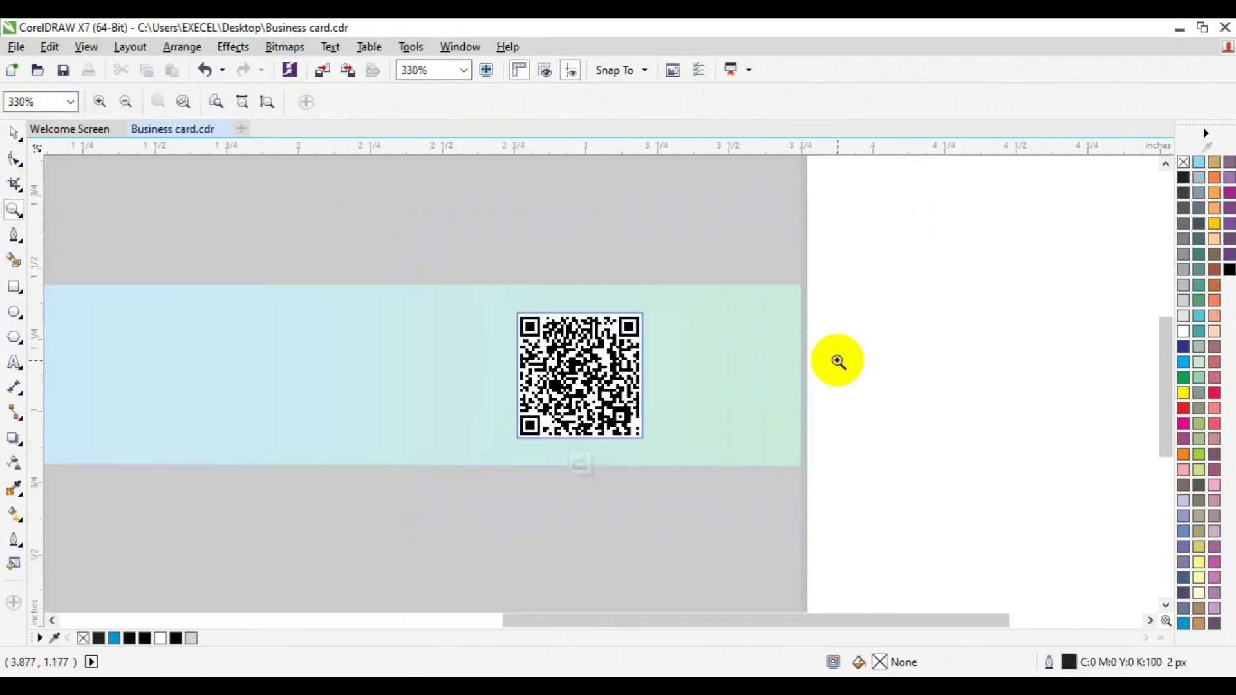
{"action": "key", "text": "space"}
{"action": "left_click", "coordinate": [620, 400]}
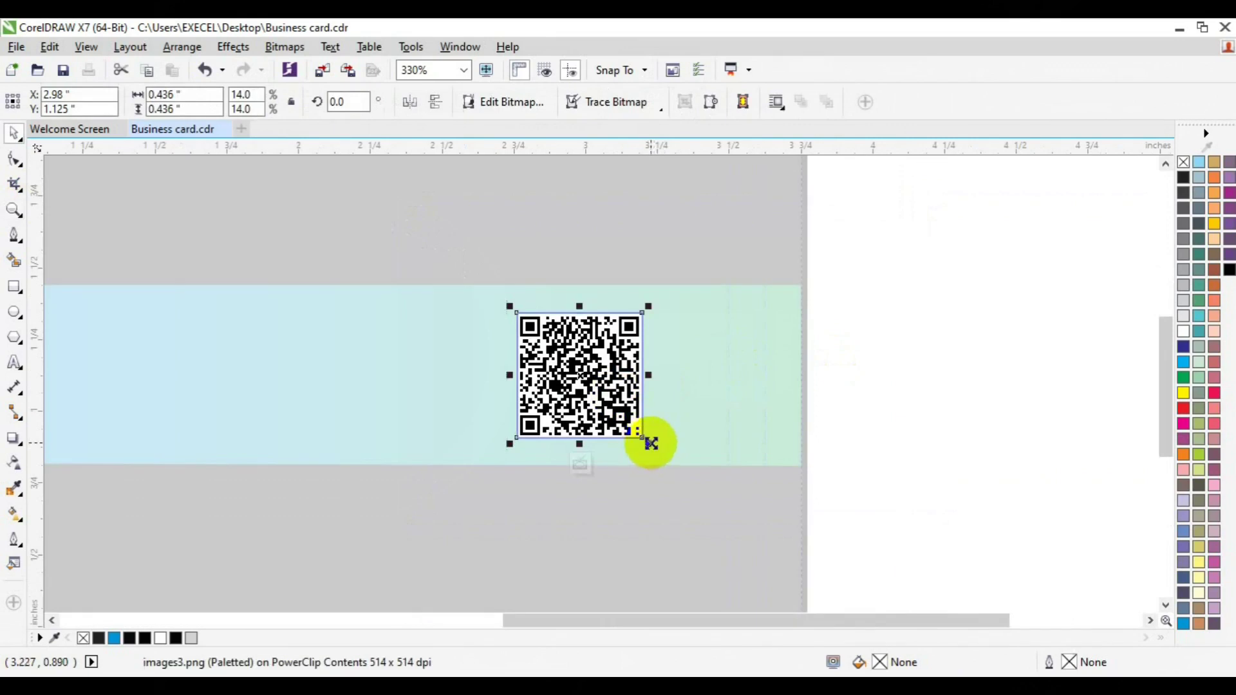
{"action": "left_click_drag", "start_coordinate": [648, 443], "coordinate": [644, 441]}
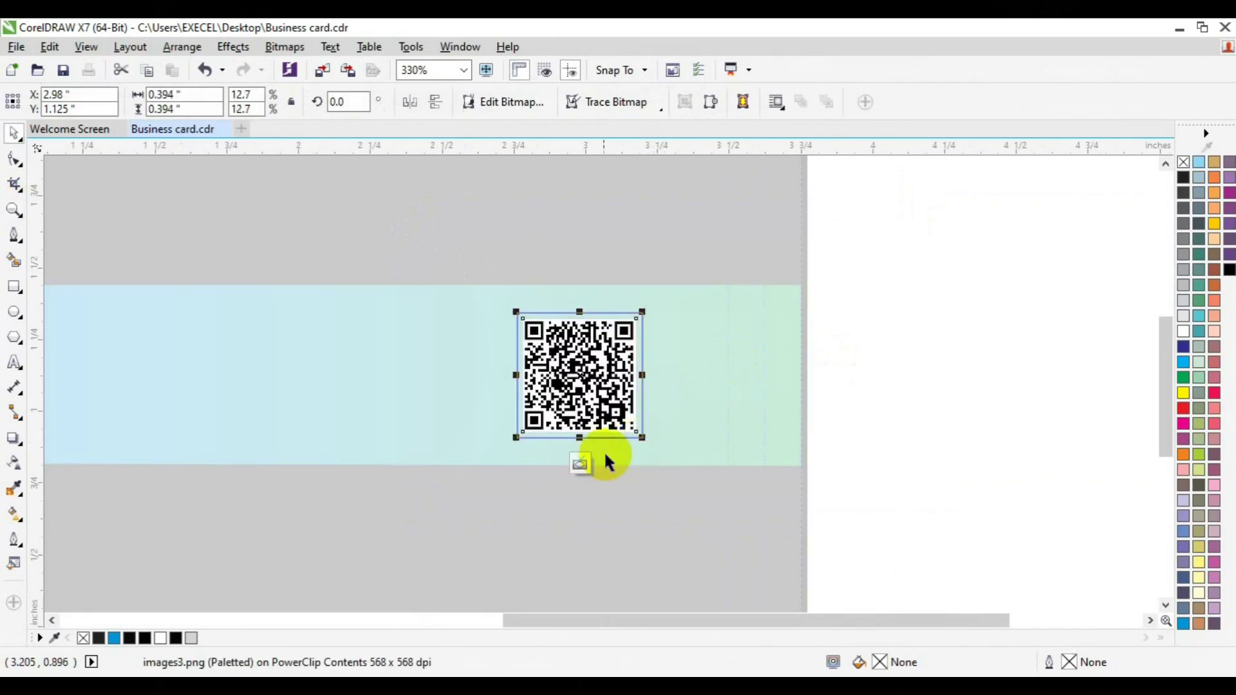
{"action": "left_click", "coordinate": [585, 464]}
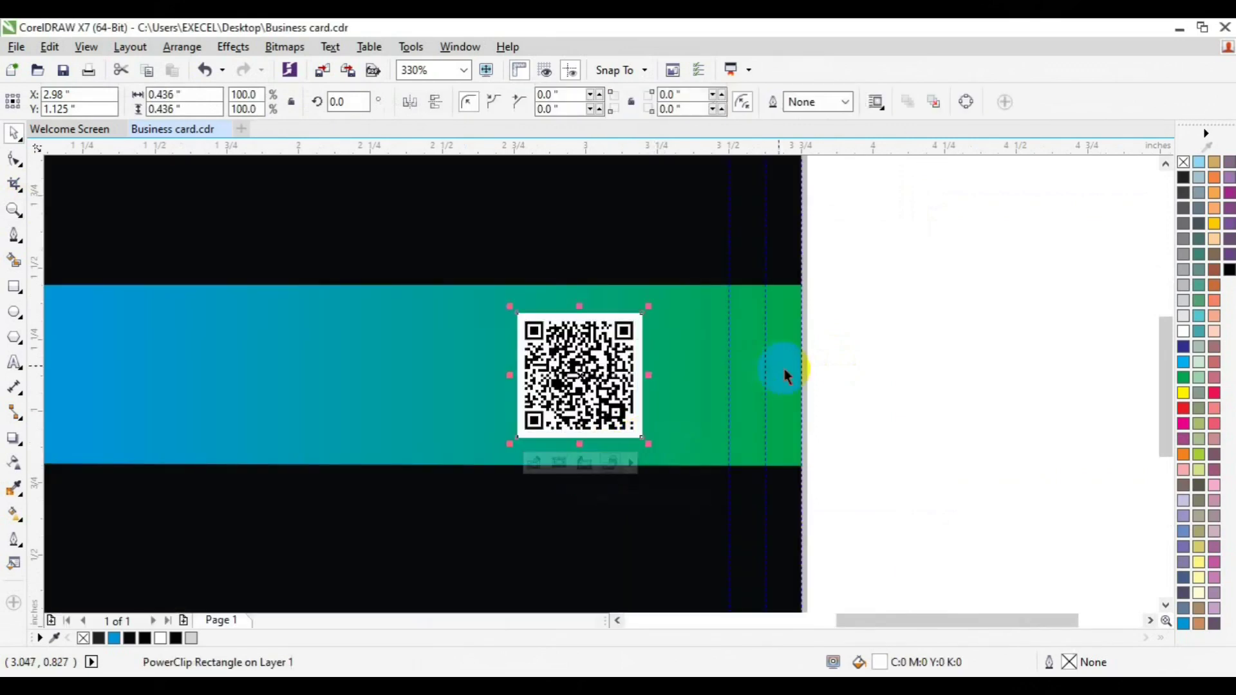
Step: Zoom out from 330% to 165% to show the whole card
{"action": "key", "text": "Escape"}
{"action": "left_click", "coordinate": [14, 210]}
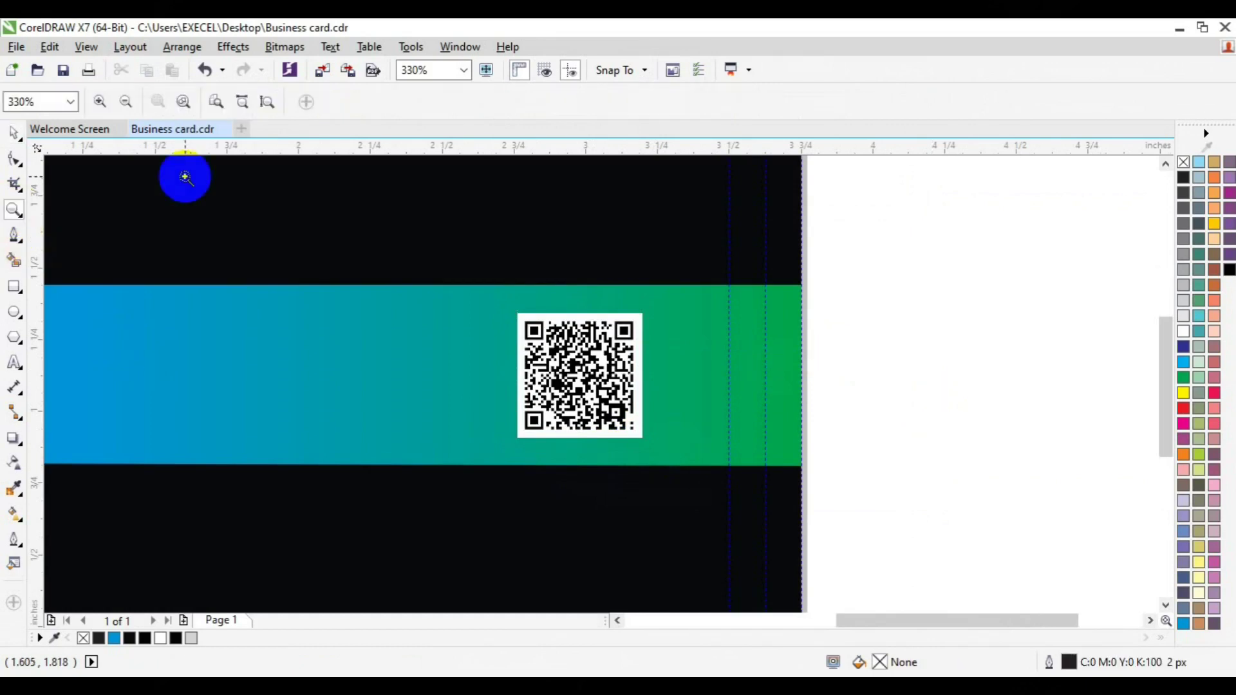
{"action": "left_click", "coordinate": [125, 104]}
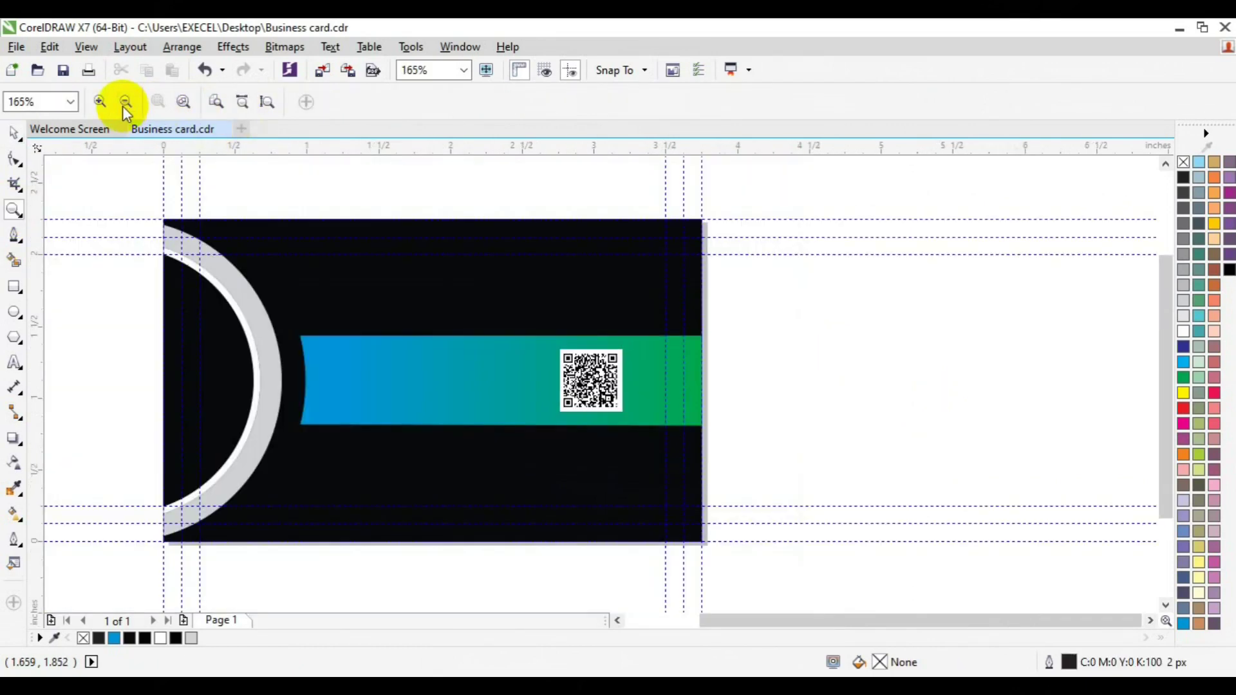
{"action": "key", "text": "space"}
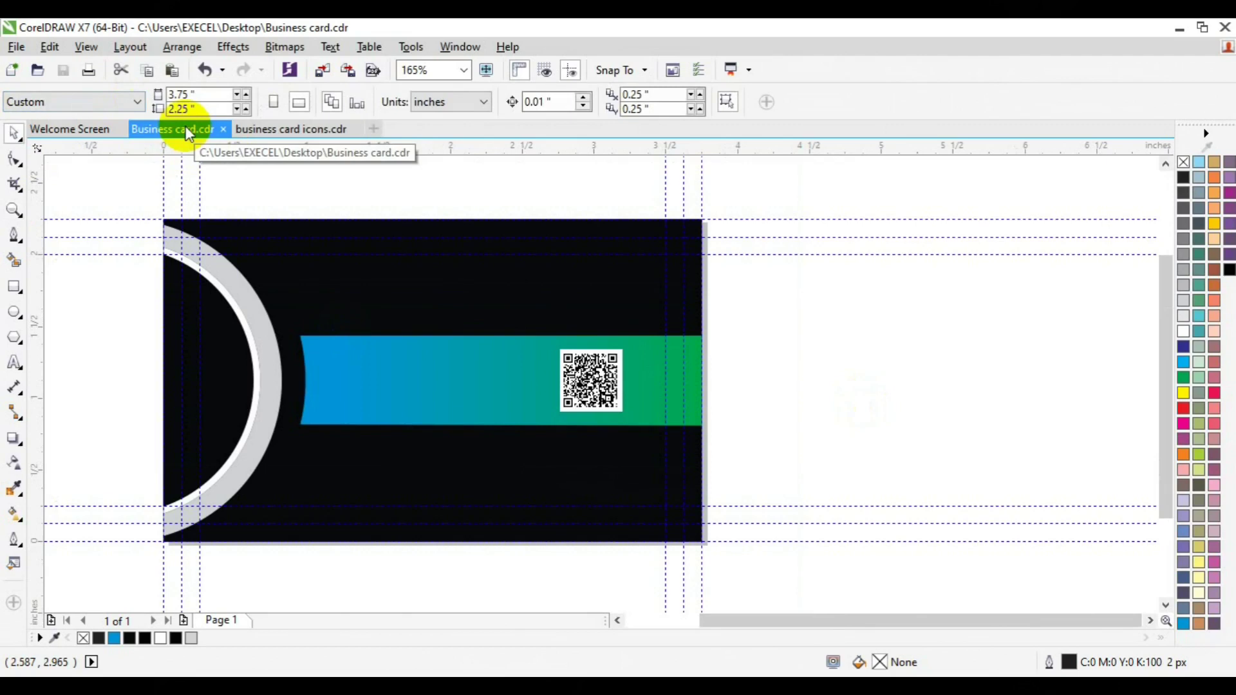
Step: Bring the six-icon group onto the canvas and scale it down to roughly a fifth of its size
{"action": "left_click_drag", "start_coordinate": [183, 115], "coordinate": [318, 435]}
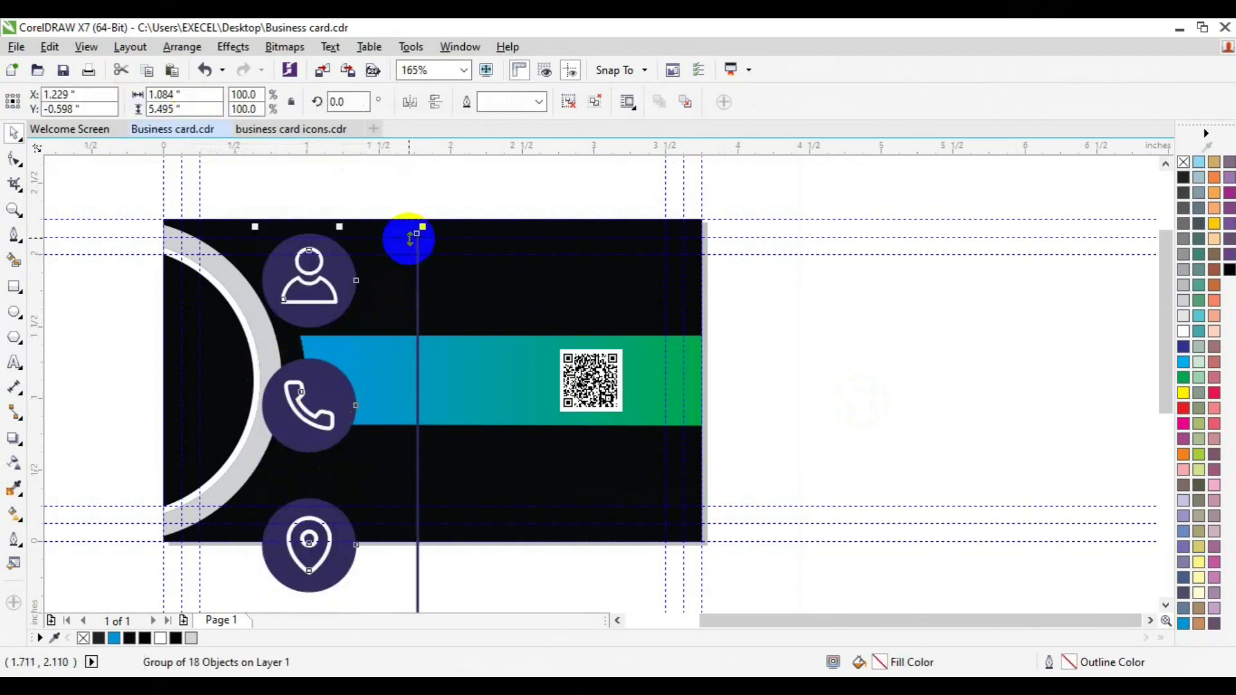
{"action": "left_click_drag", "start_coordinate": [422, 226], "coordinate": [825, 326]}
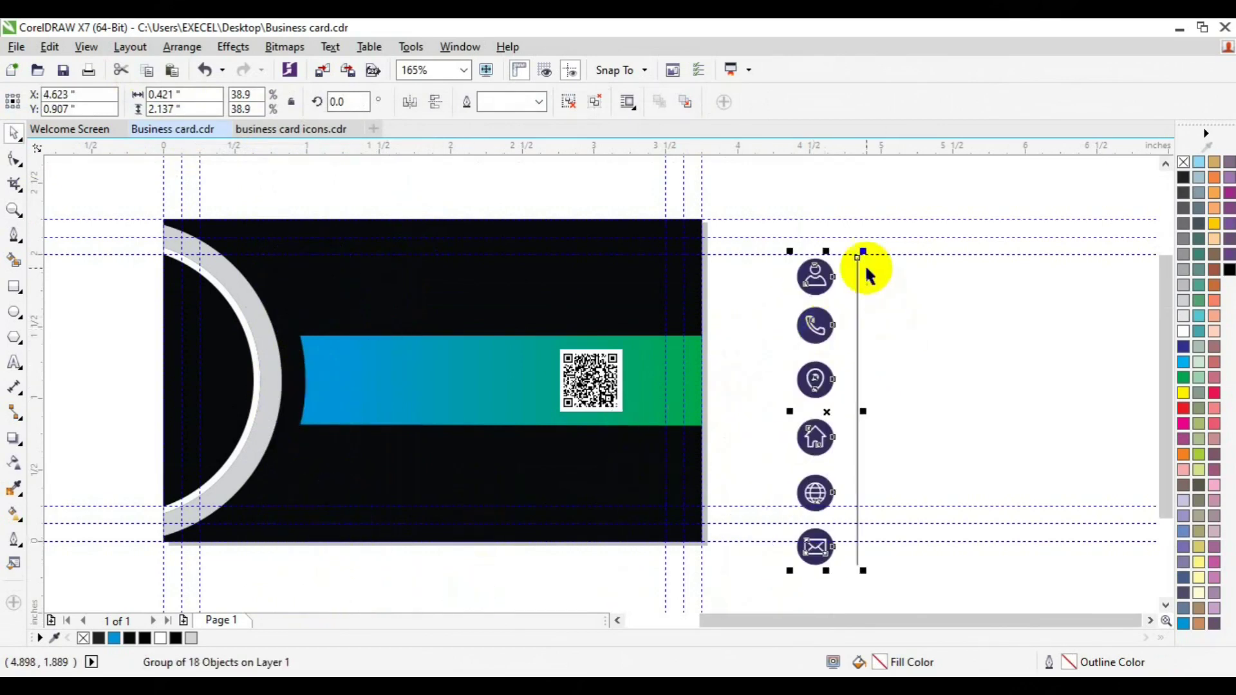
{"action": "left_click_drag", "start_coordinate": [862, 250], "coordinate": [847, 323]}
Step: Ungroup the icons, delete the vertical line, and move the person icon onto the card
{"action": "left_click", "coordinate": [594, 103]}
{"action": "left_click", "coordinate": [918, 320]}
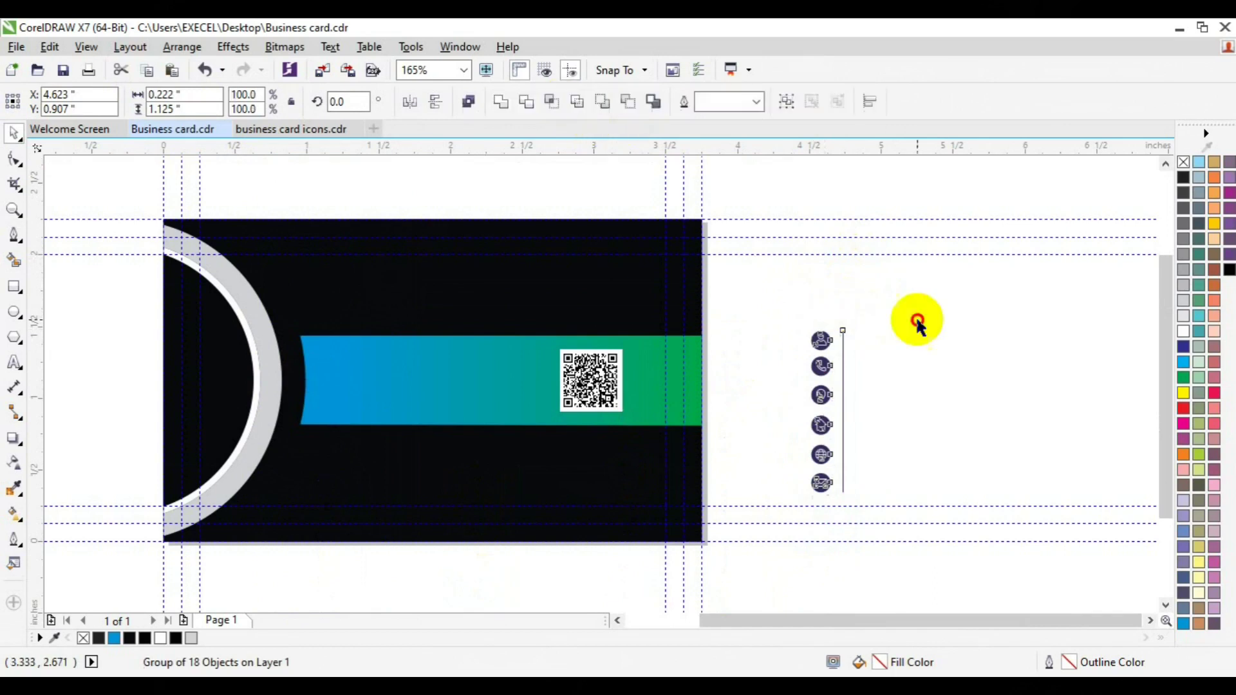
{"action": "left_click", "coordinate": [849, 362]}
{"action": "left_click", "coordinate": [844, 373]}
{"action": "key", "text": "Delete"}
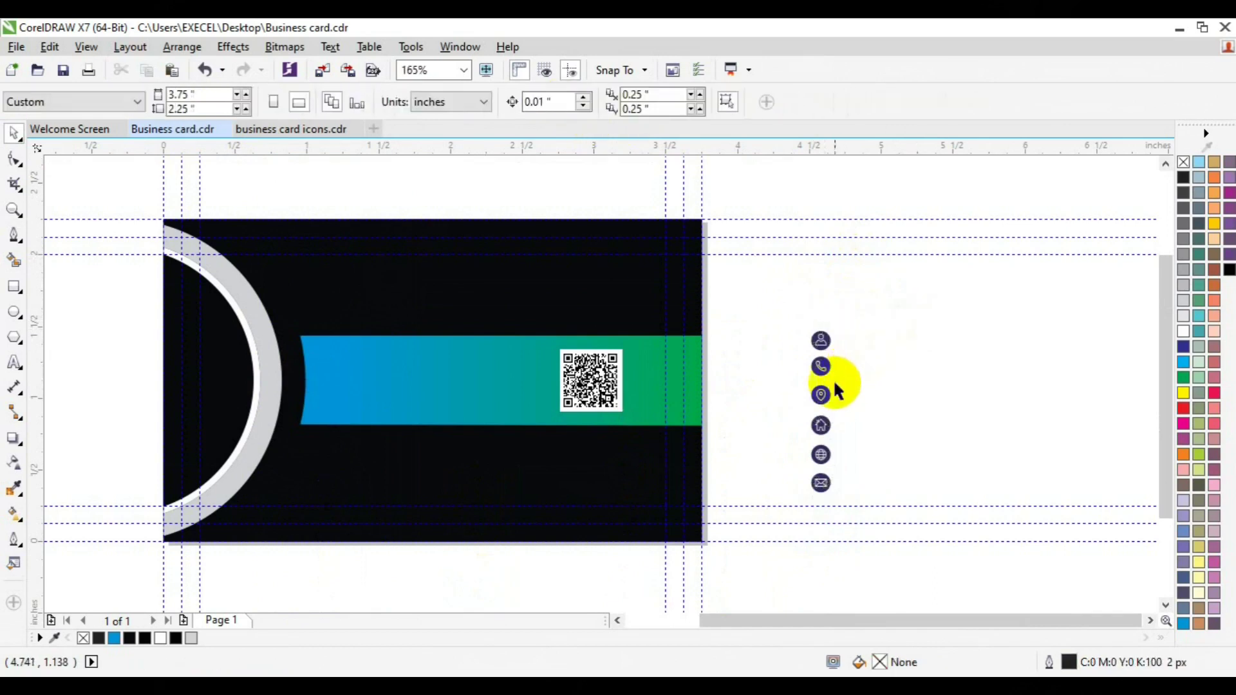
{"action": "left_click_drag", "start_coordinate": [784, 284], "coordinate": [504, 291]}
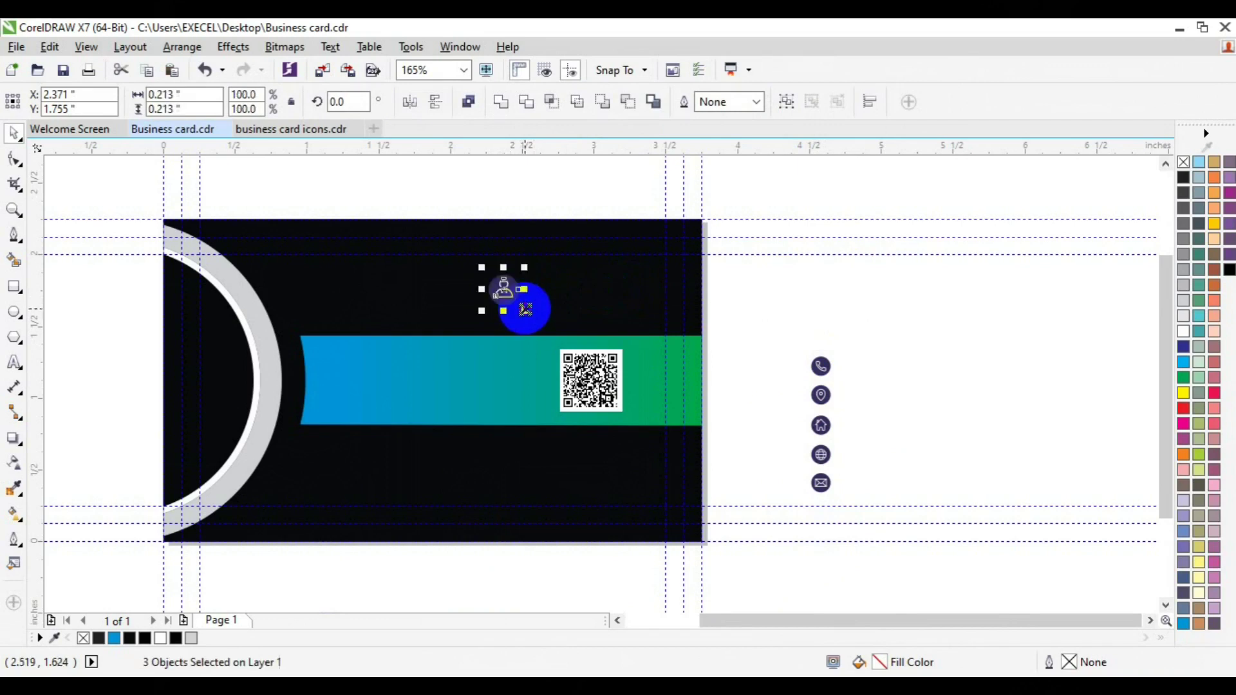
{"action": "left_click", "coordinate": [723, 237]}
{"action": "left_click", "coordinate": [508, 312]}
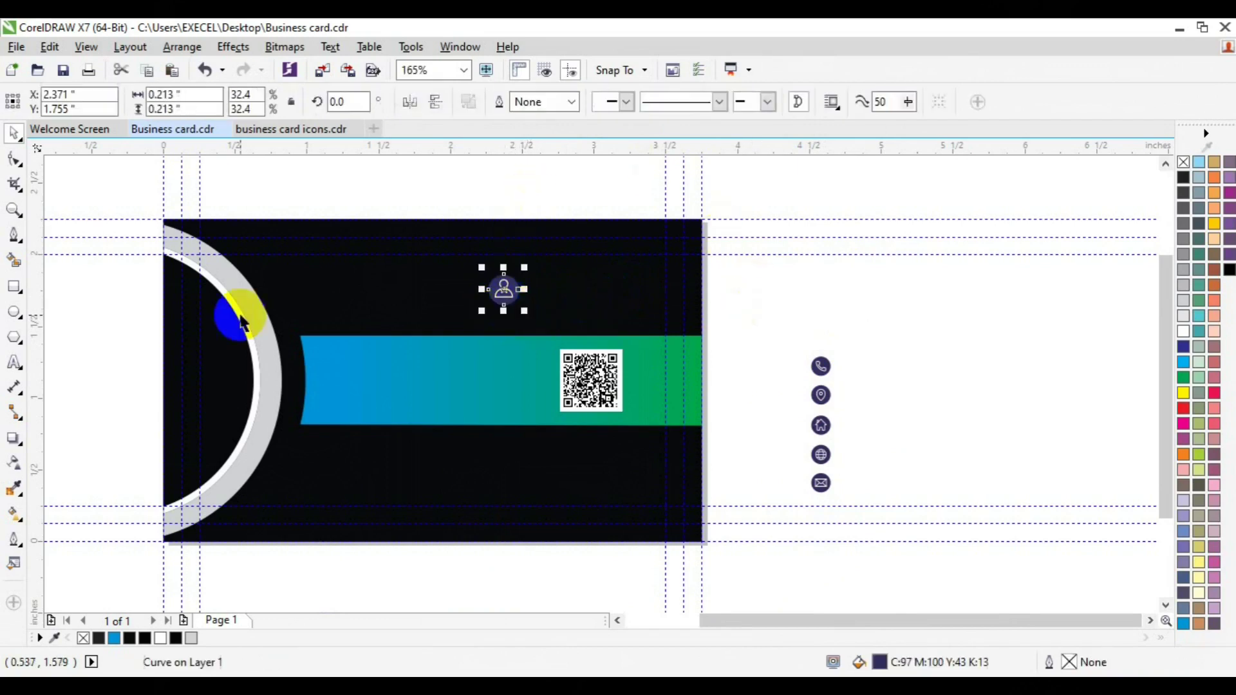
Step: Copy the gradient bar's blue-green fill onto the person icon and group its parts
{"action": "left_click", "coordinate": [15, 513]}
{"action": "left_click", "coordinate": [226, 103]}
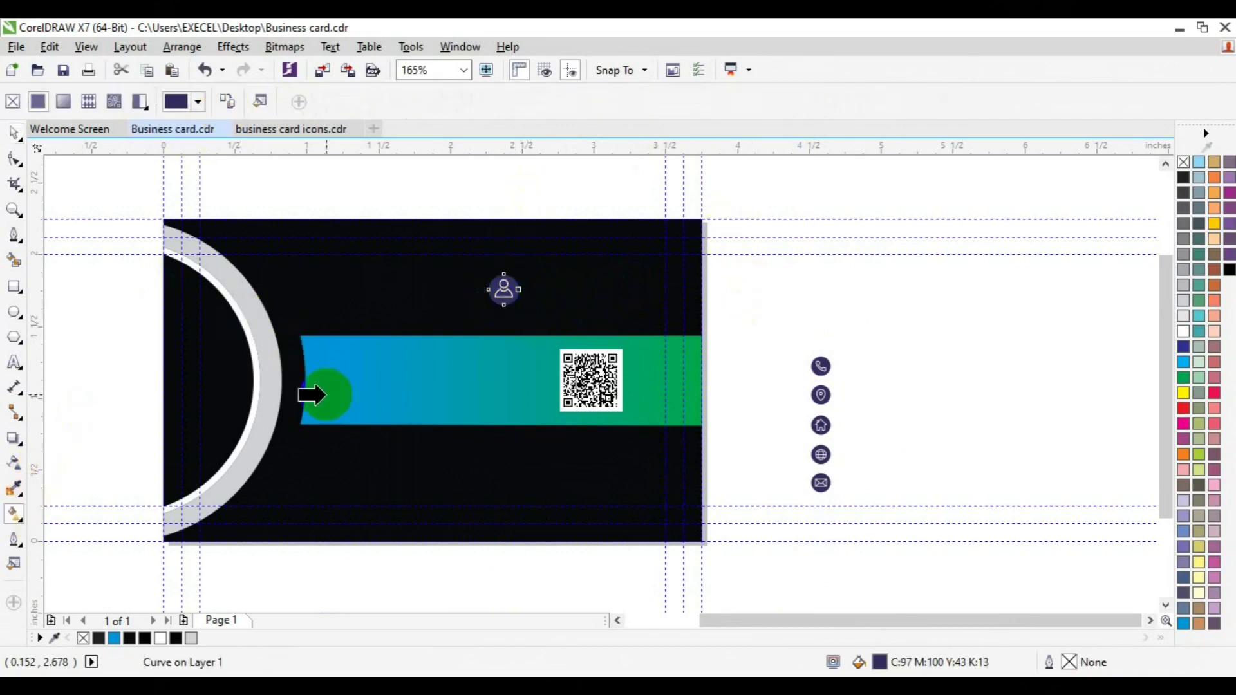
{"action": "left_click", "coordinate": [365, 397]}
{"action": "key", "text": "space"}
{"action": "left_click", "coordinate": [434, 207]}
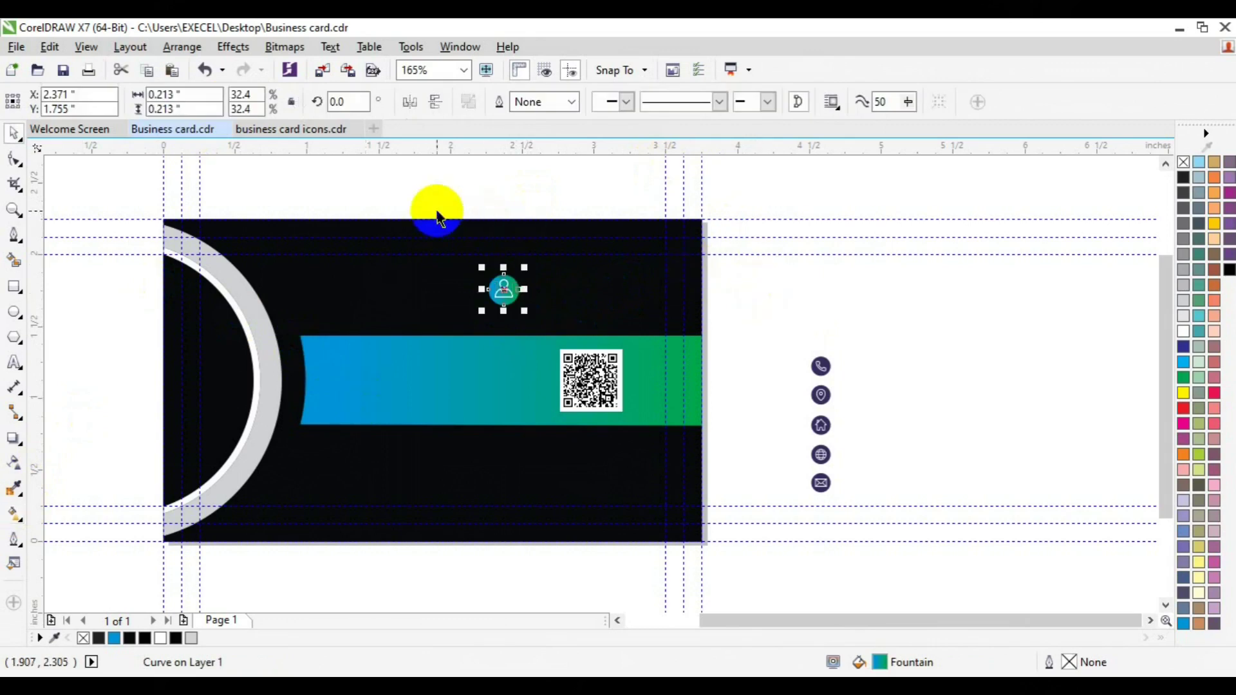
{"action": "left_click_drag", "start_coordinate": [430, 196], "coordinate": [557, 343]}
{"action": "key", "text": "ctrl+g"}
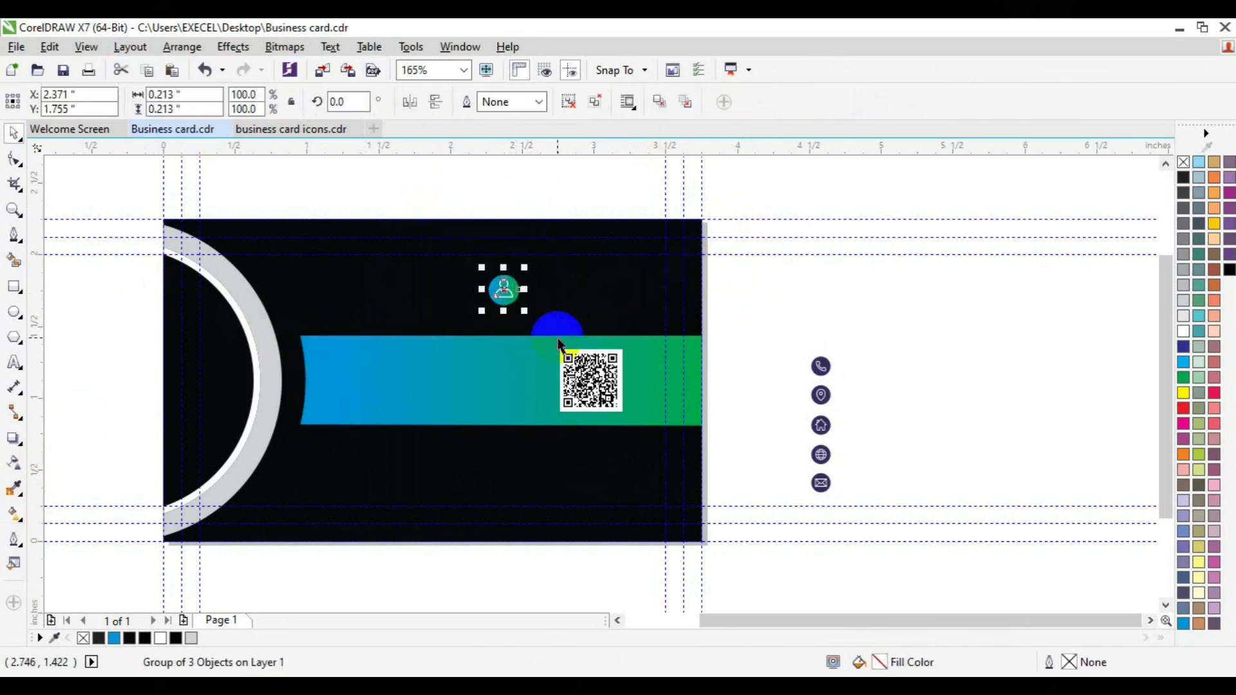
{"action": "key", "text": "F8"}
Step: Type the cardholder's name in Roboto Bold 12 pt, fill it white, and place it beside the person icon
{"action": "left_click", "coordinate": [559, 295]}
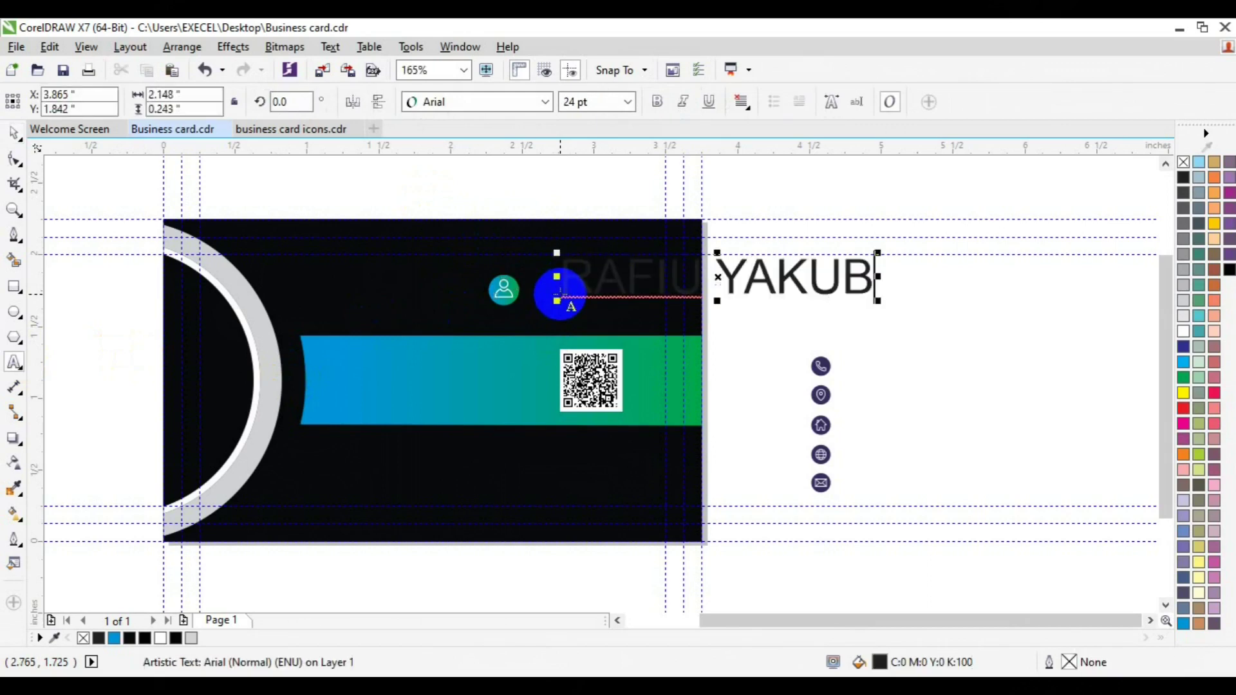
{"action": "key", "text": "ctrl+a"}
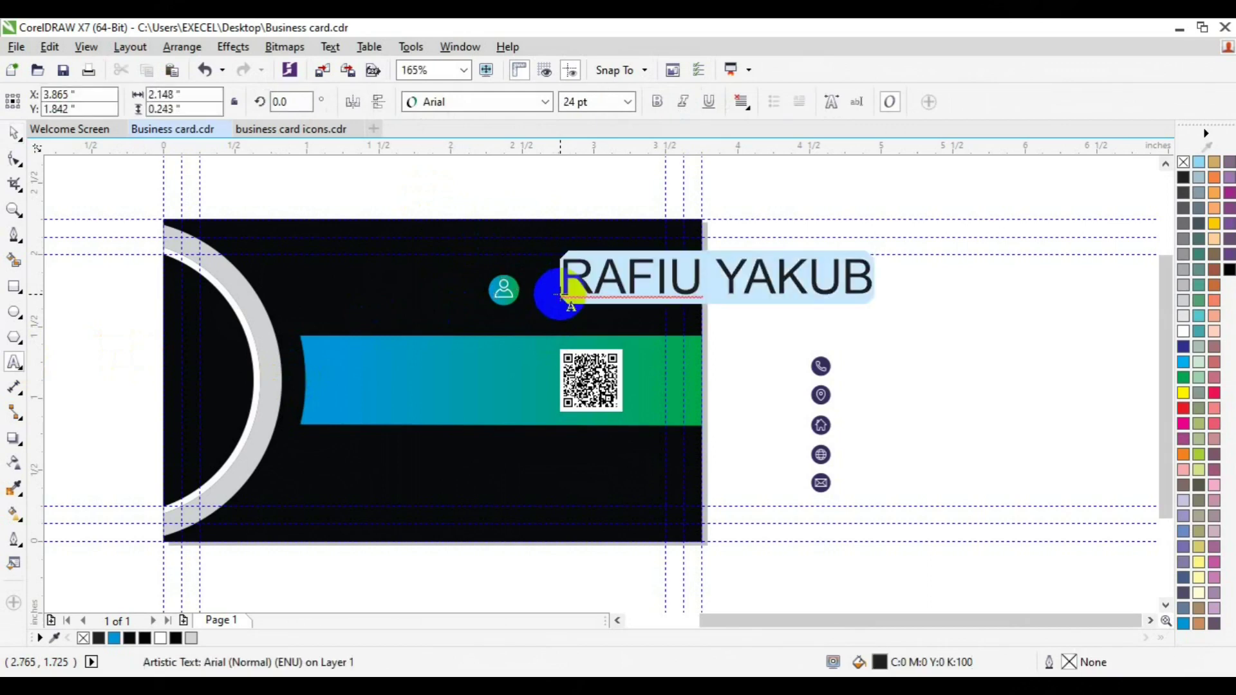
{"action": "left_click", "coordinate": [628, 103]}
{"action": "left_click", "coordinate": [628, 103]}
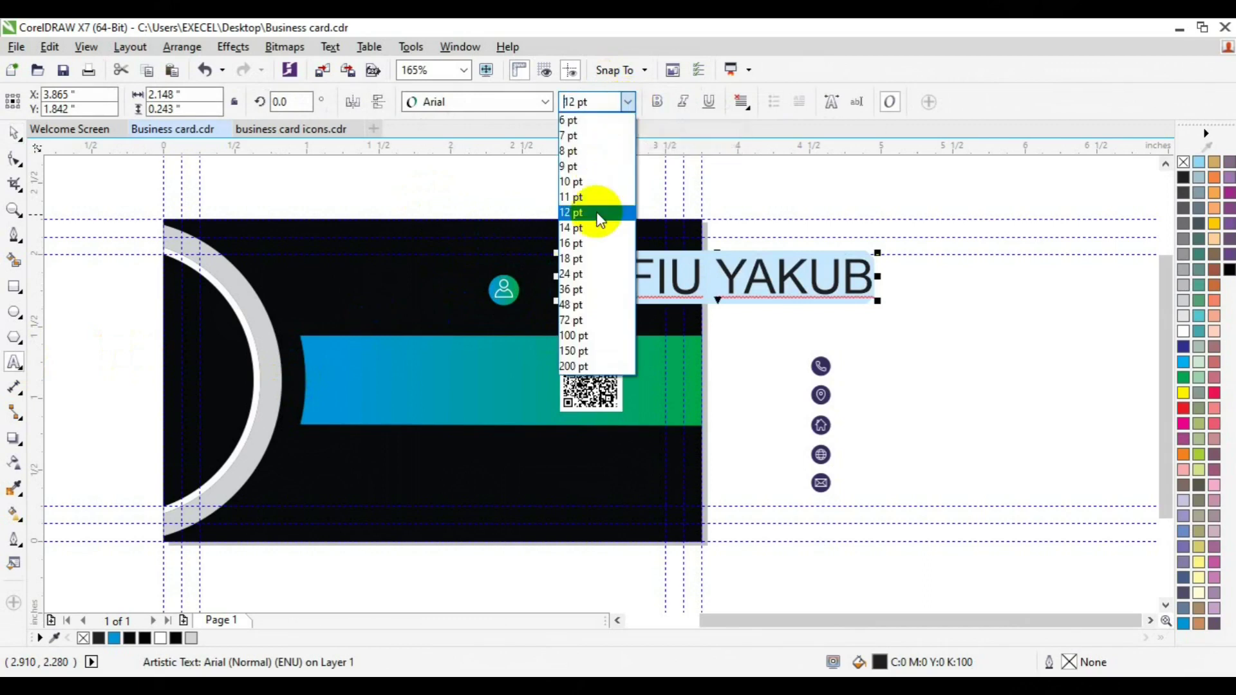
{"action": "left_click", "coordinate": [593, 209]}
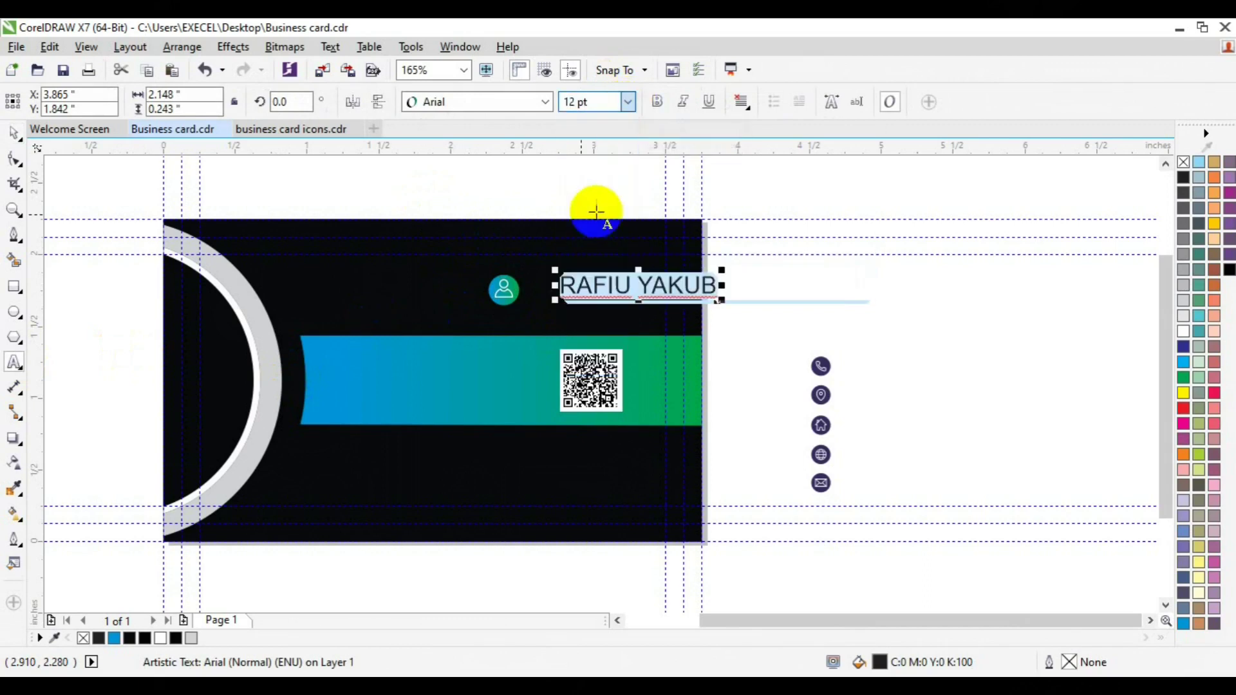
{"action": "left_click", "coordinate": [545, 102]}
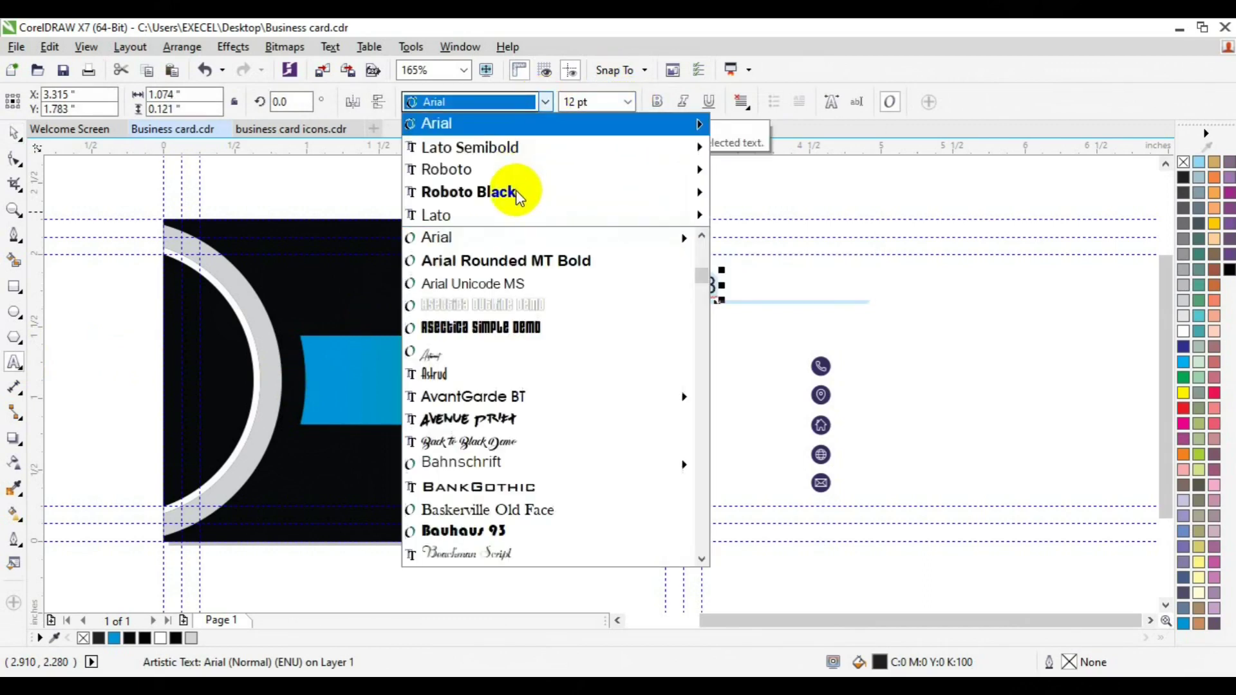
{"action": "mouse_move", "coordinate": [517, 192]}
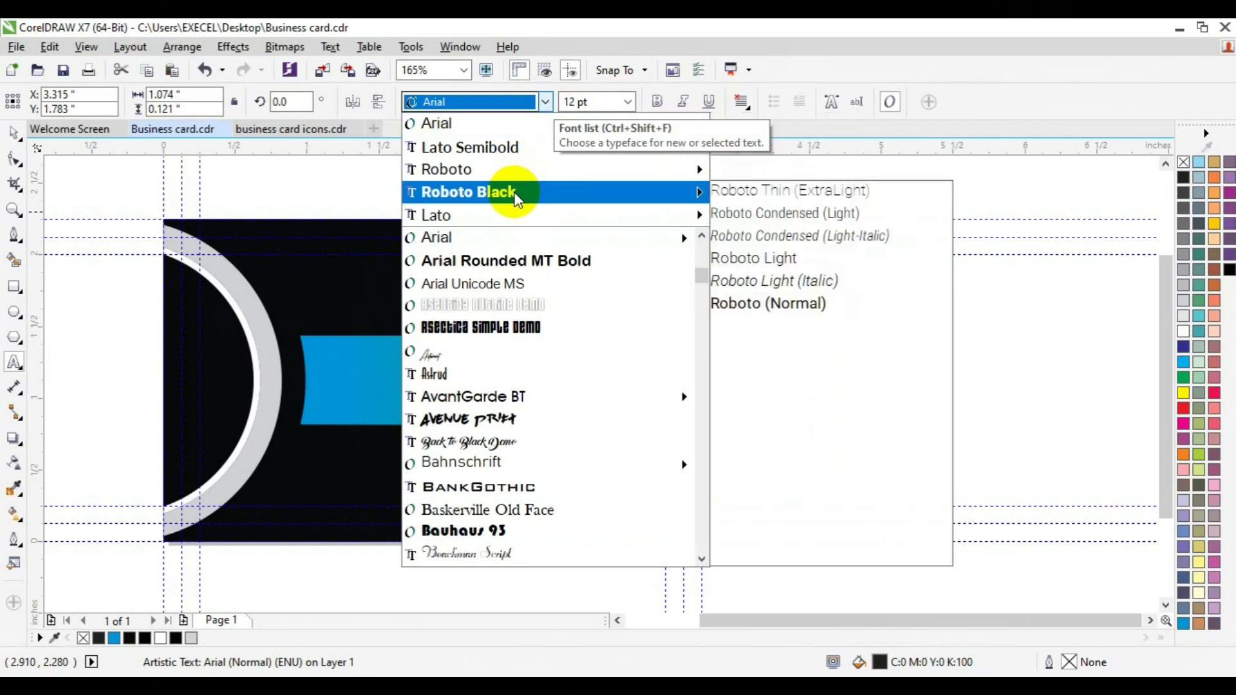
{"action": "left_click", "coordinate": [787, 441]}
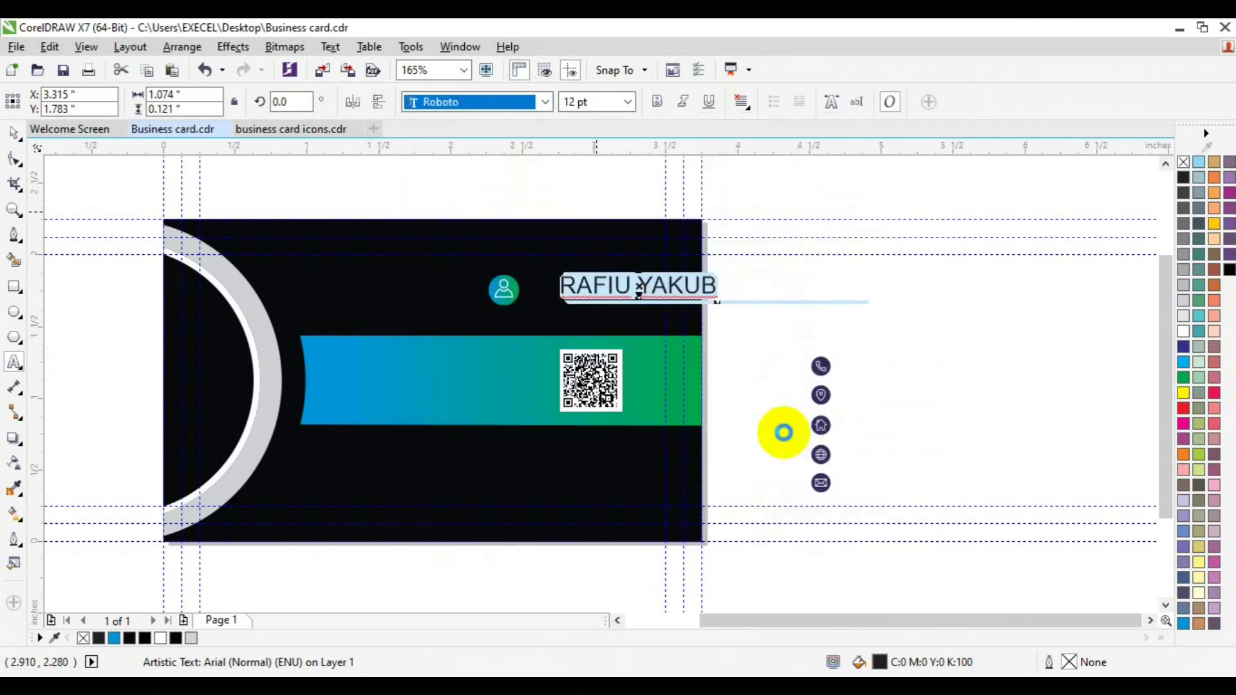
{"action": "left_click", "coordinate": [160, 638]}
{"action": "left_click", "coordinate": [13, 133]}
{"action": "left_click", "coordinate": [630, 284]}
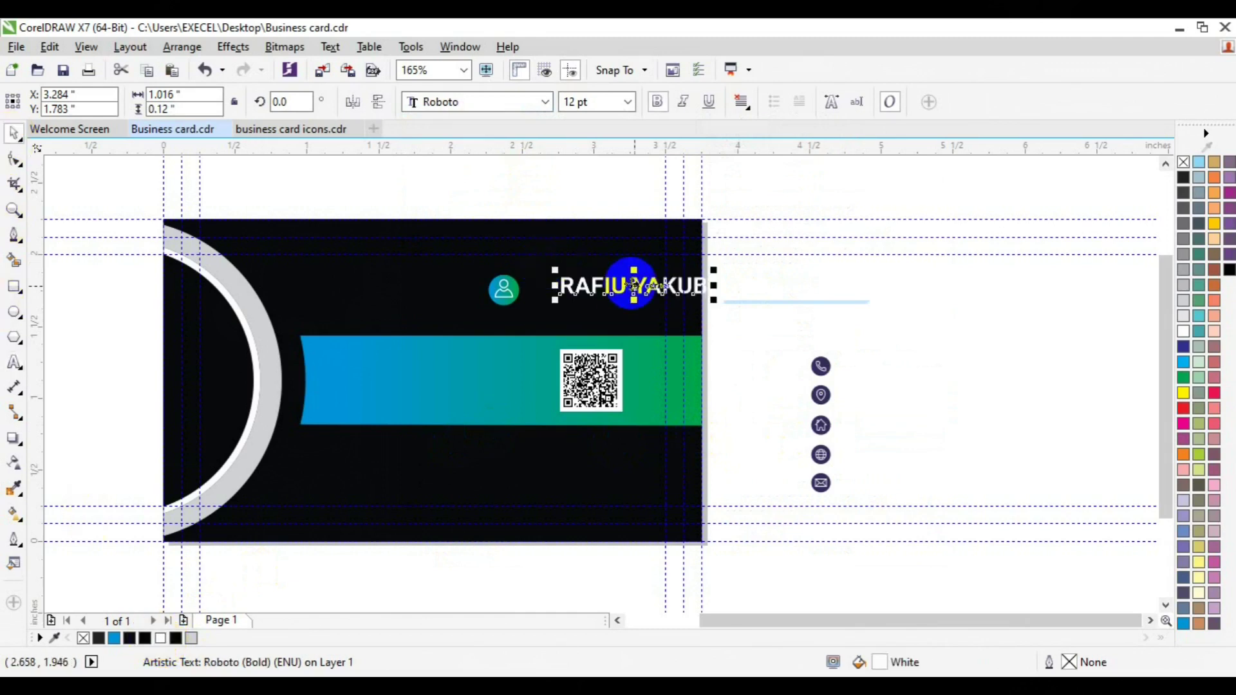
{"action": "left_click_drag", "start_coordinate": [631, 285], "coordinate": [590, 298]}
Step: Change the duplicated name into 'CREATIVE DIRECTOR' at 6 pt
{"action": "left_click", "coordinate": [15, 363]}
{"action": "key", "text": "ctrl+a"}
{"action": "type", "text": "CREATIVE D"}
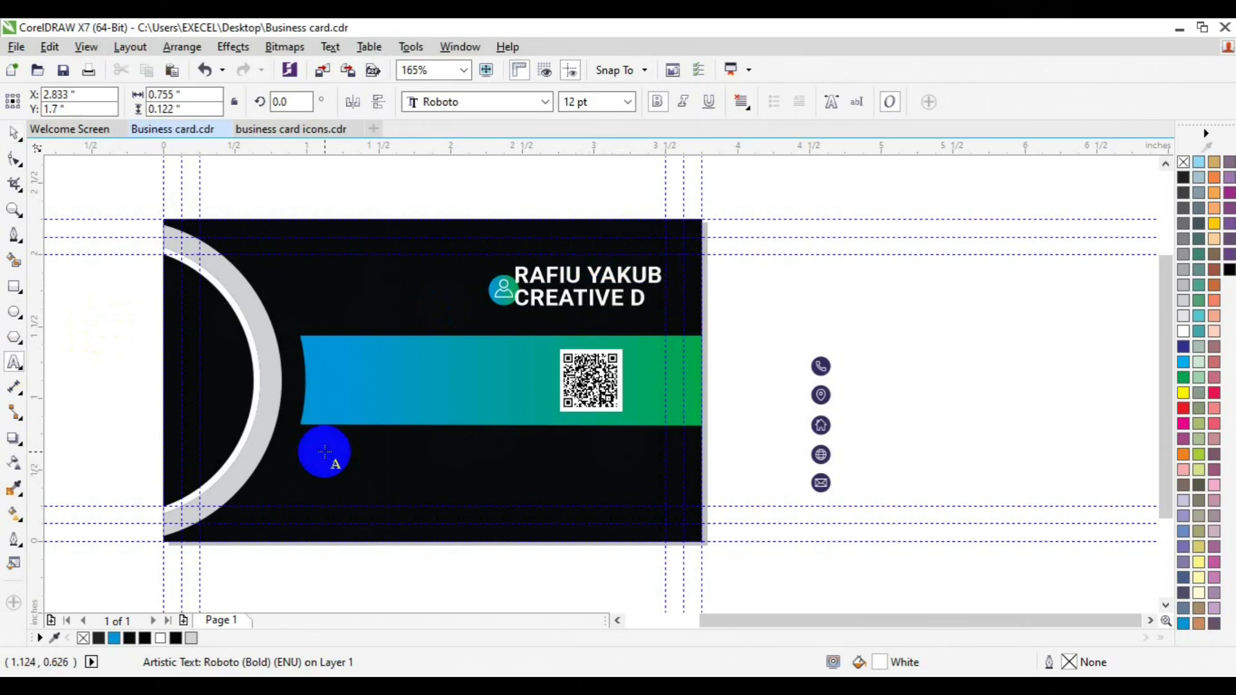
{"action": "key", "text": "ctrl+a"}
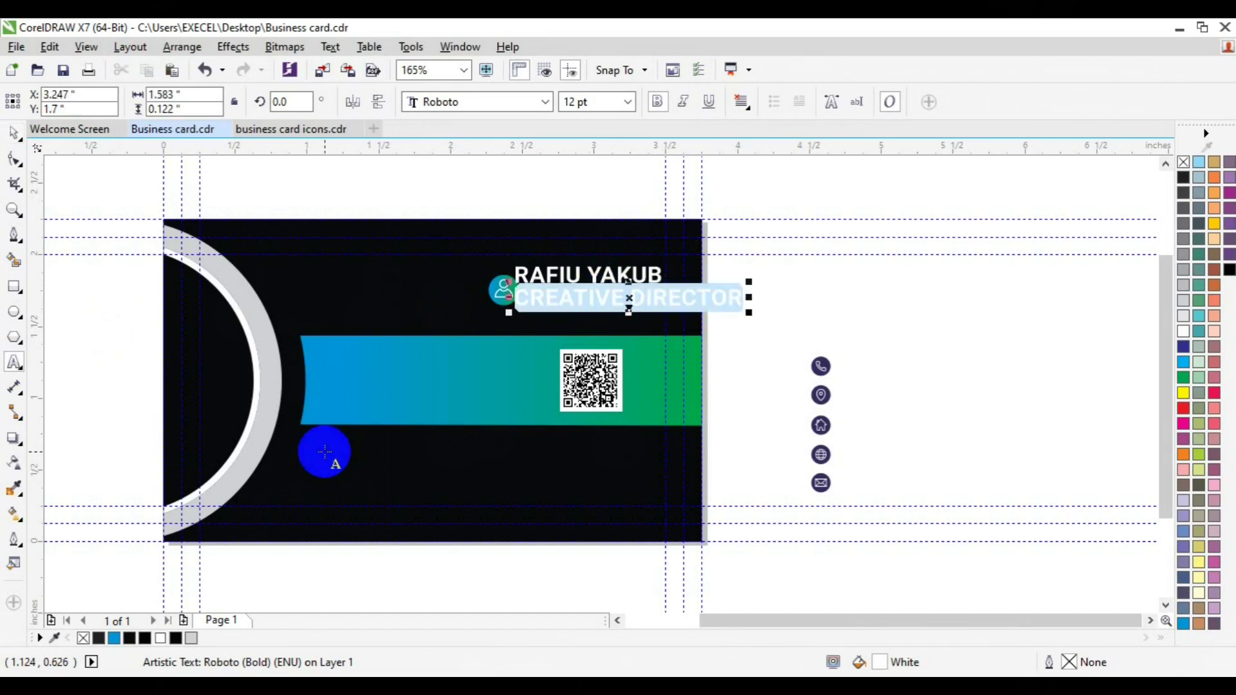
{"action": "left_click", "coordinate": [628, 102]}
{"action": "left_click", "coordinate": [618, 121]}
{"action": "left_click", "coordinate": [13, 132]}
{"action": "left_click_drag", "start_coordinate": [554, 303], "coordinate": [479, 288]}
Step: Place the title just under the name, group both, and centre them vertically on the person icon
{"action": "left_click", "coordinate": [526, 307]}
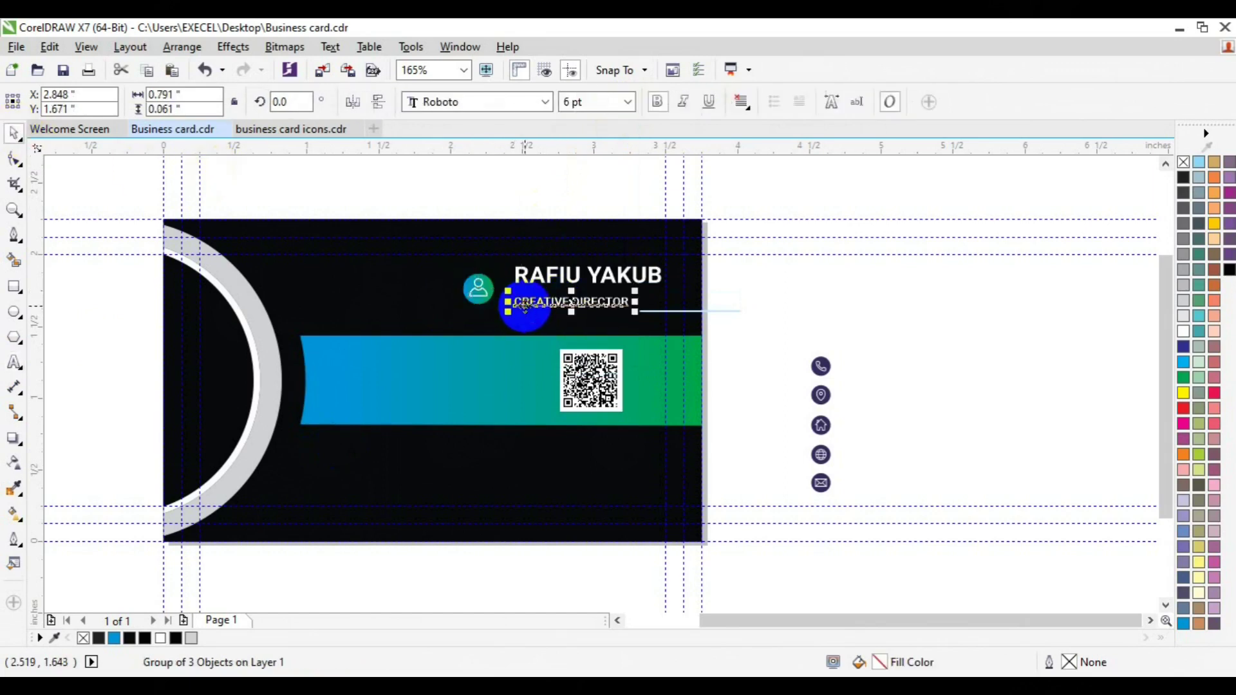
{"action": "left_click_drag", "start_coordinate": [525, 304], "coordinate": [526, 297]}
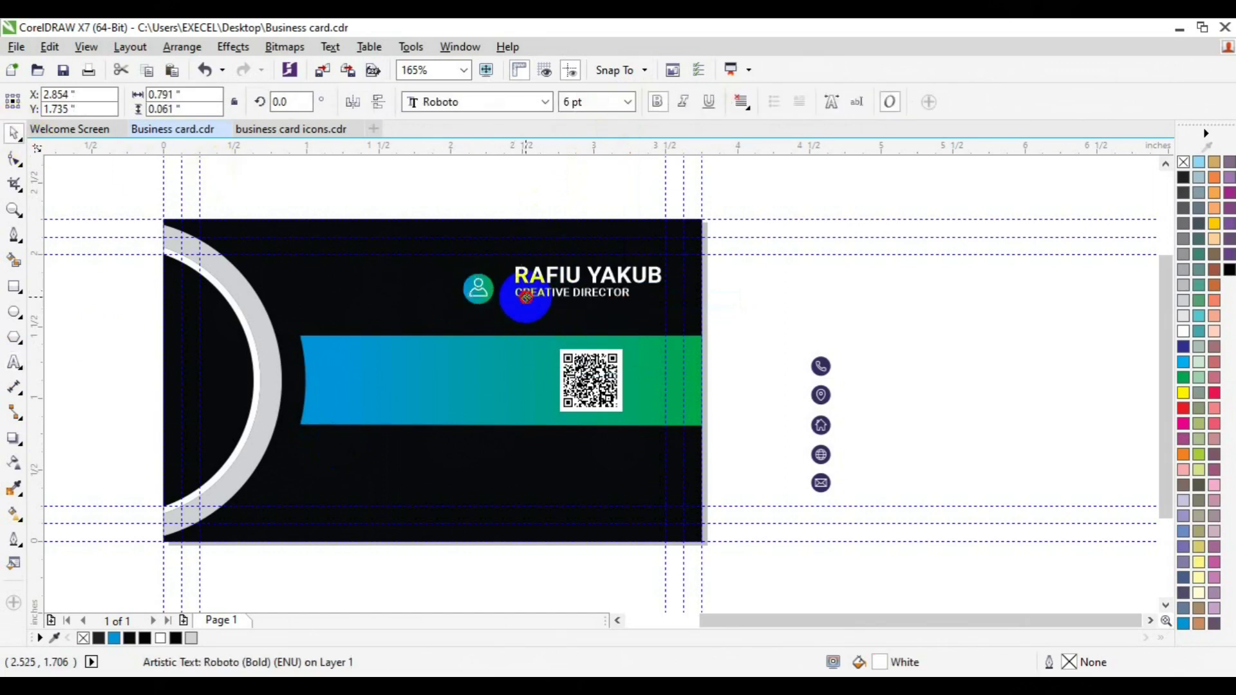
{"action": "left_click", "coordinate": [599, 275], "text": "shift"}
{"action": "key", "text": "ctrl+g"}
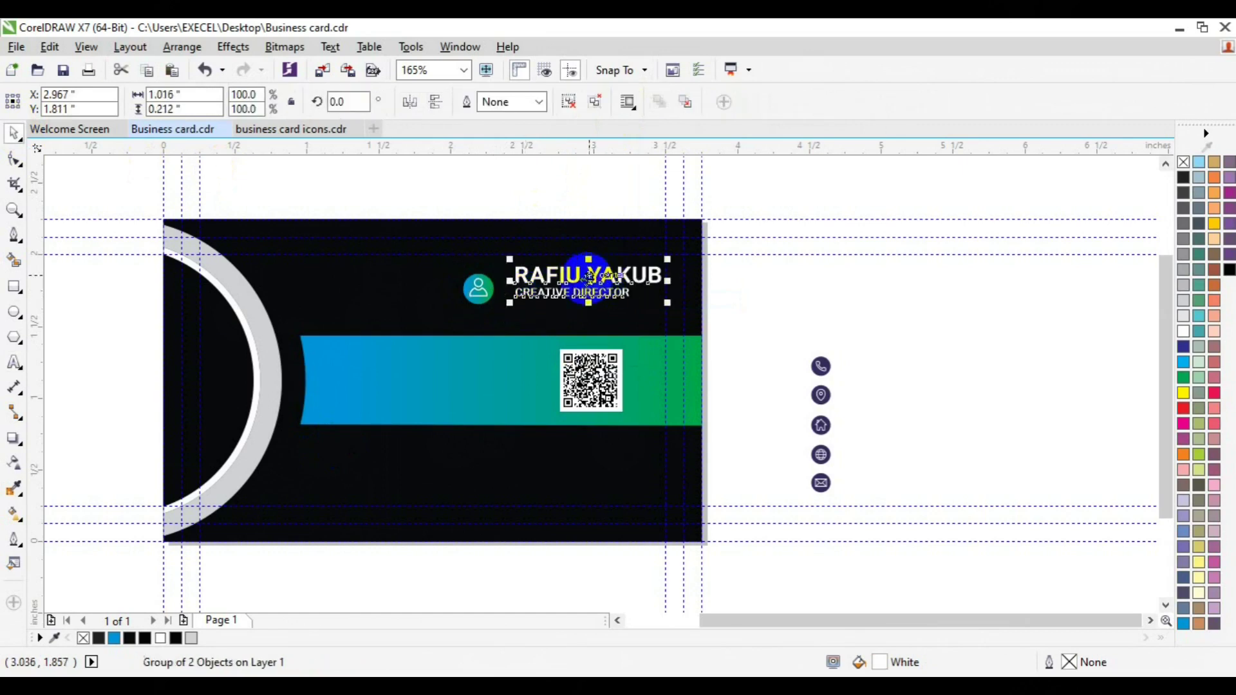
{"action": "left_click", "coordinate": [477, 291], "text": "shift"}
{"action": "key", "text": "e"}
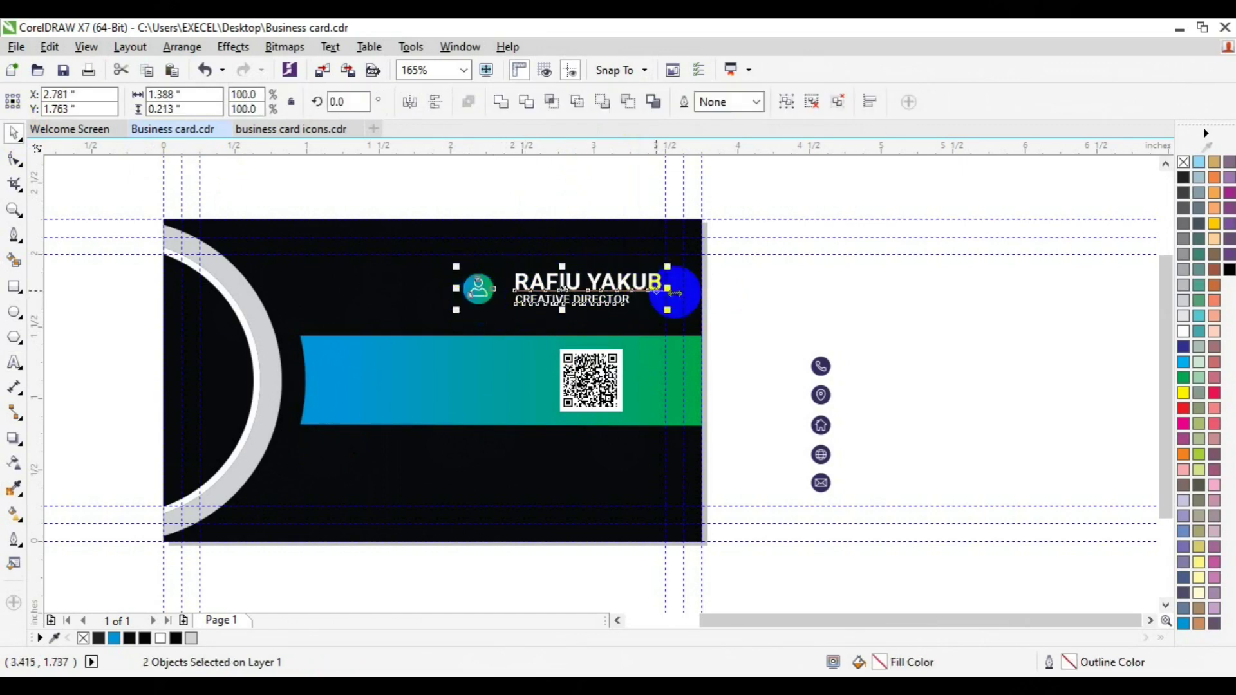
{"action": "key", "text": "Escape"}
{"action": "left_click", "coordinate": [477, 294]}
{"action": "left_click_drag", "start_coordinate": [476, 294], "coordinate": [484, 294]}
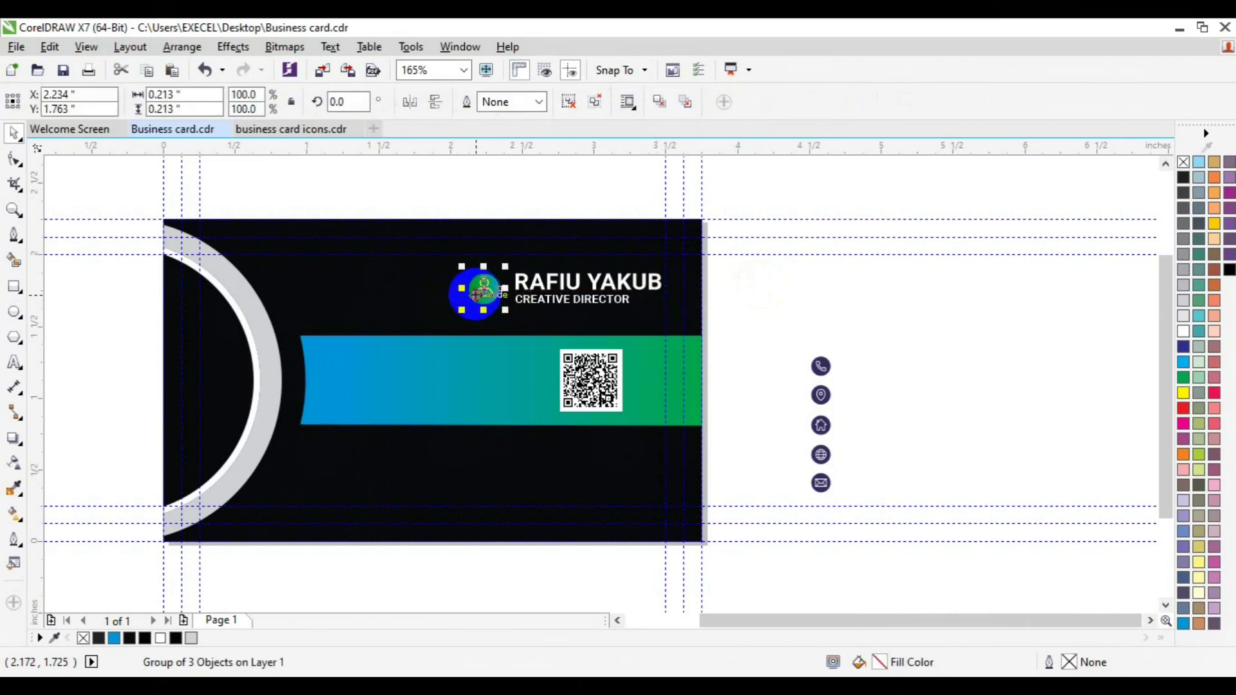
Step: Group the phone icon with its circle
{"action": "left_click", "coordinate": [842, 378]}
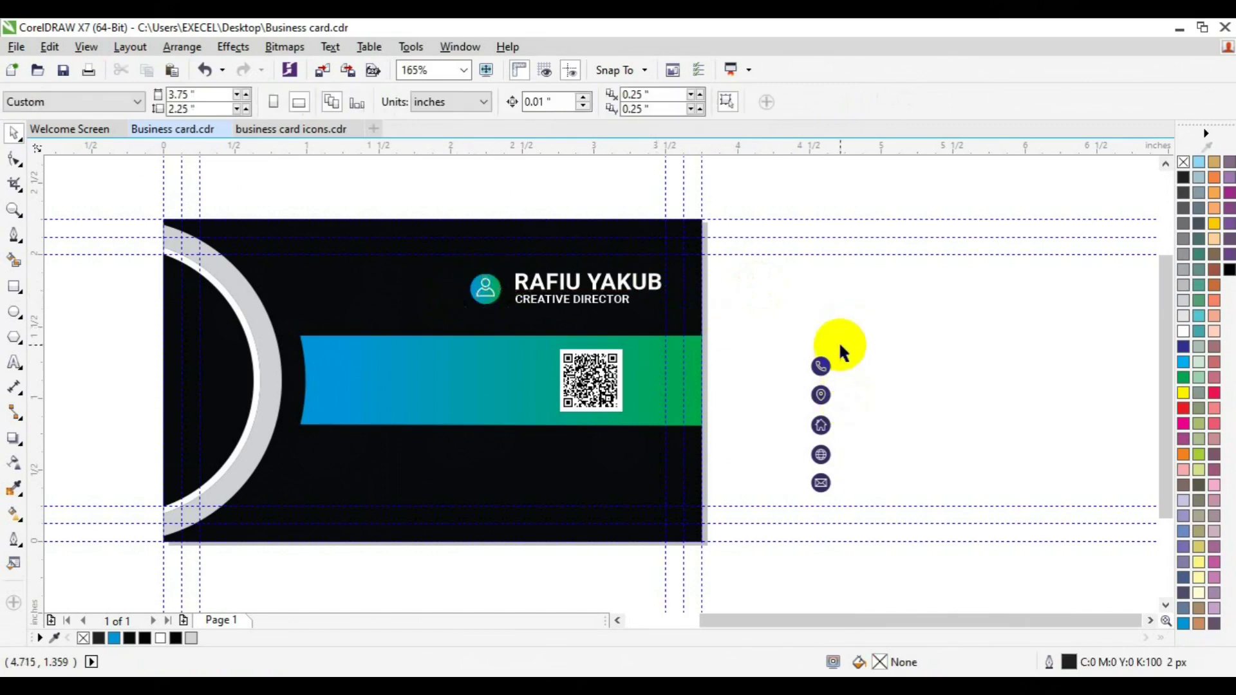
{"action": "left_click_drag", "start_coordinate": [827, 358], "coordinate": [342, 381]}
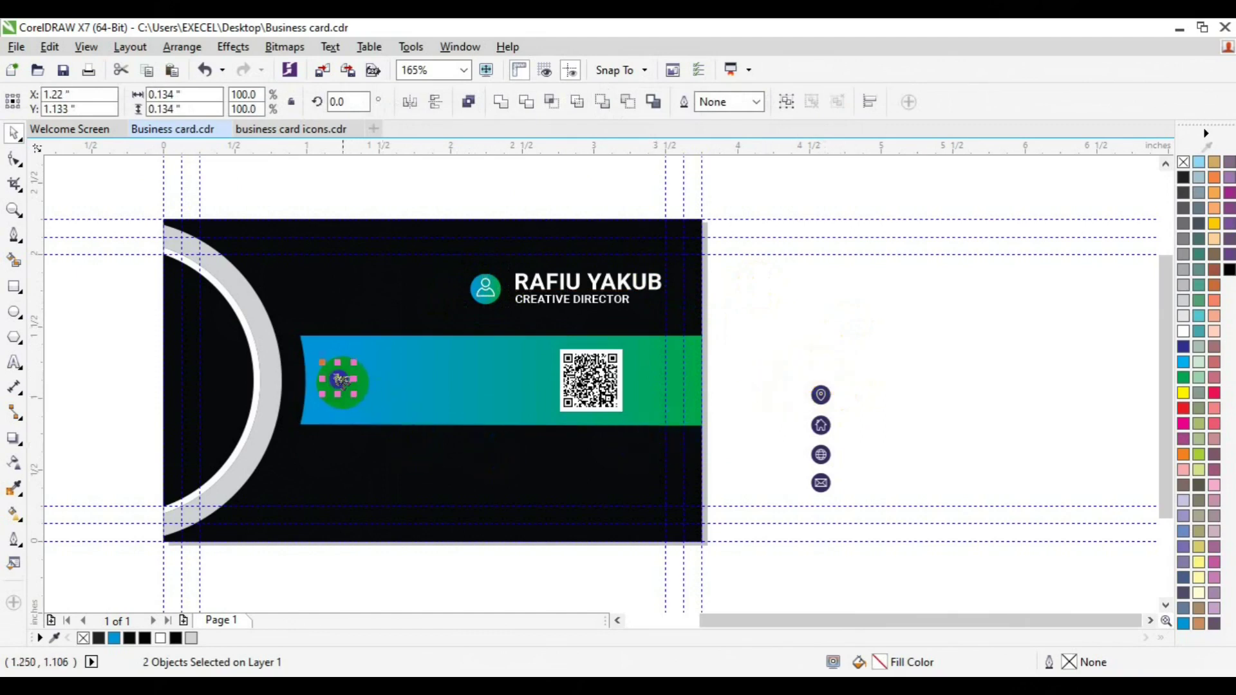
{"action": "left_click", "coordinate": [786, 101]}
{"action": "left_click", "coordinate": [413, 358]}
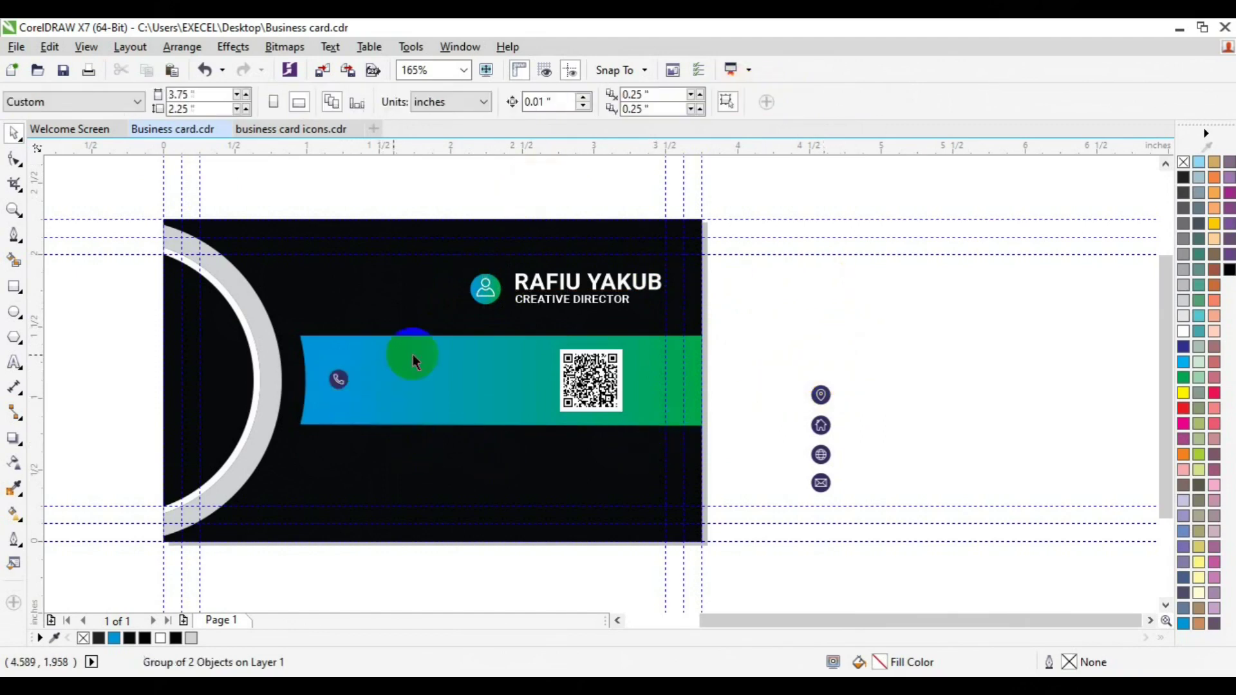
Step: Copy the CREATIVE DIRECTOR text onto the band and clear it for the phone numbers
{"action": "left_click", "coordinate": [14, 362]}
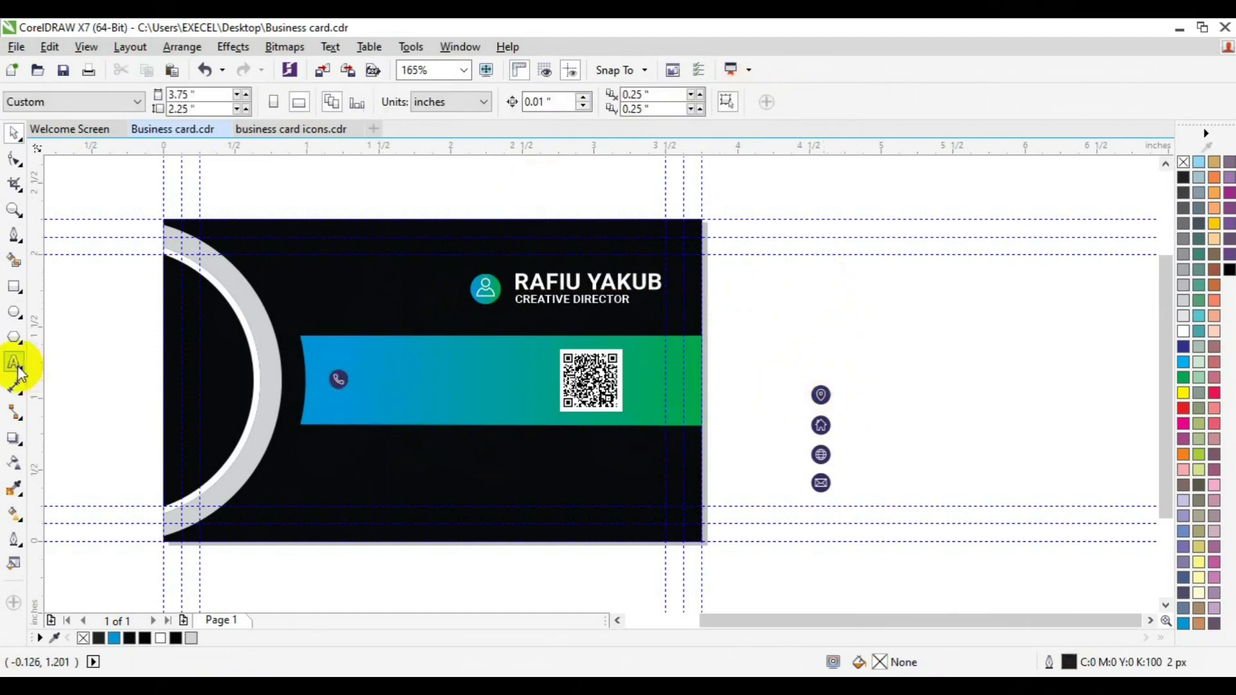
{"action": "left_click", "coordinate": [14, 132]}
{"action": "left_click", "coordinate": [582, 292]}
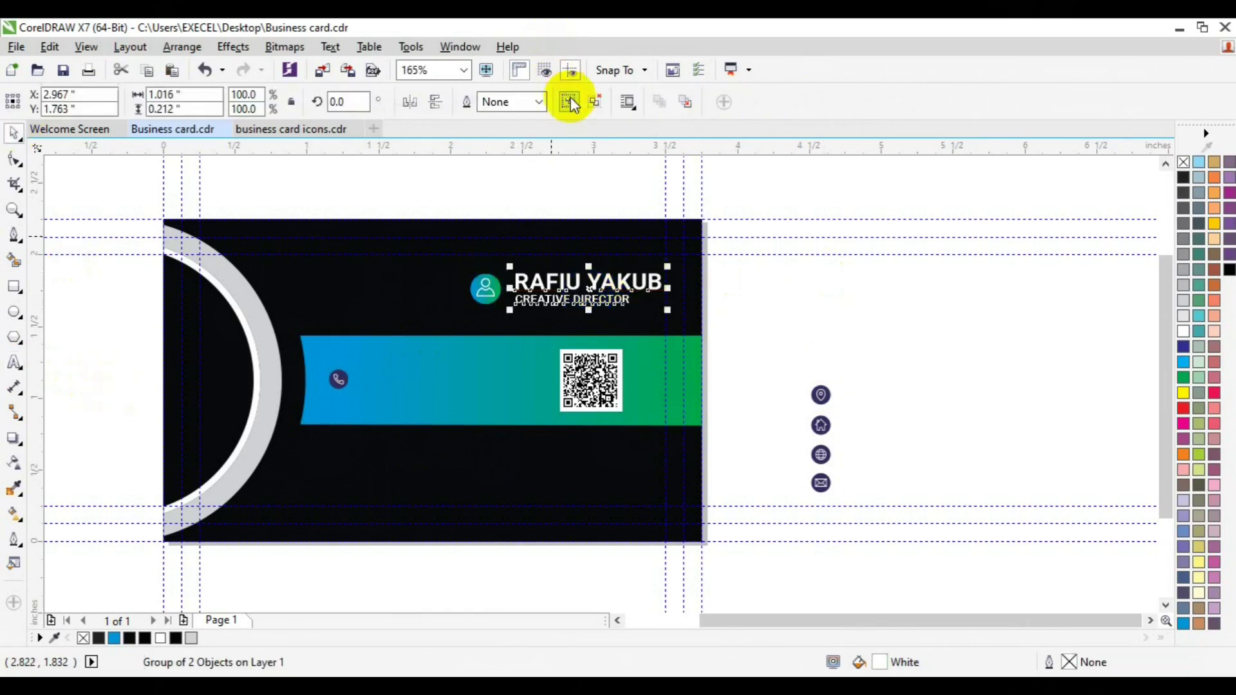
{"action": "left_click", "coordinate": [664, 311]}
{"action": "left_click_drag", "start_coordinate": [602, 311], "coordinate": [417, 378]}
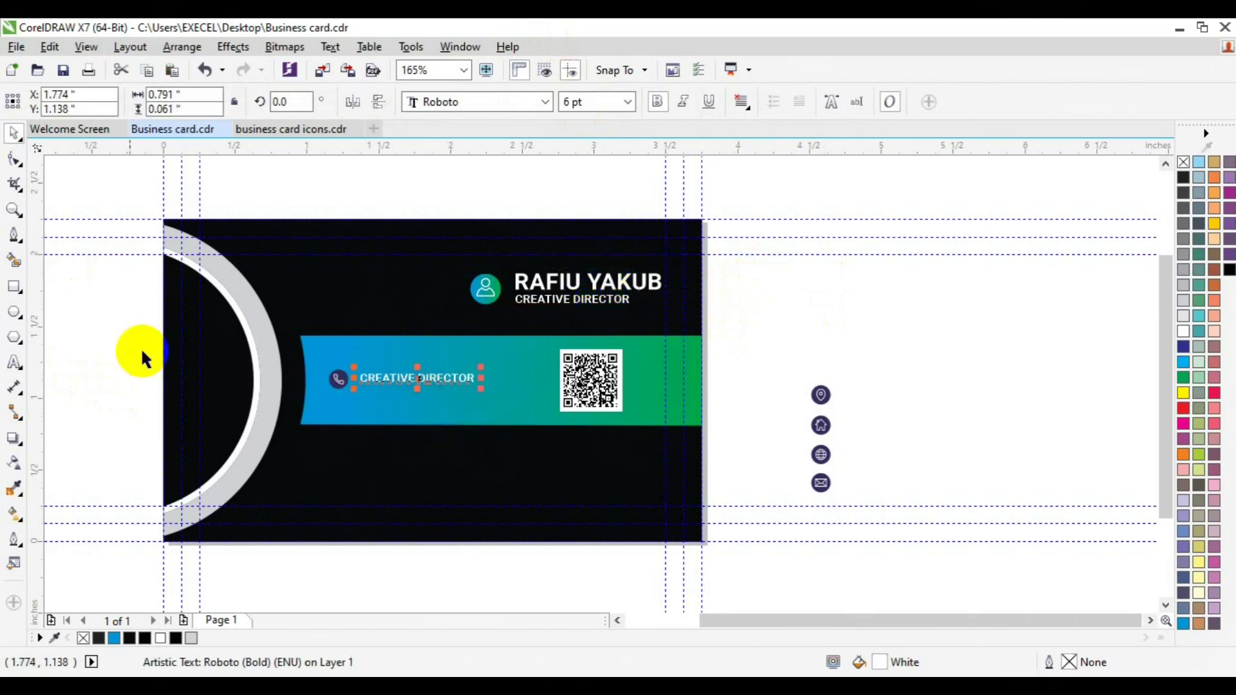
{"action": "key", "text": "ctrl+a"}
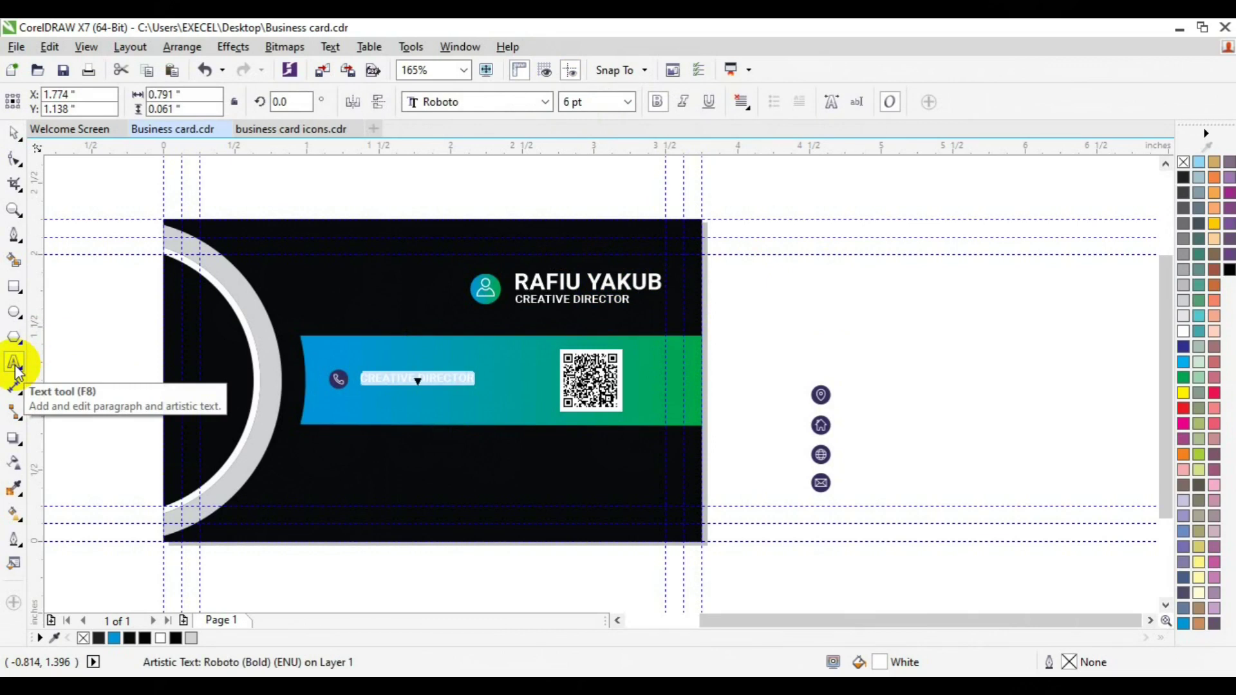
{"action": "key", "text": "Delete"}
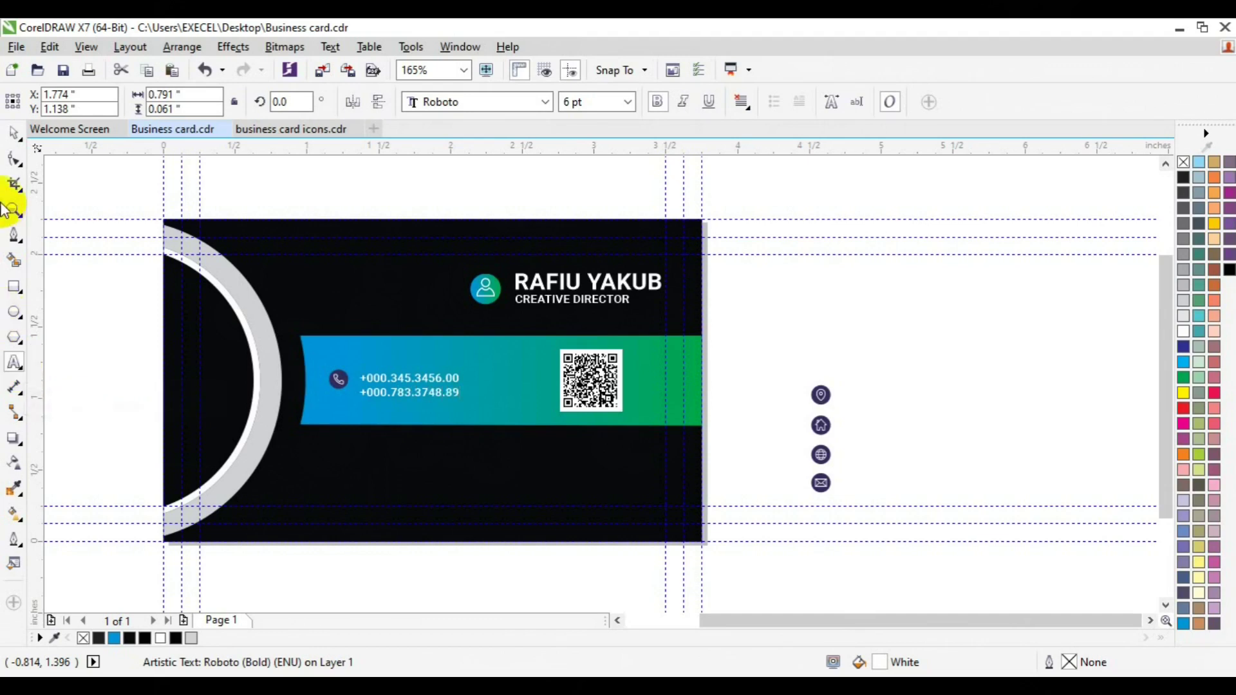
Step: Align the two phone-number lines with the phone icon, undoing the unwanted centring
{"action": "left_click", "coordinate": [319, 380]}
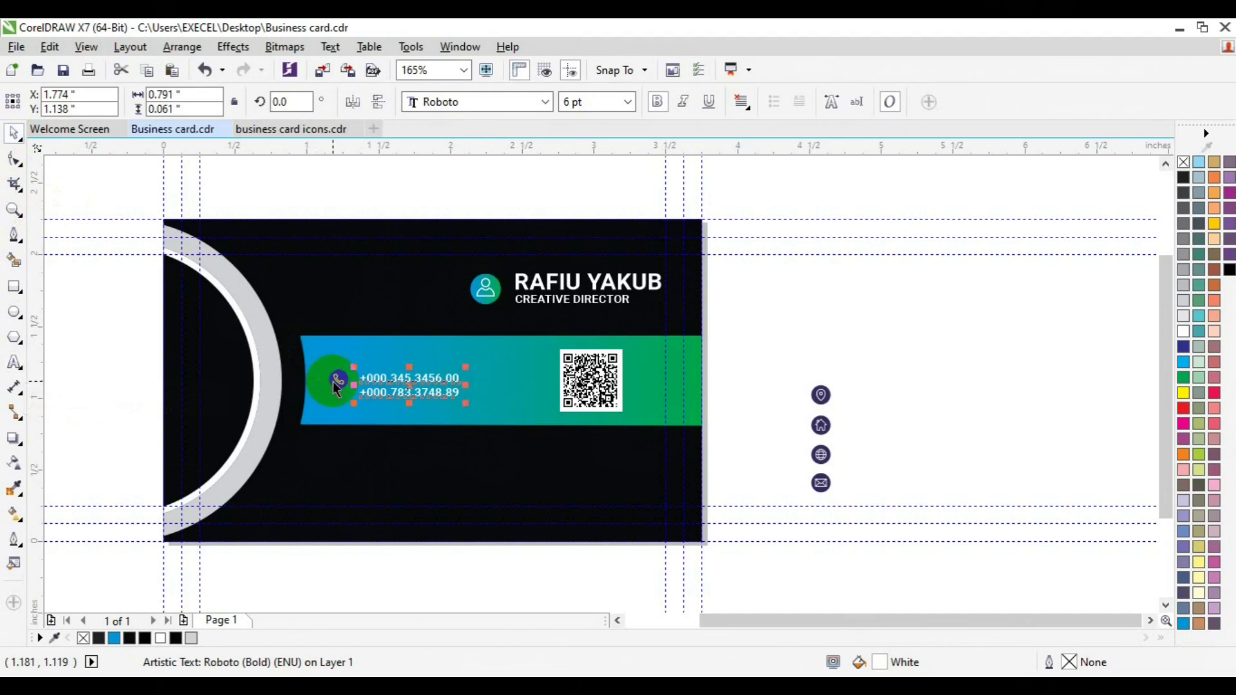
{"action": "left_click", "coordinate": [318, 379], "text": "shift"}
{"action": "key", "text": "c"}
{"action": "key", "text": "ctrl+z"}
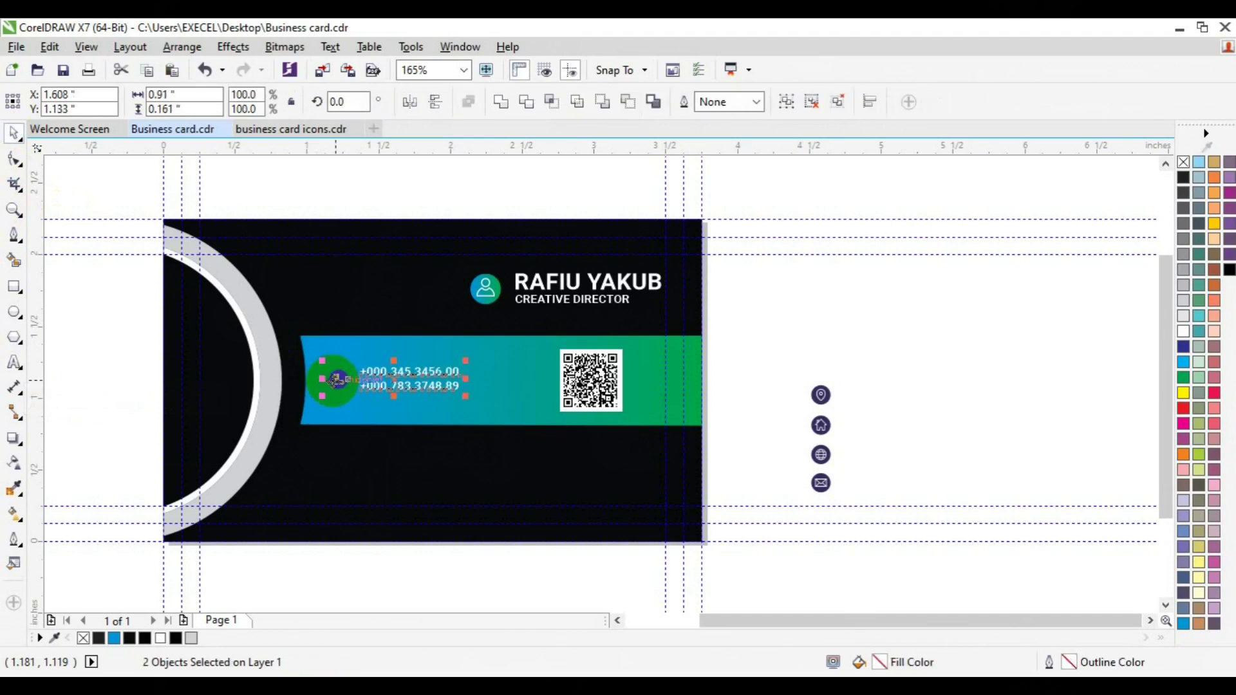
{"action": "left_click_drag", "start_coordinate": [334, 380], "coordinate": [496, 417]}
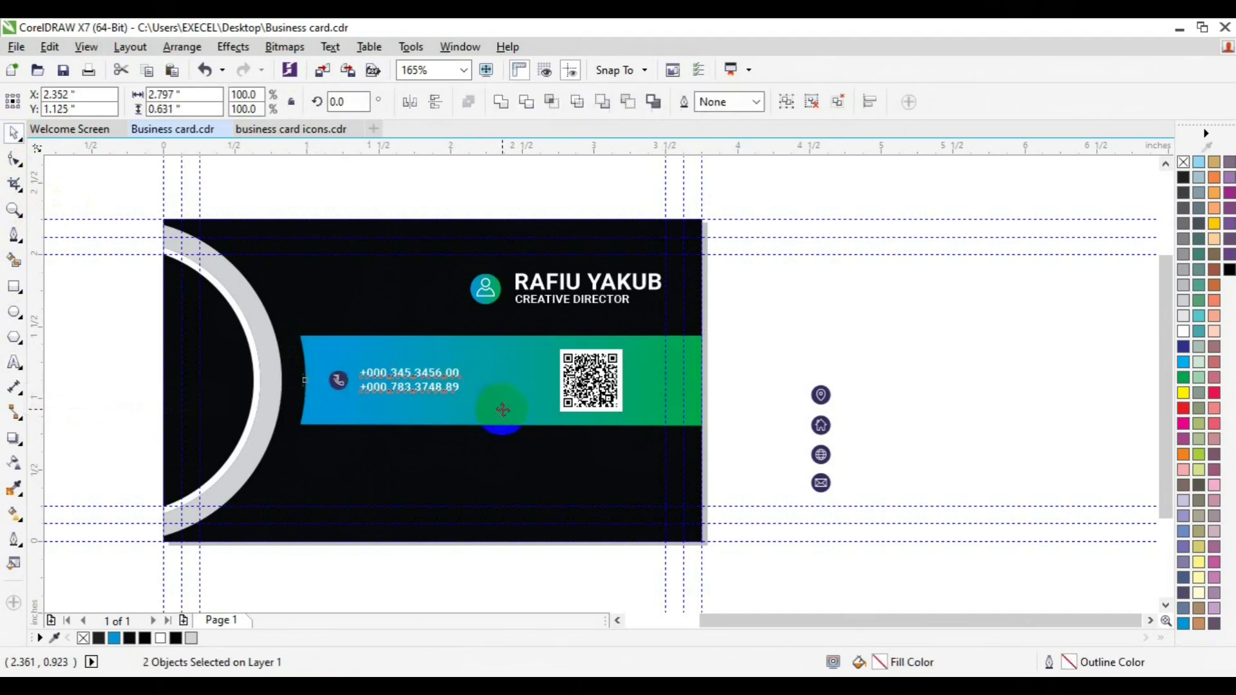
{"action": "left_click", "coordinate": [881, 327]}
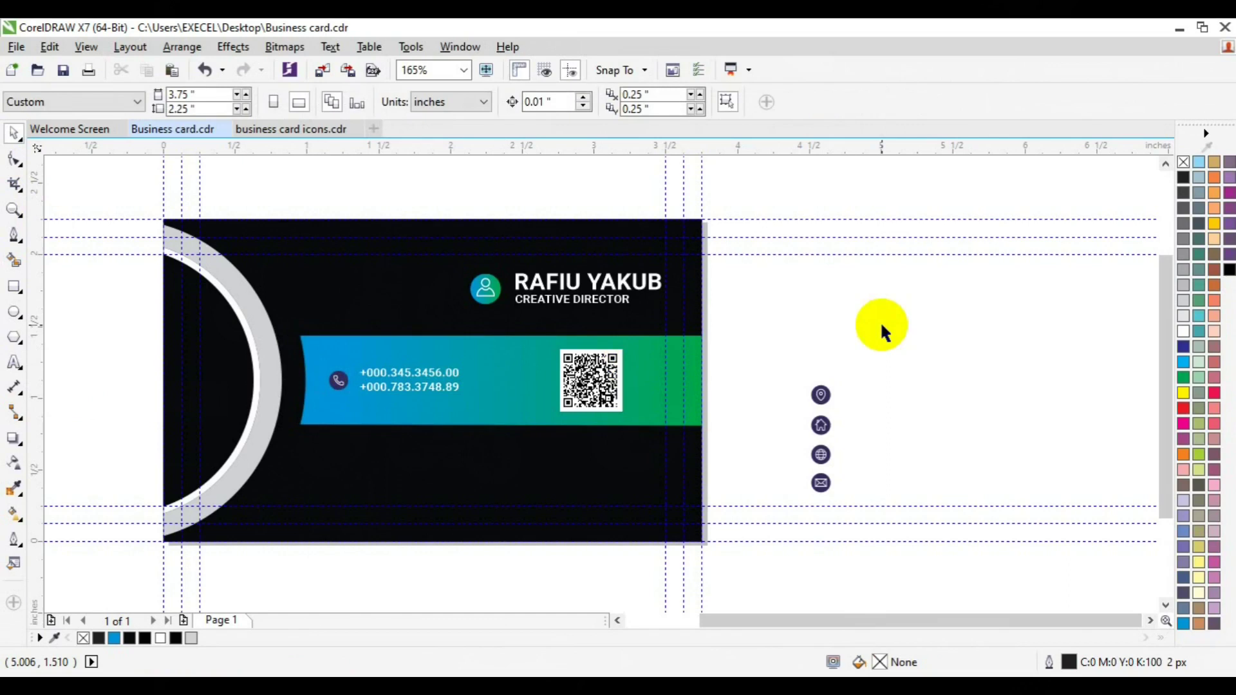
Step: Place the location pin below the band, copy the band's gradient onto it, and group its parts
{"action": "left_click_drag", "start_coordinate": [870, 353], "coordinate": [474, 472]}
{"action": "left_click", "coordinate": [684, 436]}
{"action": "left_click", "coordinate": [474, 474]}
{"action": "left_click", "coordinate": [14, 514]}
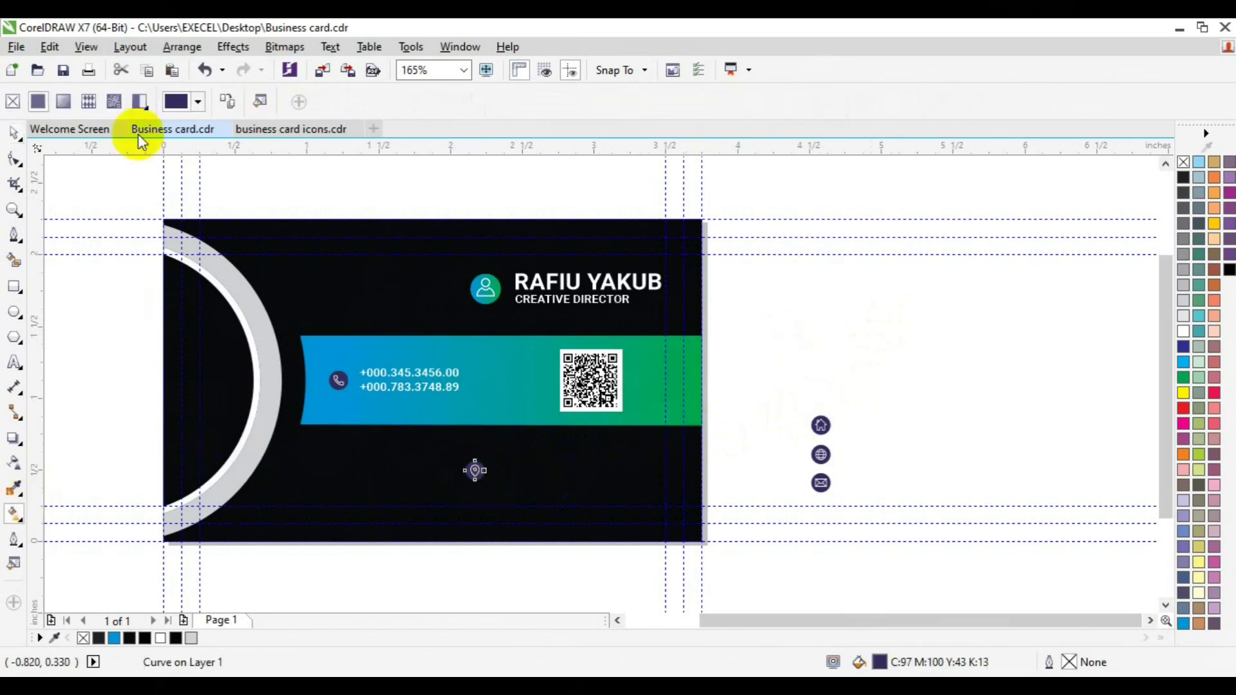
{"action": "left_click", "coordinate": [228, 102]}
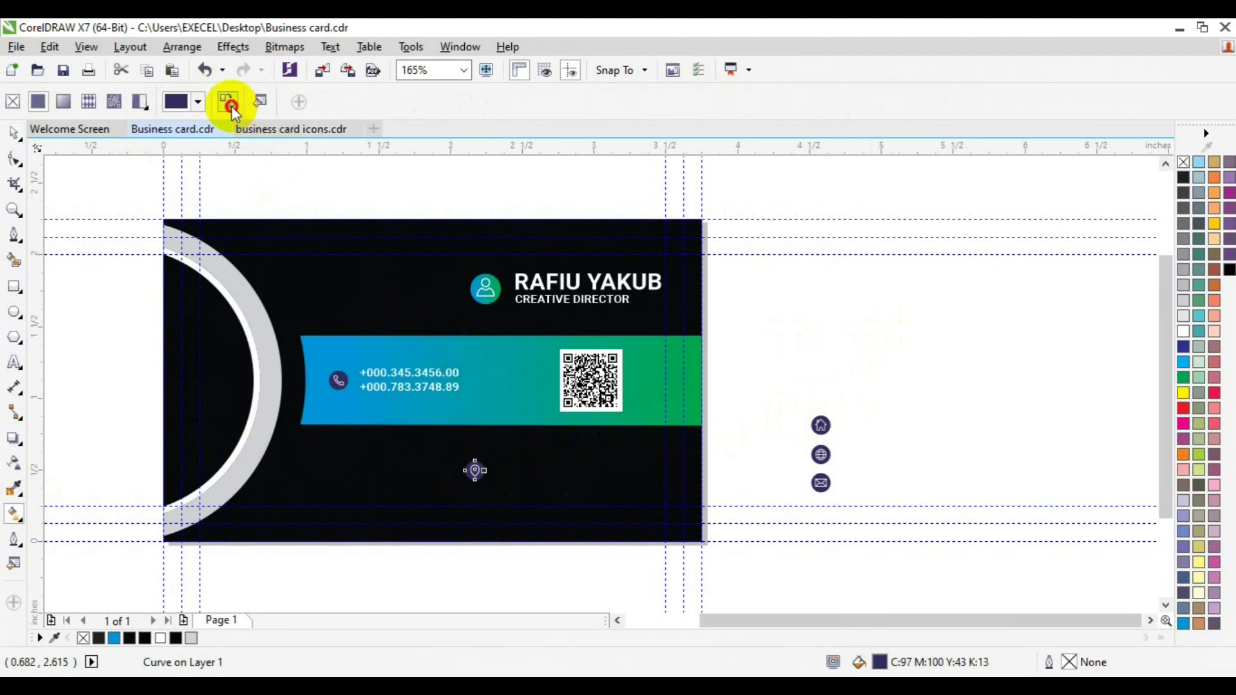
{"action": "left_click", "coordinate": [499, 366]}
{"action": "key", "text": "space"}
{"action": "left_click", "coordinate": [629, 475]}
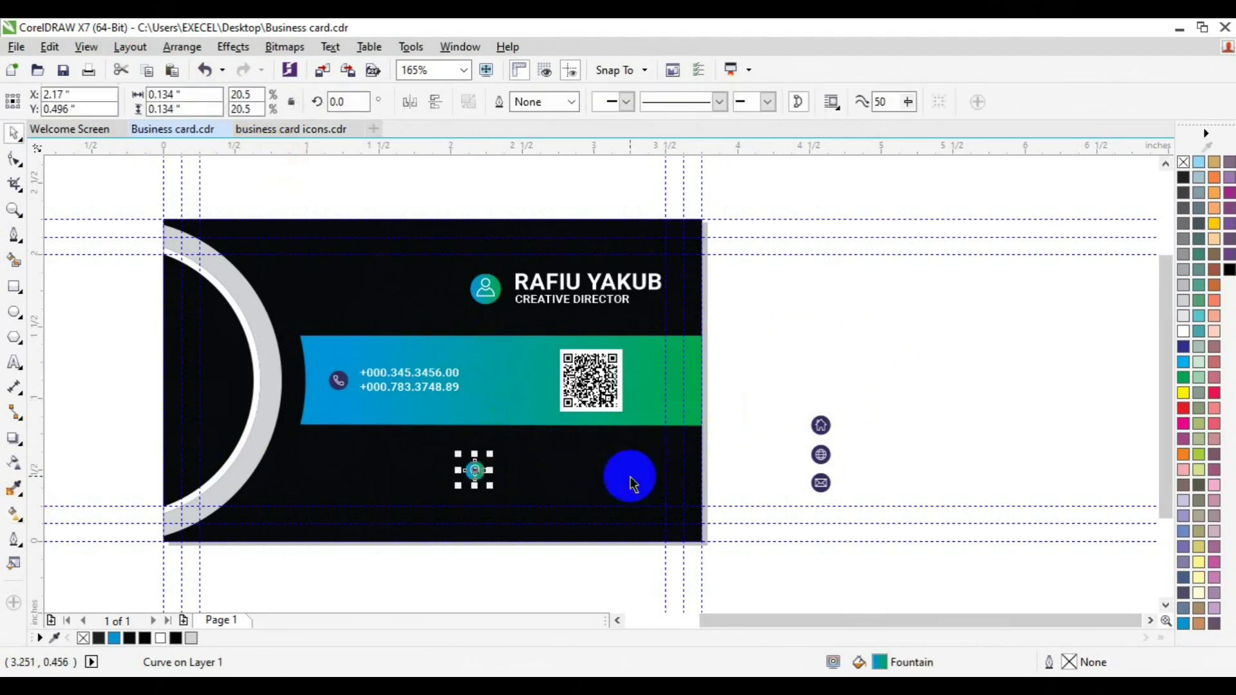
{"action": "left_click_drag", "start_coordinate": [575, 574], "coordinate": [437, 441]}
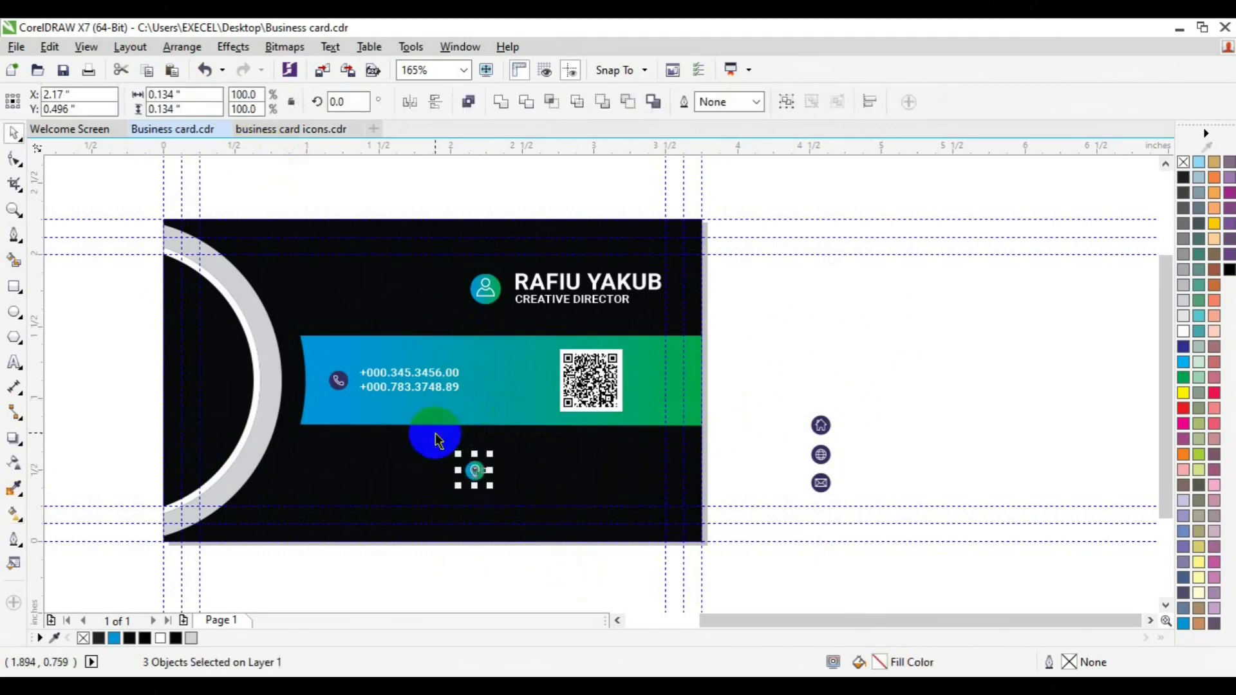
{"action": "key", "text": "ctrl+g"}
{"action": "left_click", "coordinate": [579, 502]}
Step: Duplicate the phone-number text beside the pin and start retyping it as the address '888…'
{"action": "left_click", "coordinate": [414, 393]}
{"action": "left_click", "coordinate": [411, 383]}
{"action": "key", "text": "ctrl+u"}
{"action": "left_click", "coordinate": [403, 390]}
{"action": "key", "text": "ctrl+d"}
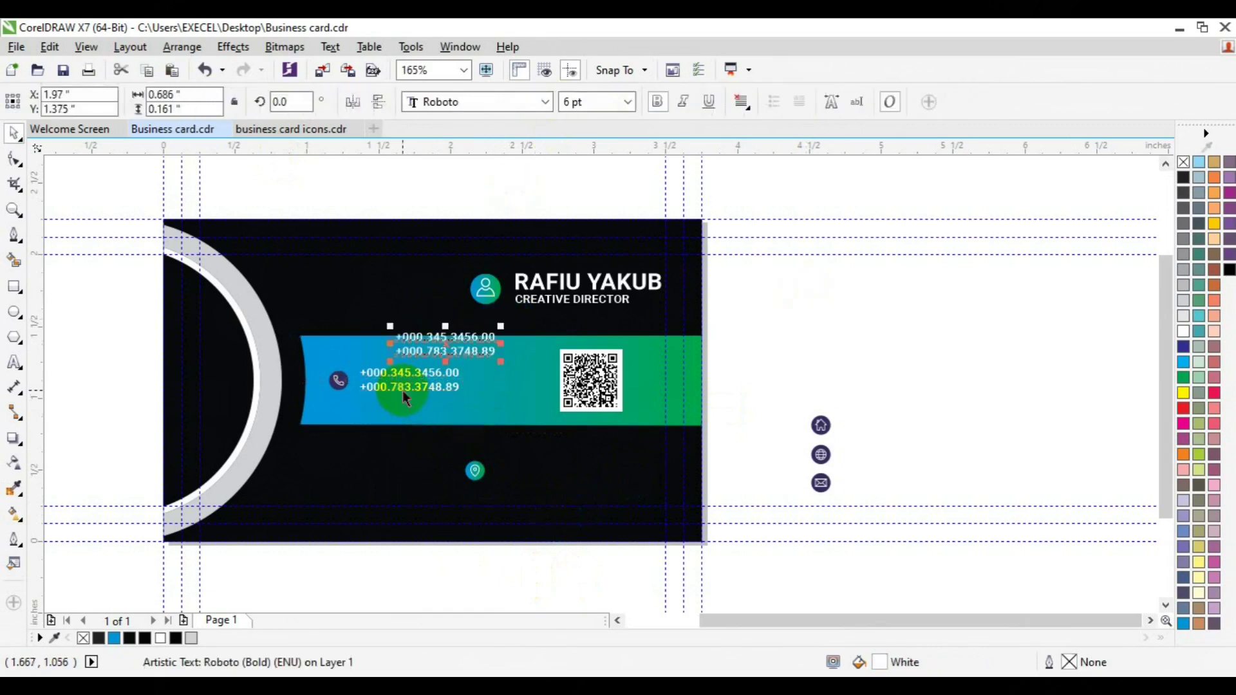
{"action": "left_click_drag", "start_coordinate": [446, 345], "coordinate": [537, 473]}
{"action": "left_click", "coordinate": [15, 363]}
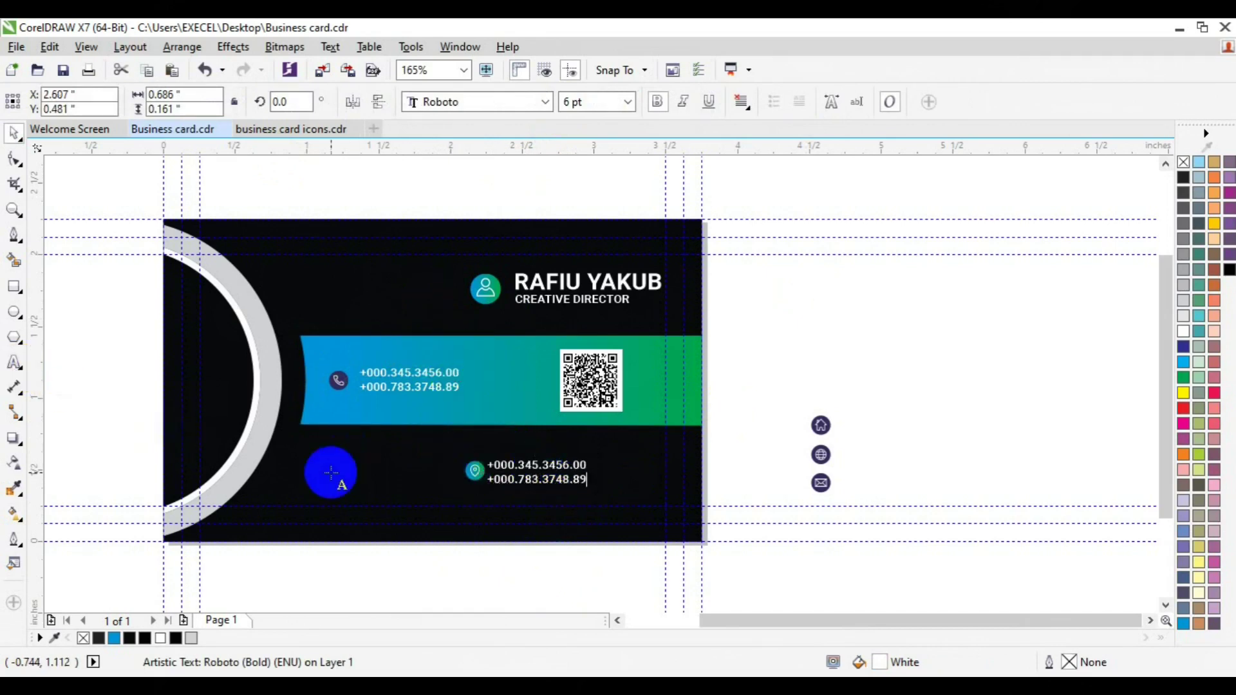
{"action": "key", "text": "ctrl+a"}
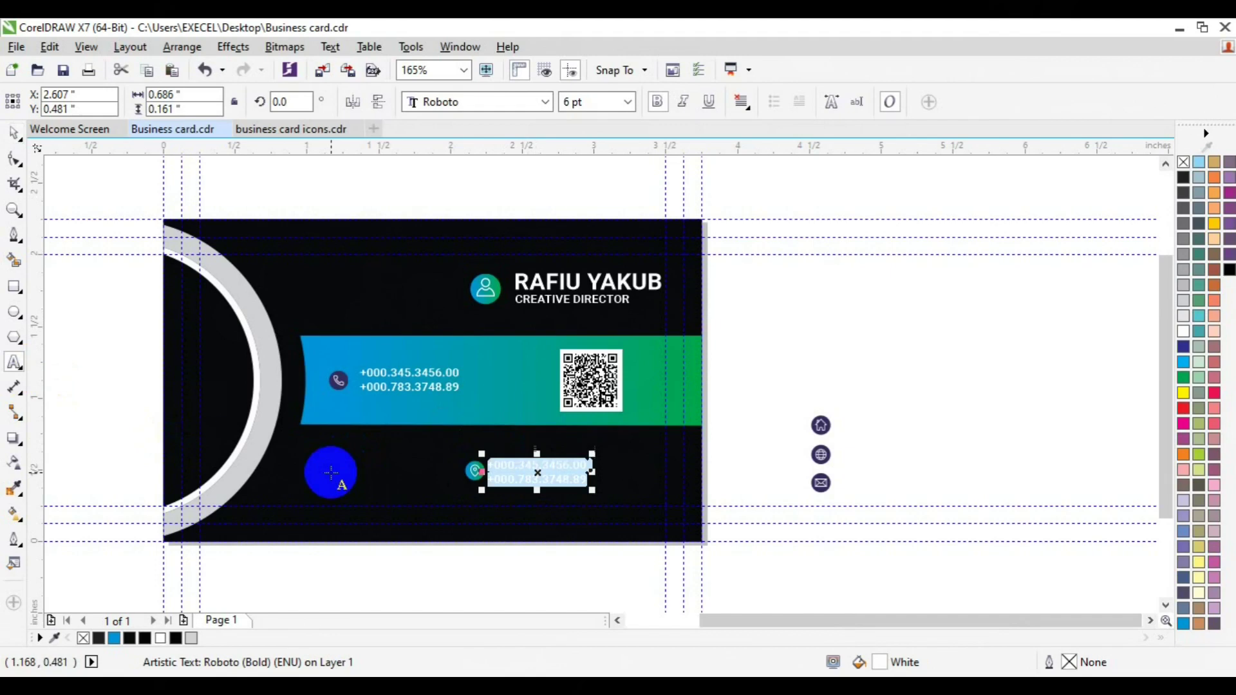
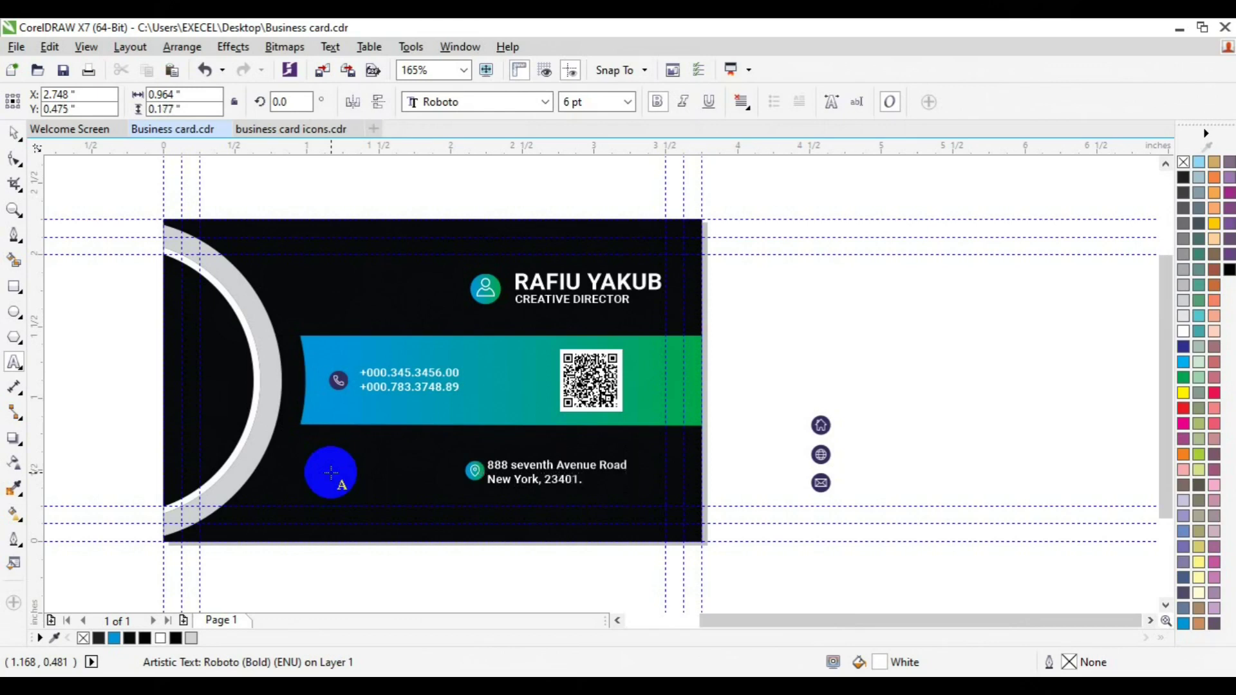
Step: Position the address text just right of the location pin
{"action": "left_click", "coordinate": [13, 133]}
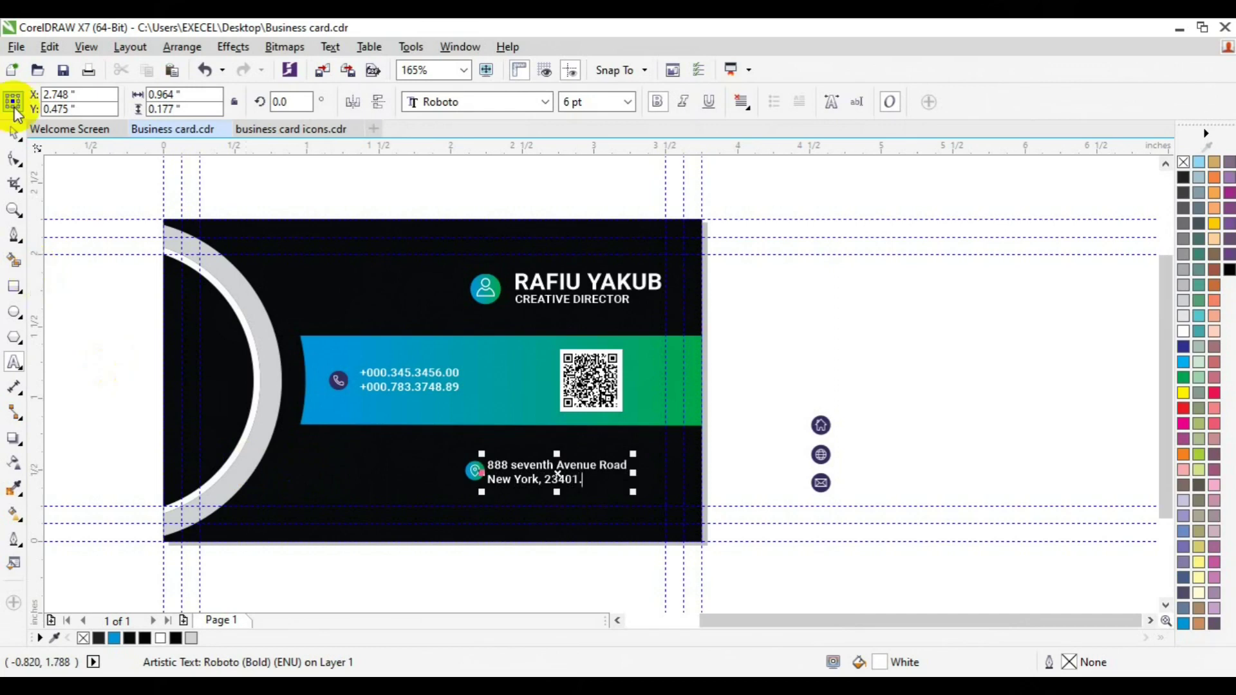
{"action": "left_click", "coordinate": [469, 474], "text": "shift"}
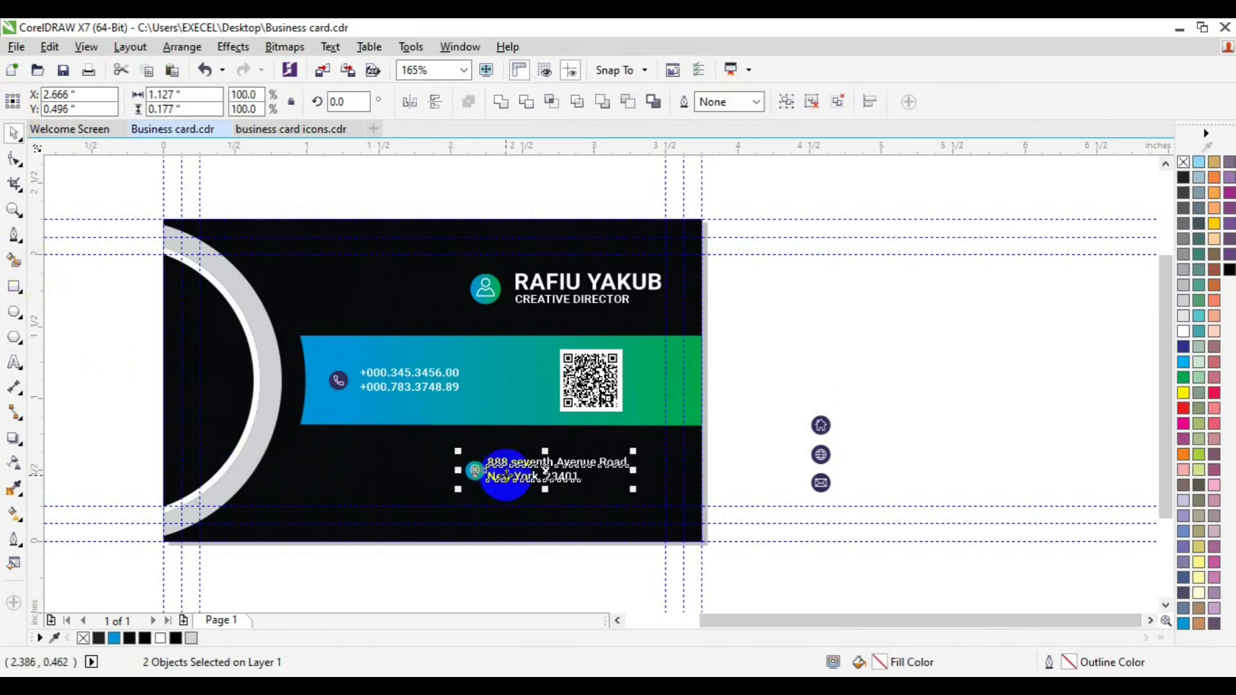
{"action": "left_click", "coordinate": [800, 475]}
{"action": "left_click", "coordinate": [560, 474]}
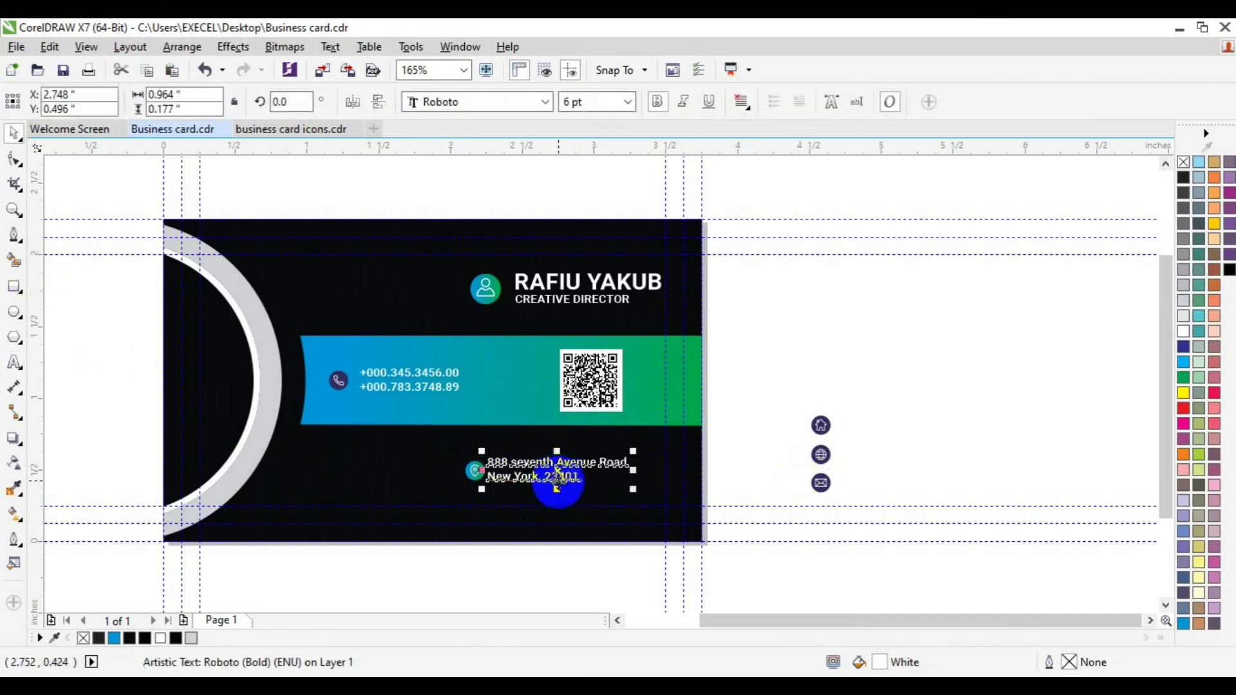
{"action": "left_click_drag", "start_coordinate": [559, 482], "coordinate": [575, 482]}
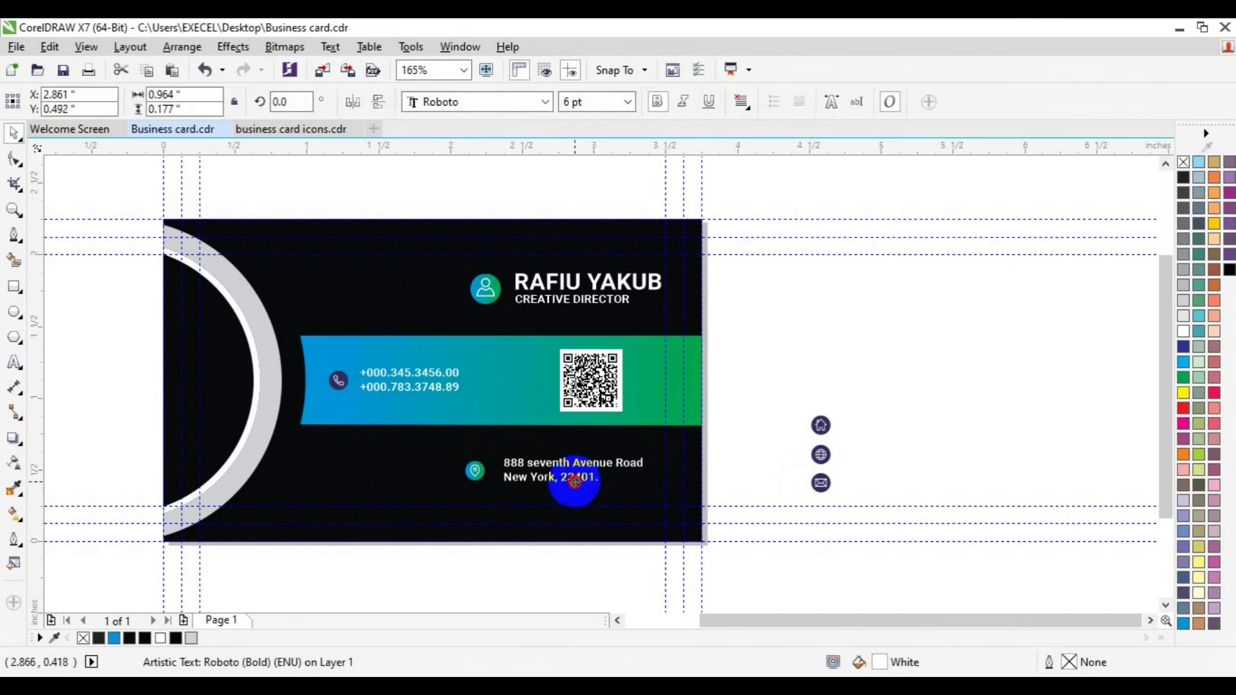
{"action": "mouse_move", "coordinate": [486, 475]}
{"action": "left_mouse_down"}
{"action": "mouse_move", "coordinate": [479, 484]}
{"action": "mouse_move", "coordinate": [475, 471]}
{"action": "left_mouse_up"}
{"action": "left_click", "coordinate": [475, 470], "text": "shift"}
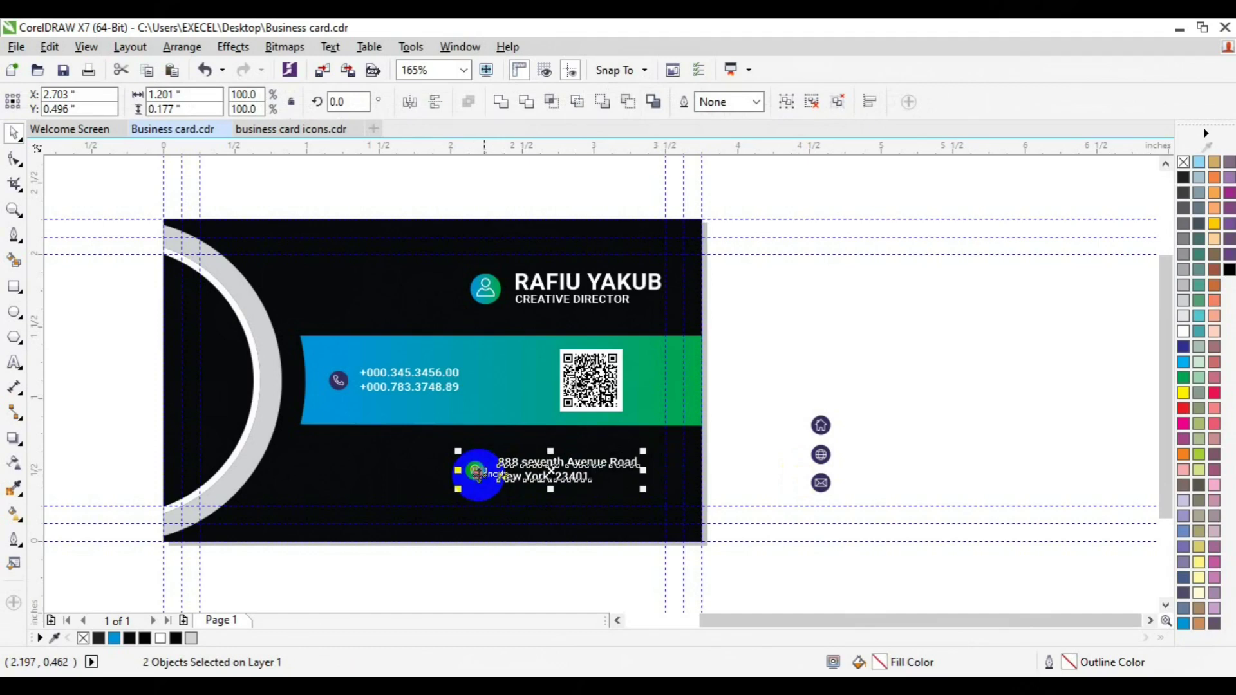
{"action": "left_click", "coordinate": [811, 312]}
Step: Group the name and job title and left-align them with the address text
{"action": "left_click", "coordinate": [570, 285]}
{"action": "left_click", "coordinate": [573, 281], "text": "alt+shift"}
{"action": "left_click", "coordinate": [572, 300]}
{"action": "left_click", "coordinate": [572, 300], "text": "shift"}
{"action": "key", "text": "ctrl+g"}
{"action": "left_click", "coordinate": [534, 462], "text": "shift"}
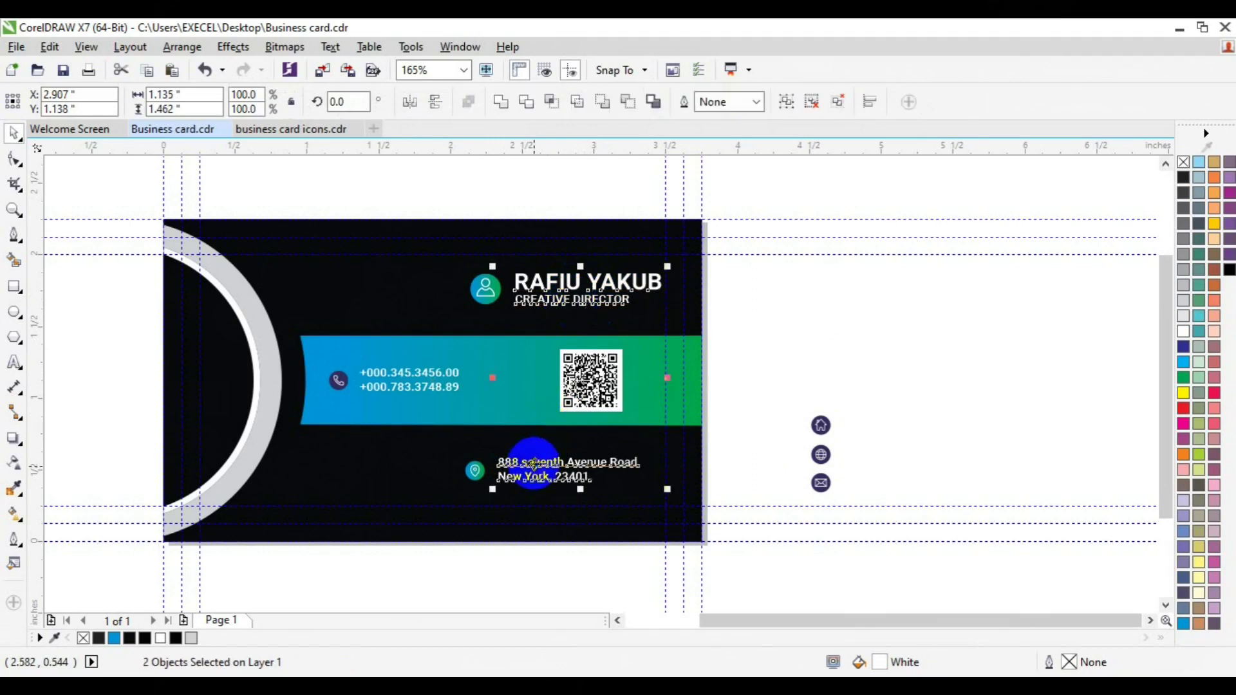
{"action": "key", "text": "l"}
{"action": "key", "text": "Right"}
{"action": "key", "text": "Right"}
{"action": "key", "text": "Right"}
{"action": "key", "text": "Right"}
{"action": "key", "text": "Right"}
{"action": "key", "text": "Right"}
{"action": "key", "text": "Right"}
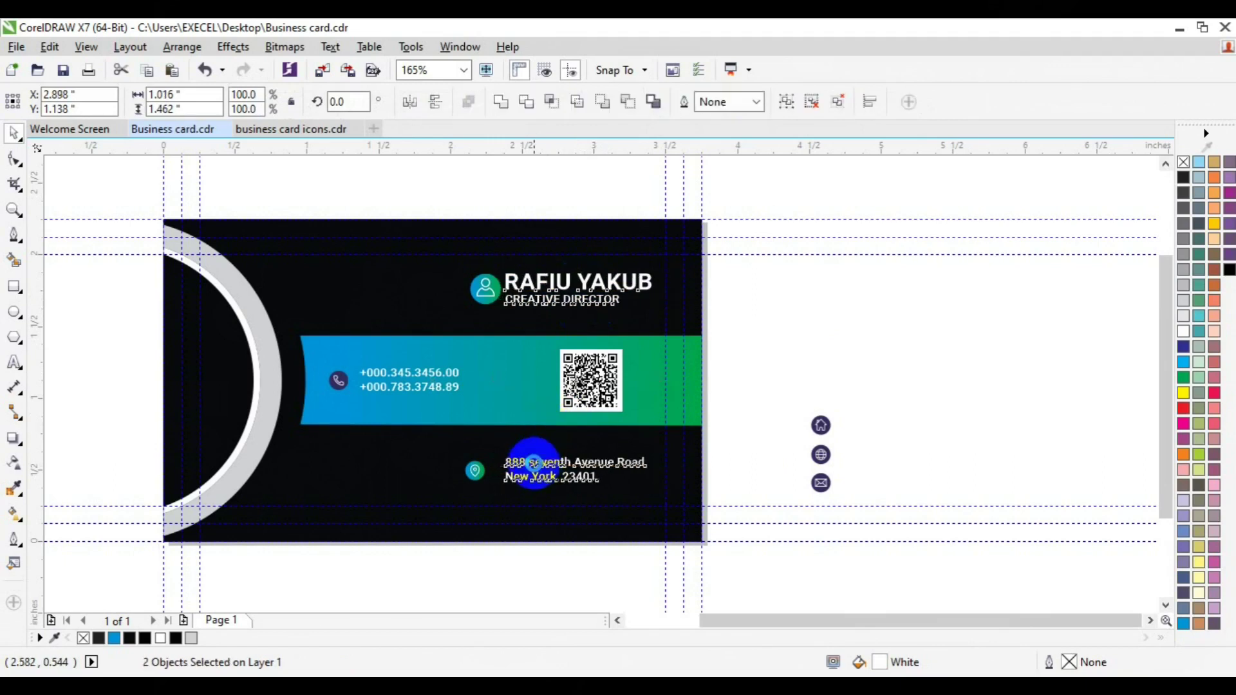
Step: Group the pin with the address, left-align it to the person icon, and place the globe at lower left
{"action": "left_click", "coordinate": [475, 470]}
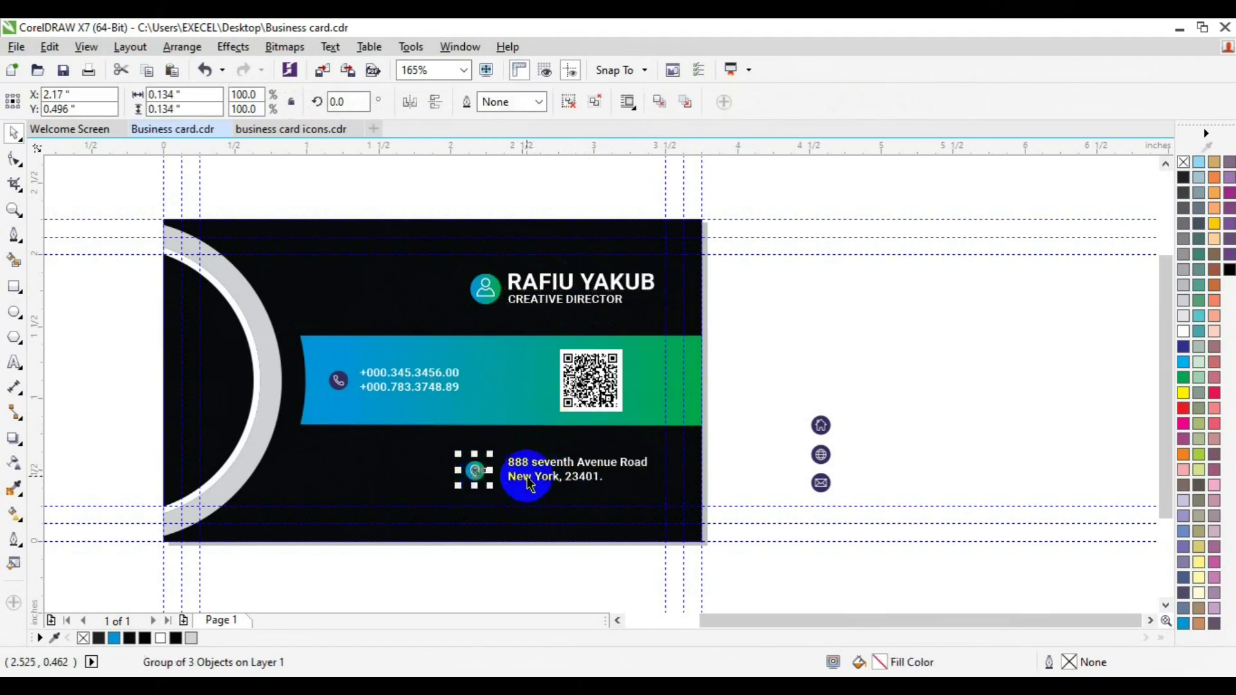
{"action": "left_click", "coordinate": [527, 477], "text": "shift"}
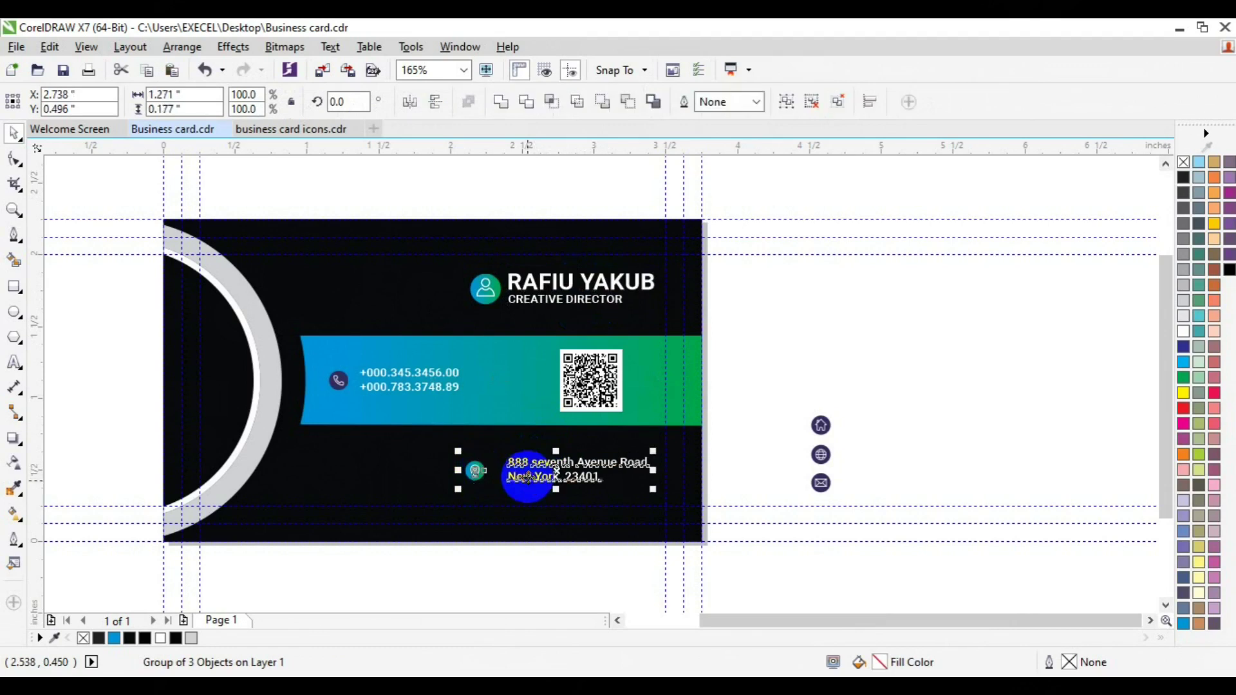
{"action": "left_click", "coordinate": [760, 454]}
{"action": "left_click_drag", "start_coordinate": [466, 482], "coordinate": [473, 481]}
{"action": "left_click", "coordinate": [539, 476], "text": "shift"}
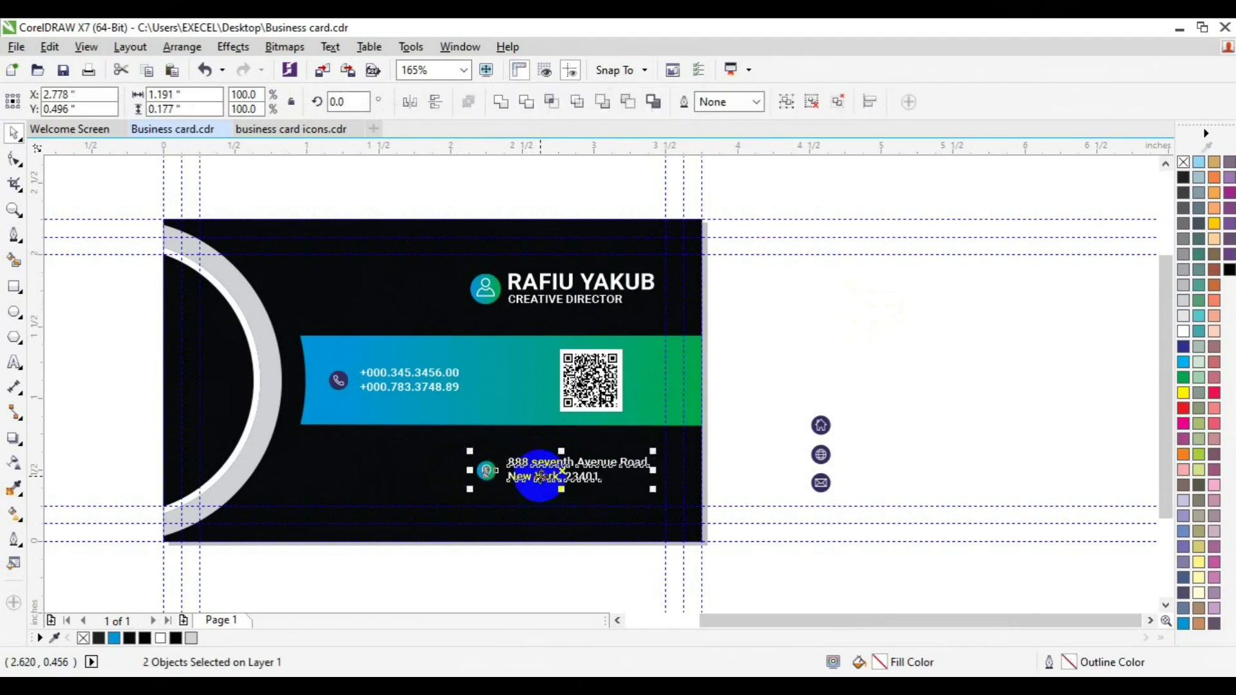
{"action": "key", "text": "ctrl+g"}
{"action": "left_click", "coordinate": [475, 292], "text": "shift"}
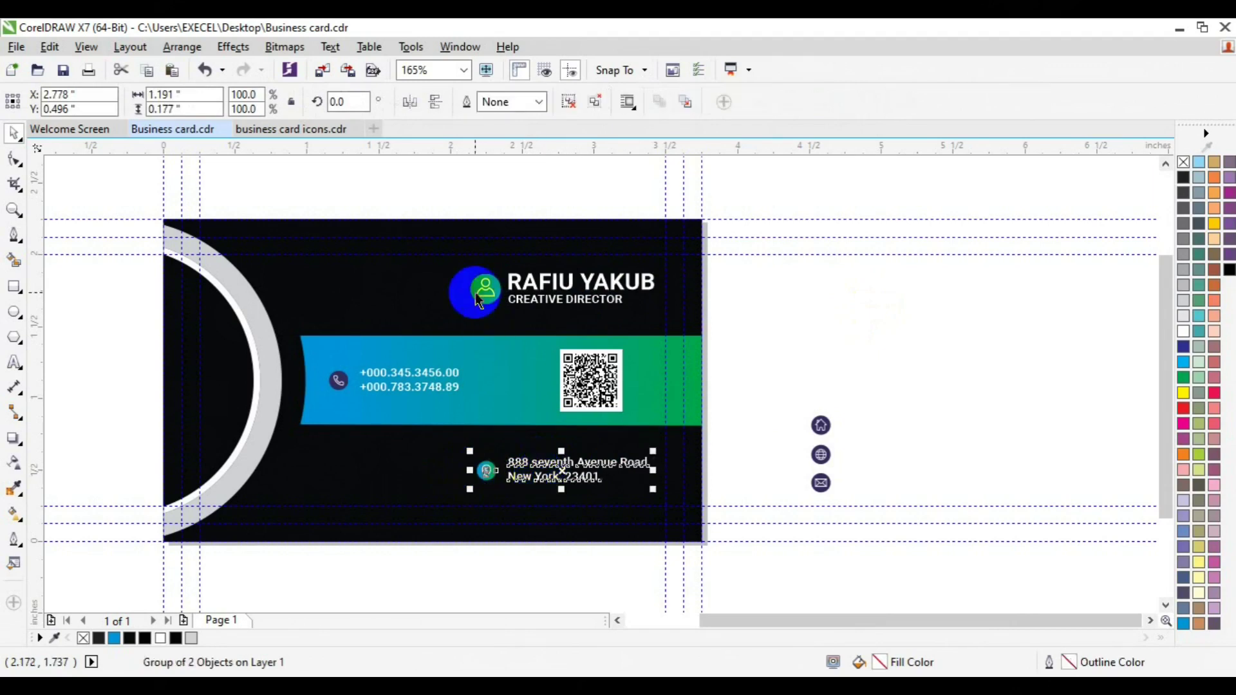
{"action": "key", "text": "l"}
{"action": "left_click", "coordinate": [819, 339]}
{"action": "left_click", "coordinate": [549, 472]}
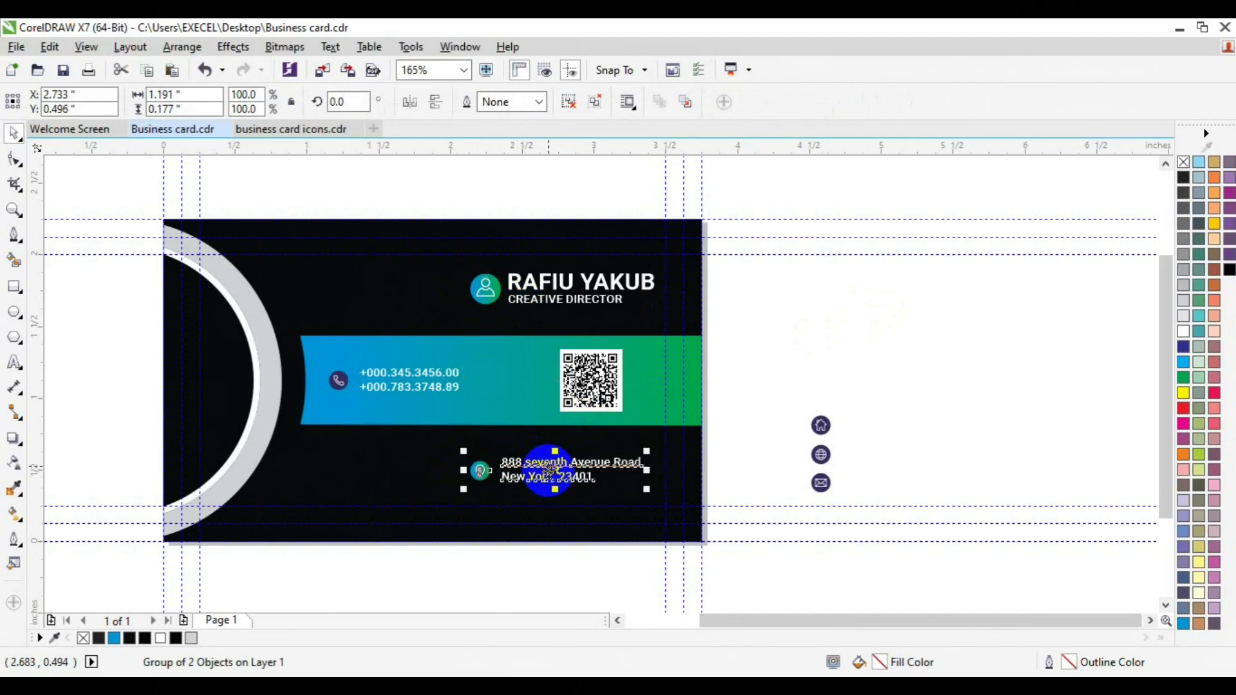
{"action": "left_click_drag", "start_coordinate": [838, 434], "coordinate": [327, 470]}
Step: Give the globe icon the banner's blue-green gradient and group its two parts
{"action": "left_click", "coordinate": [120, 429]}
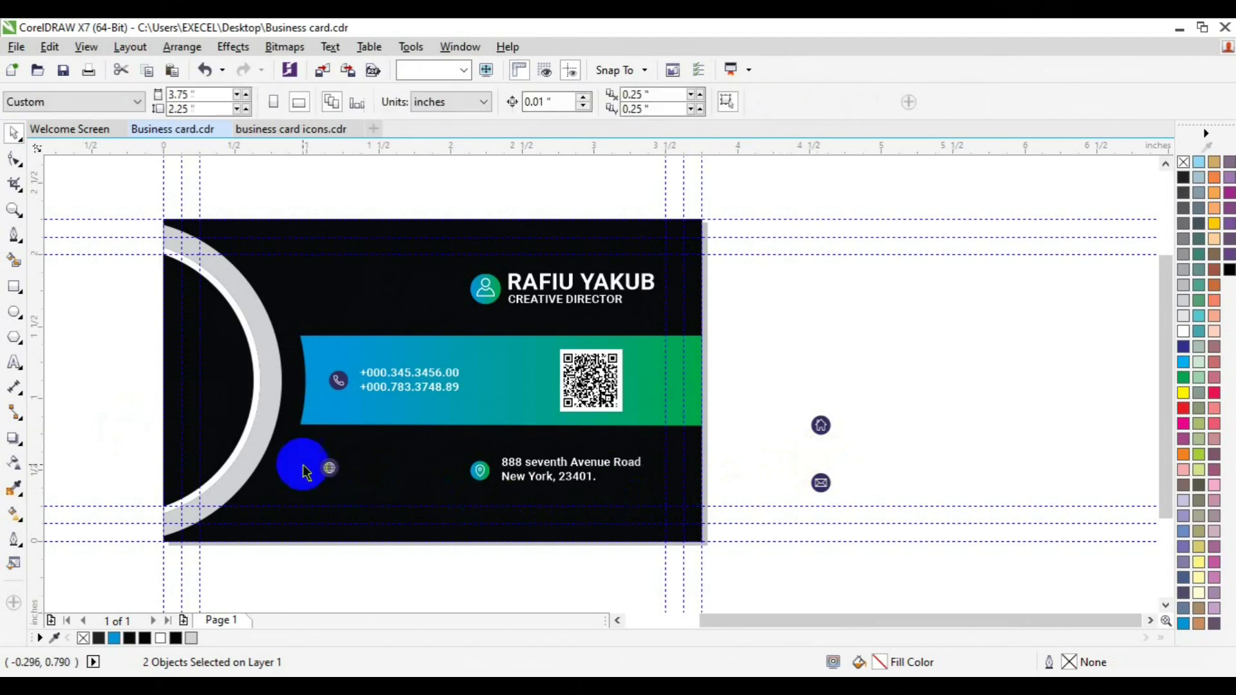
{"action": "left_click", "coordinate": [323, 475]}
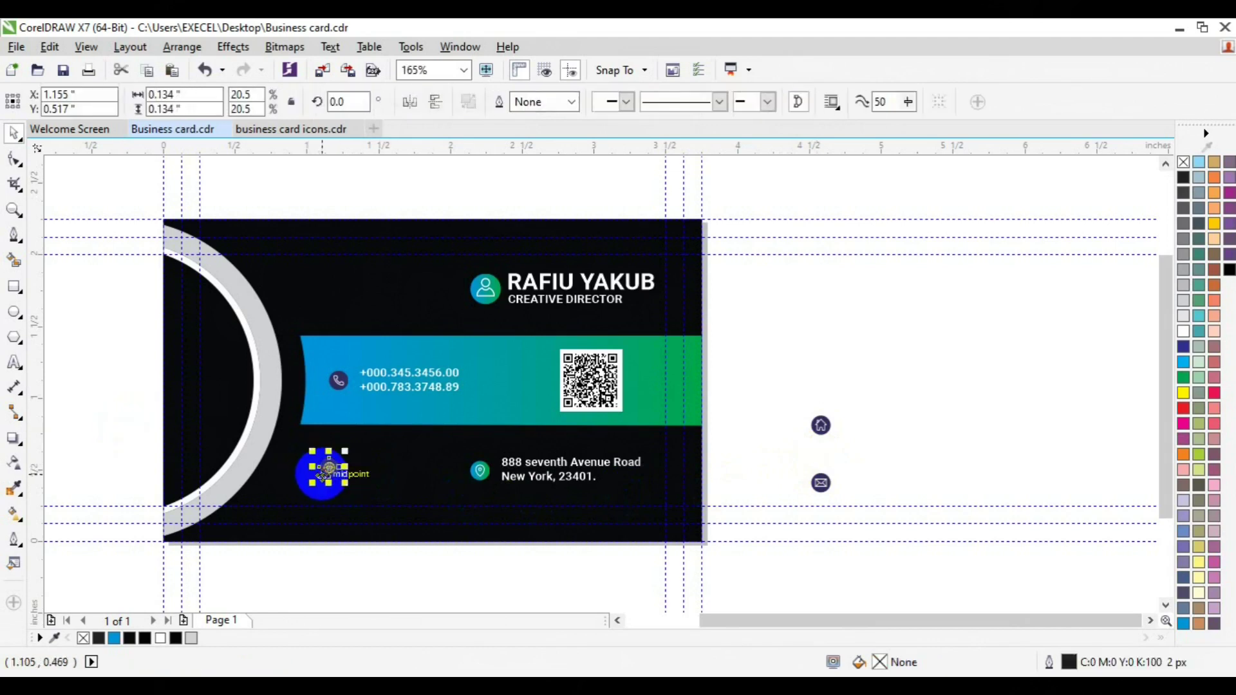
{"action": "left_click", "coordinate": [15, 514]}
{"action": "left_click", "coordinate": [227, 101]}
{"action": "left_click", "coordinate": [515, 395]}
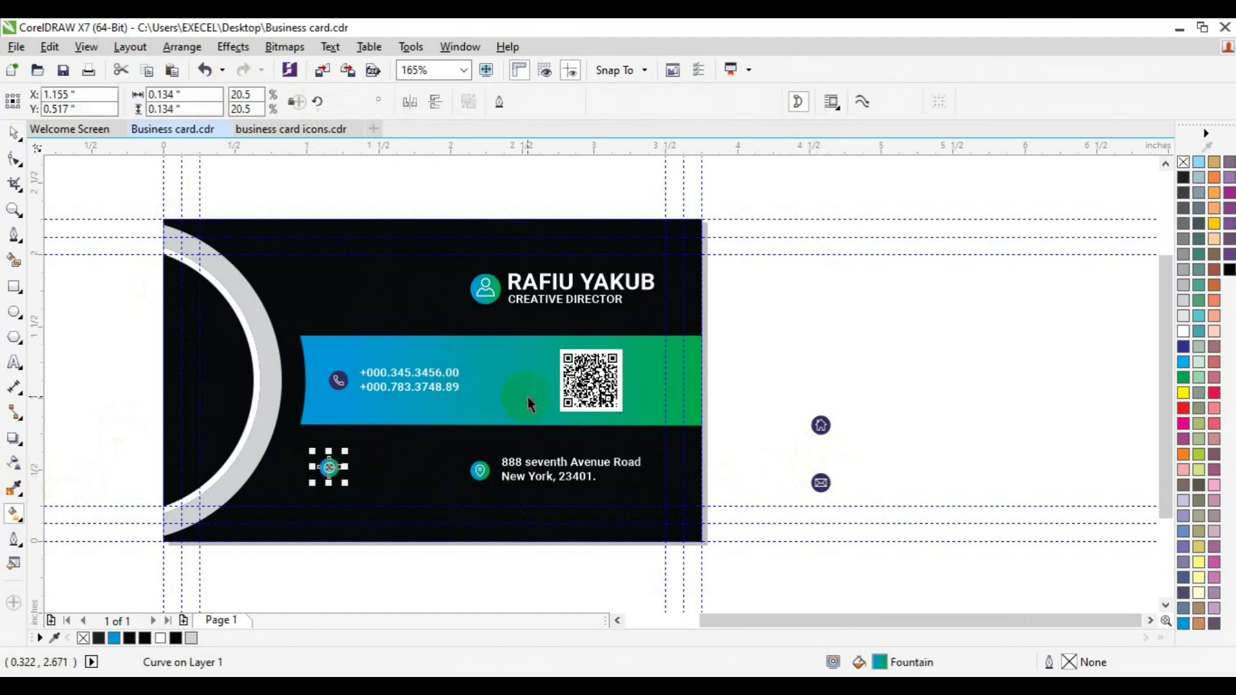
{"action": "left_click_drag", "start_coordinate": [365, 570], "coordinate": [299, 439]}
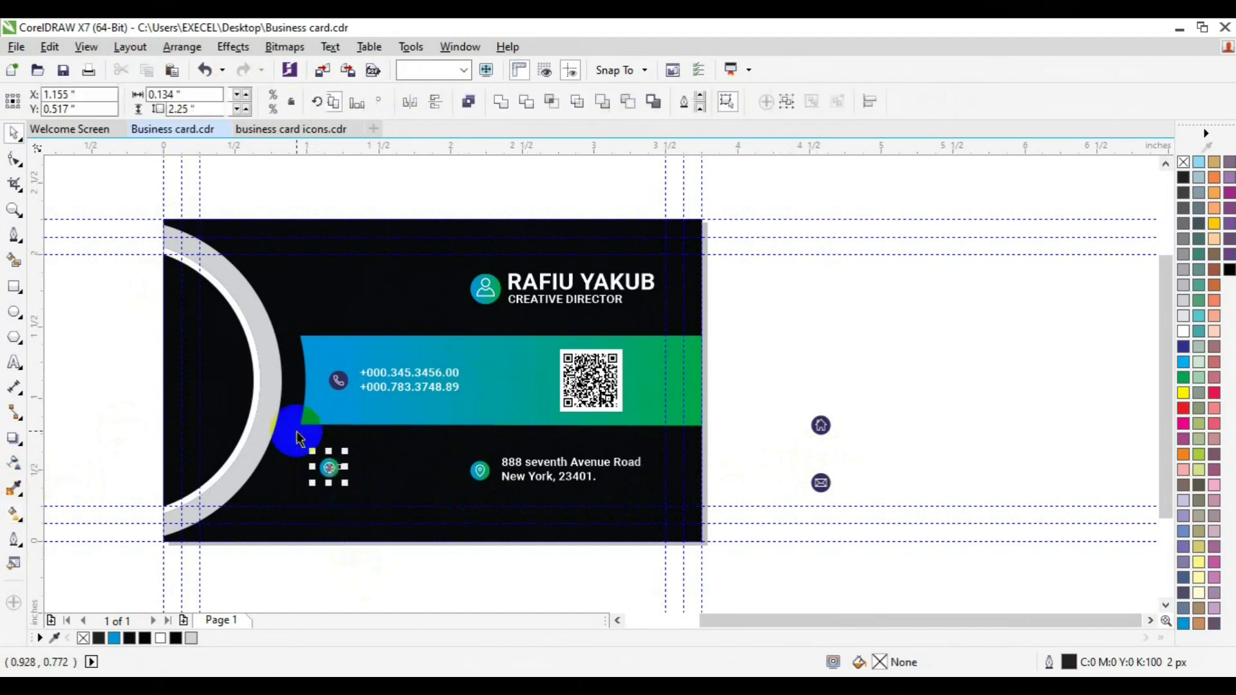
{"action": "key", "text": "ctrl+g"}
Step: Duplicate the address text beside the globe and start retyping it with the e-mail 'info@'
{"action": "left_click", "coordinate": [537, 478]}
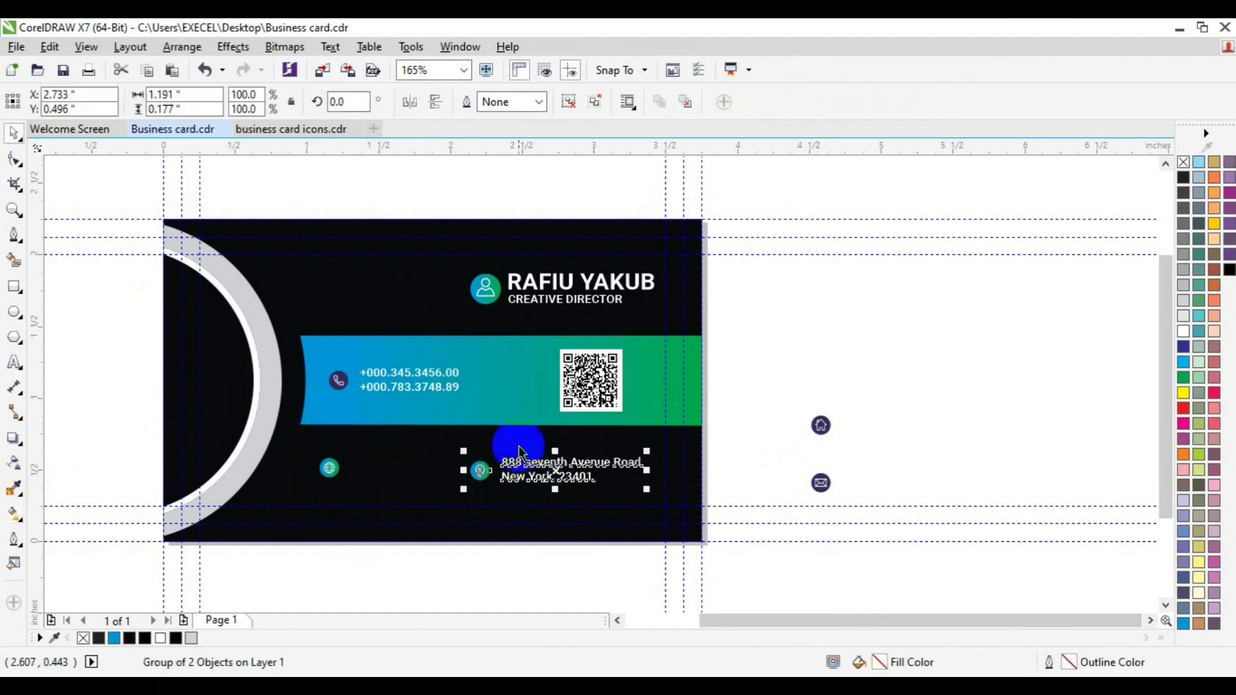
{"action": "left_click", "coordinate": [783, 325]}
{"action": "left_click", "coordinate": [567, 475]}
{"action": "key", "text": "ctrl+d"}
{"action": "left_click_drag", "start_coordinate": [599, 430], "coordinate": [406, 468]}
{"action": "left_click", "coordinate": [14, 363]}
{"action": "key", "text": "ctrl+a"}
{"action": "type", "text": "info@"}
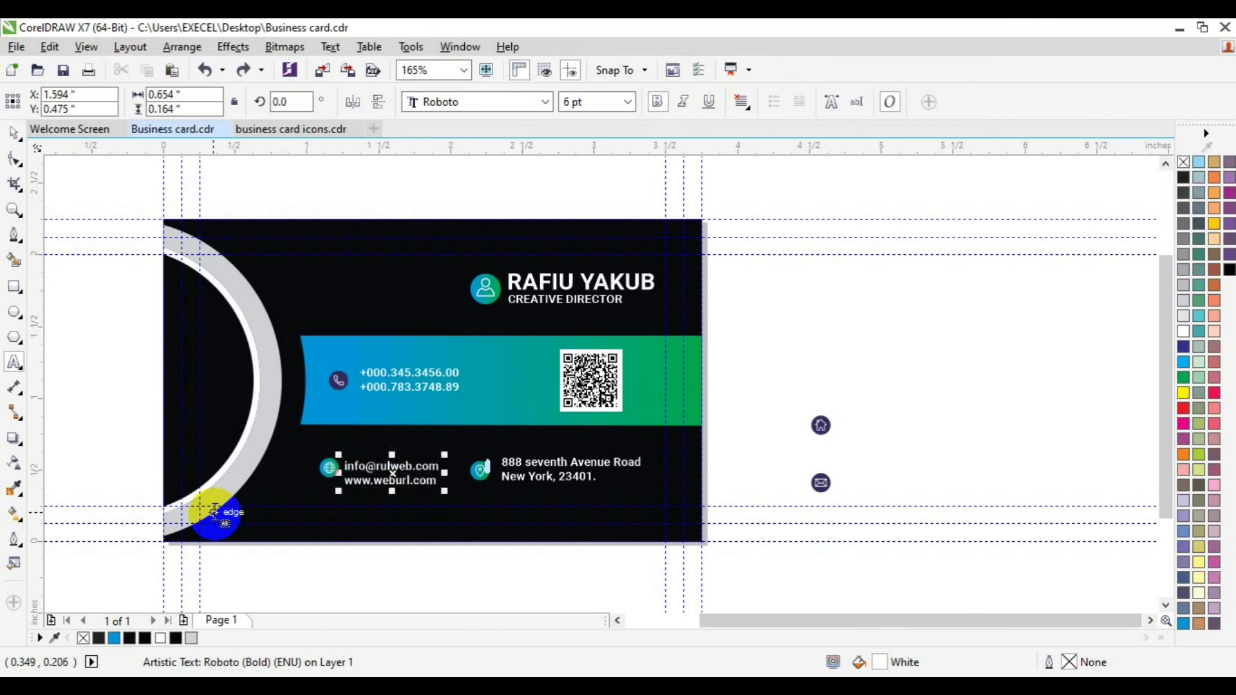
Step: Center the e-mail/website text on the globe and left-align the phone text with it
{"action": "left_click", "coordinate": [14, 133]}
{"action": "left_click", "coordinate": [334, 479]}
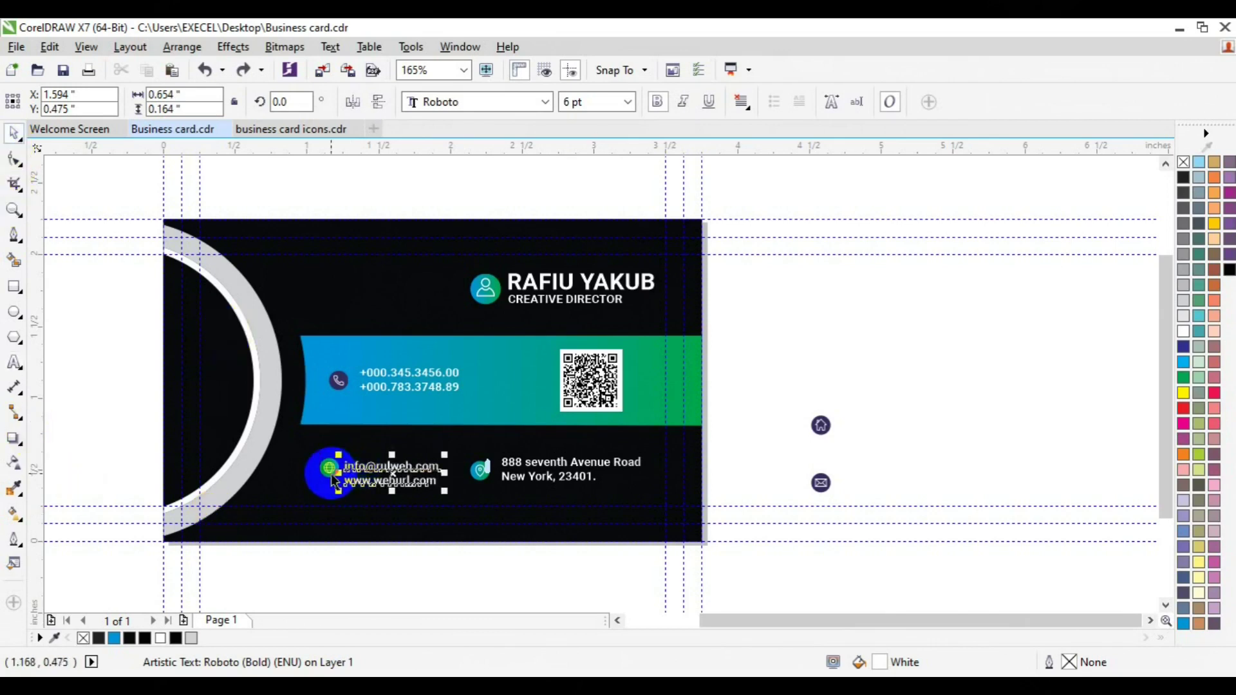
{"action": "left_click", "coordinate": [332, 477], "text": "shift"}
{"action": "key", "text": "c"}
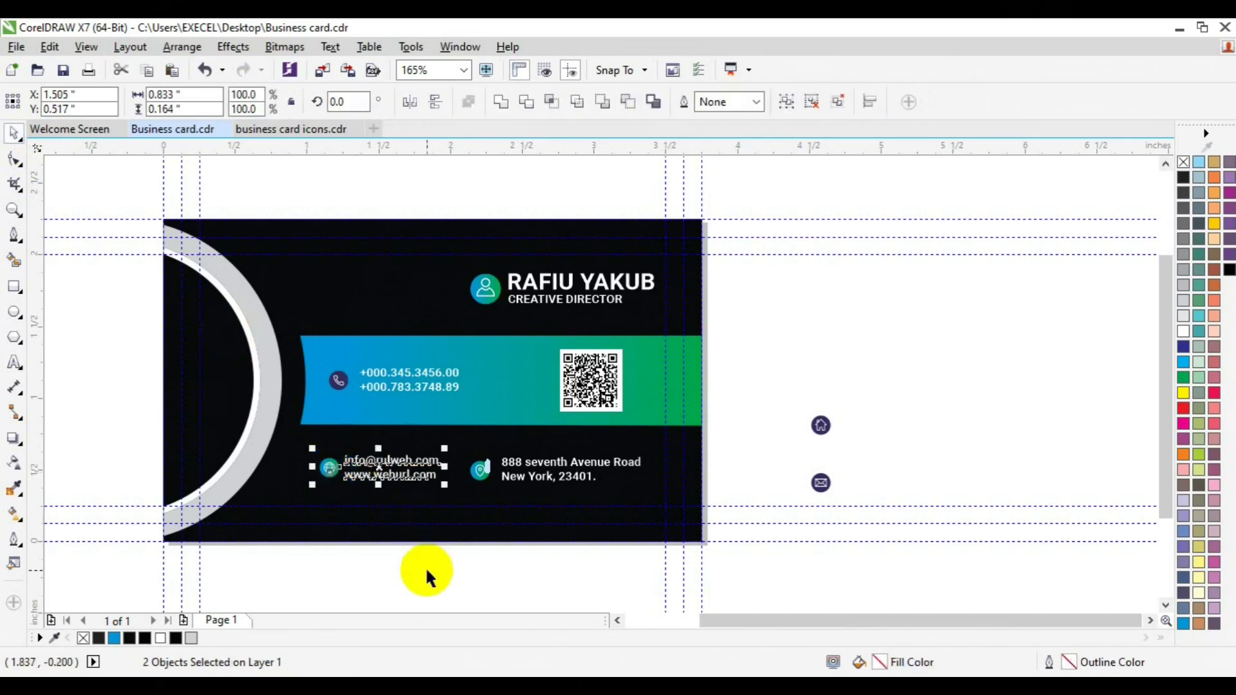
{"action": "left_click", "coordinate": [419, 571]}
{"action": "left_click", "coordinate": [386, 470]}
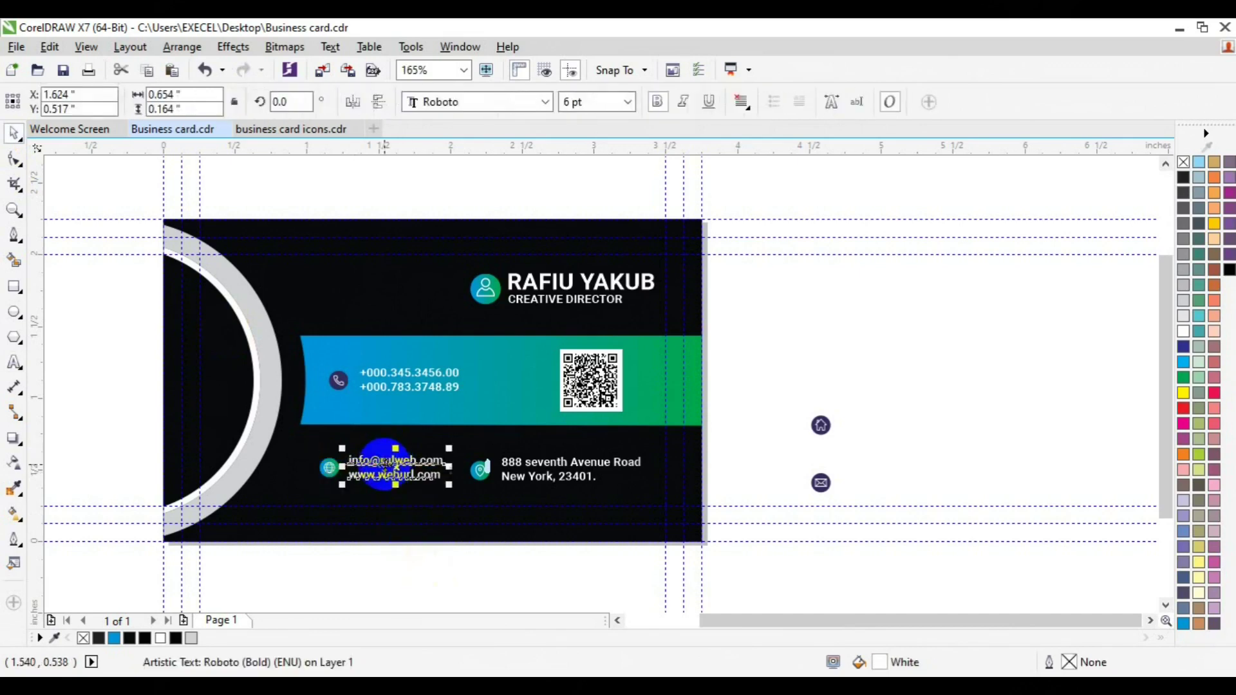
{"action": "left_click", "coordinate": [380, 389]}
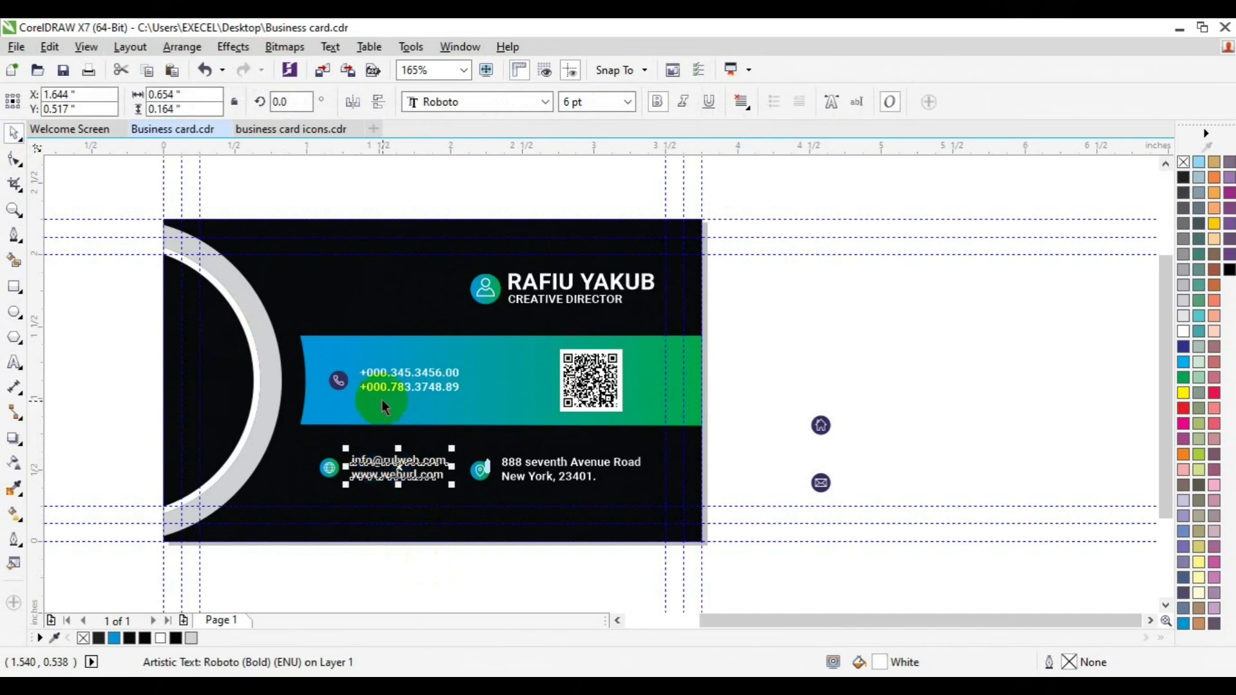
{"action": "left_click", "coordinate": [380, 464], "text": "shift"}
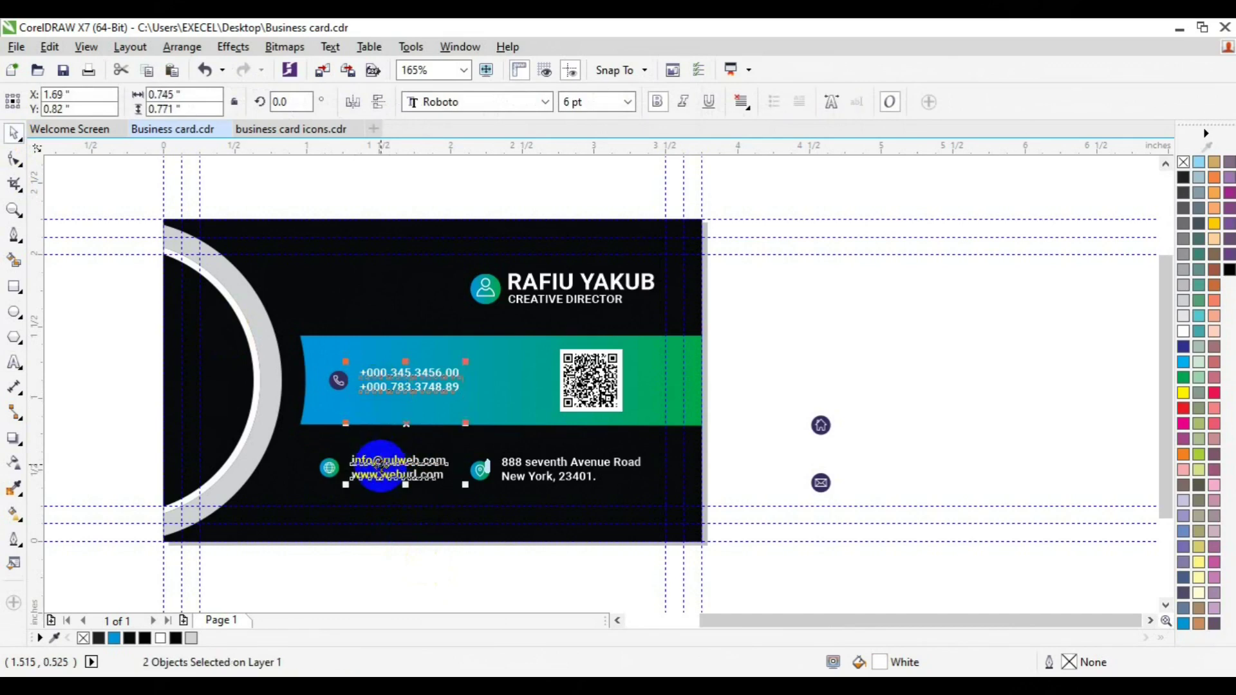
{"action": "key", "text": "l"}
{"action": "left_click_drag", "start_coordinate": [377, 470], "coordinate": [380, 475]}
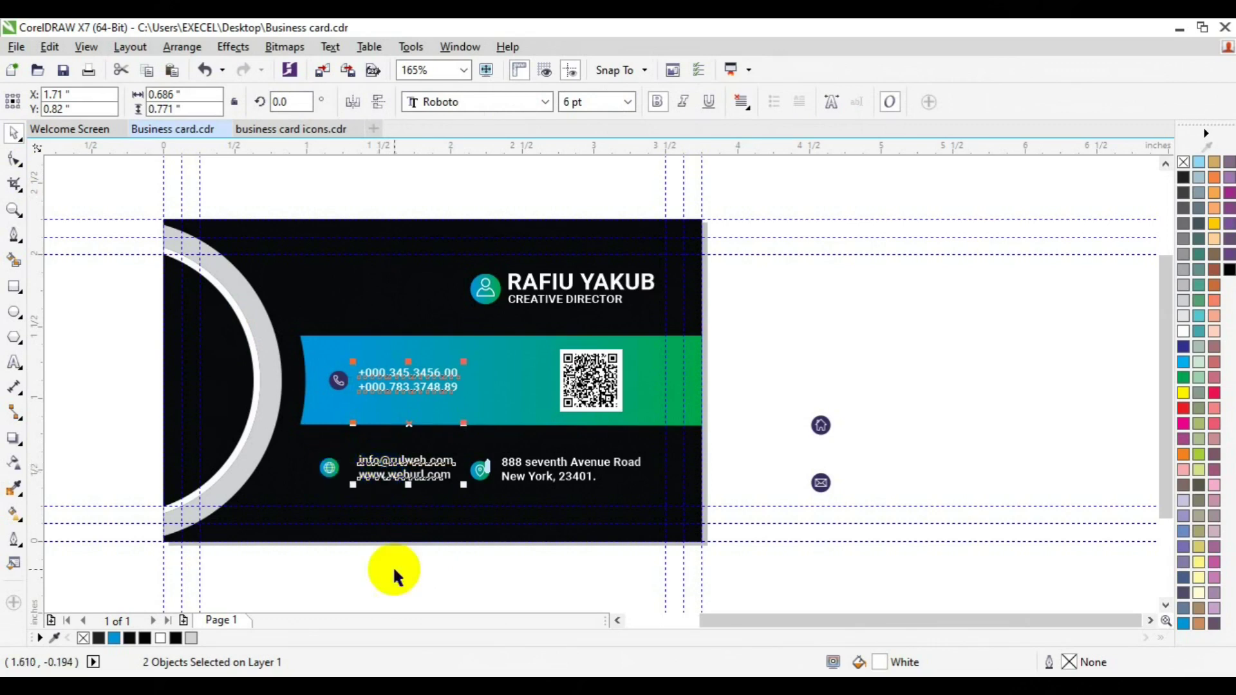
Step: Regroup the phone icon with its number text, then group the phone and e-mail blocks together
{"action": "left_click", "coordinate": [455, 560]}
{"action": "left_click_drag", "start_coordinate": [454, 560], "coordinate": [388, 424]}
{"action": "left_click", "coordinate": [325, 473]}
{"action": "left_click", "coordinate": [336, 380], "text": "shift"}
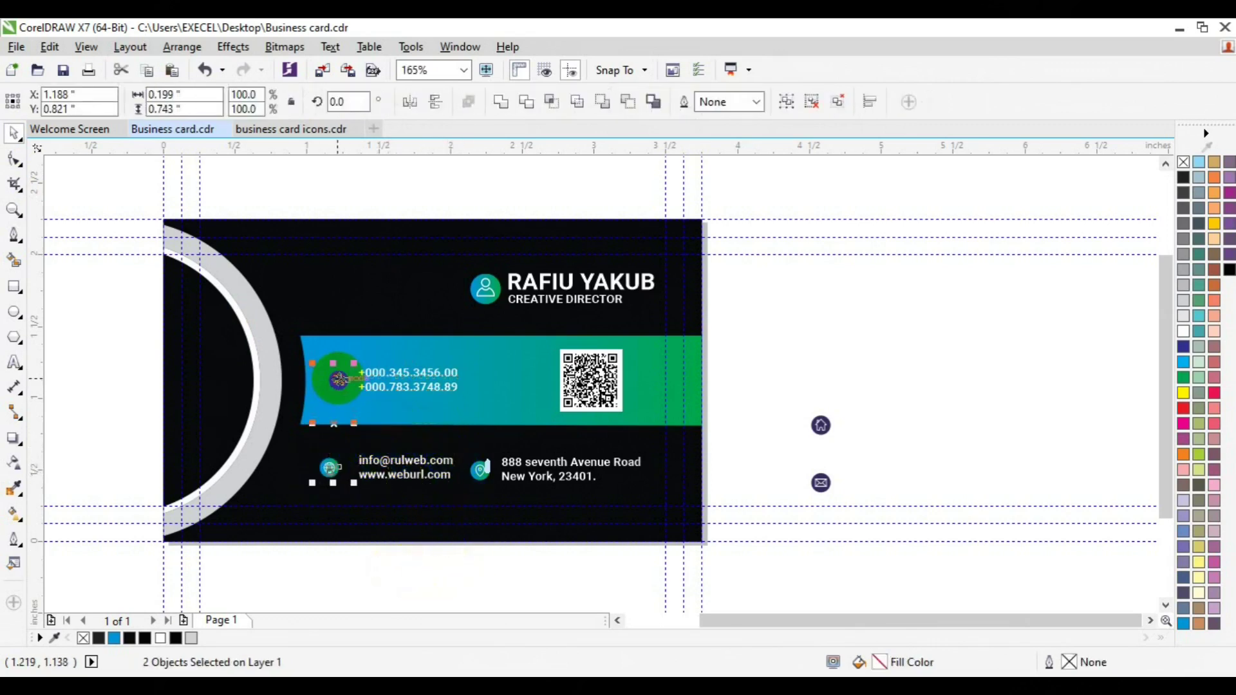
{"action": "left_click", "coordinate": [311, 489]}
{"action": "left_click_drag", "start_coordinate": [455, 562], "coordinate": [275, 436]}
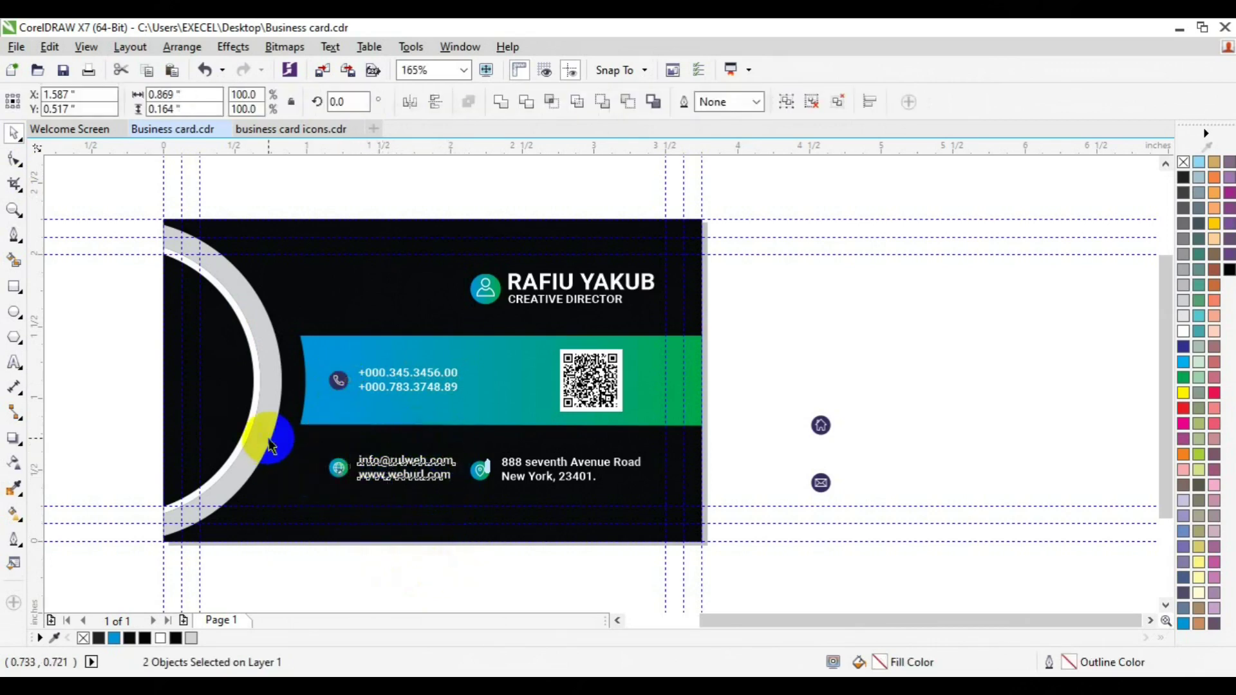
{"action": "left_click", "coordinate": [345, 382]}
{"action": "key", "text": "ctrl+u"}
{"action": "left_click", "coordinate": [399, 388]}
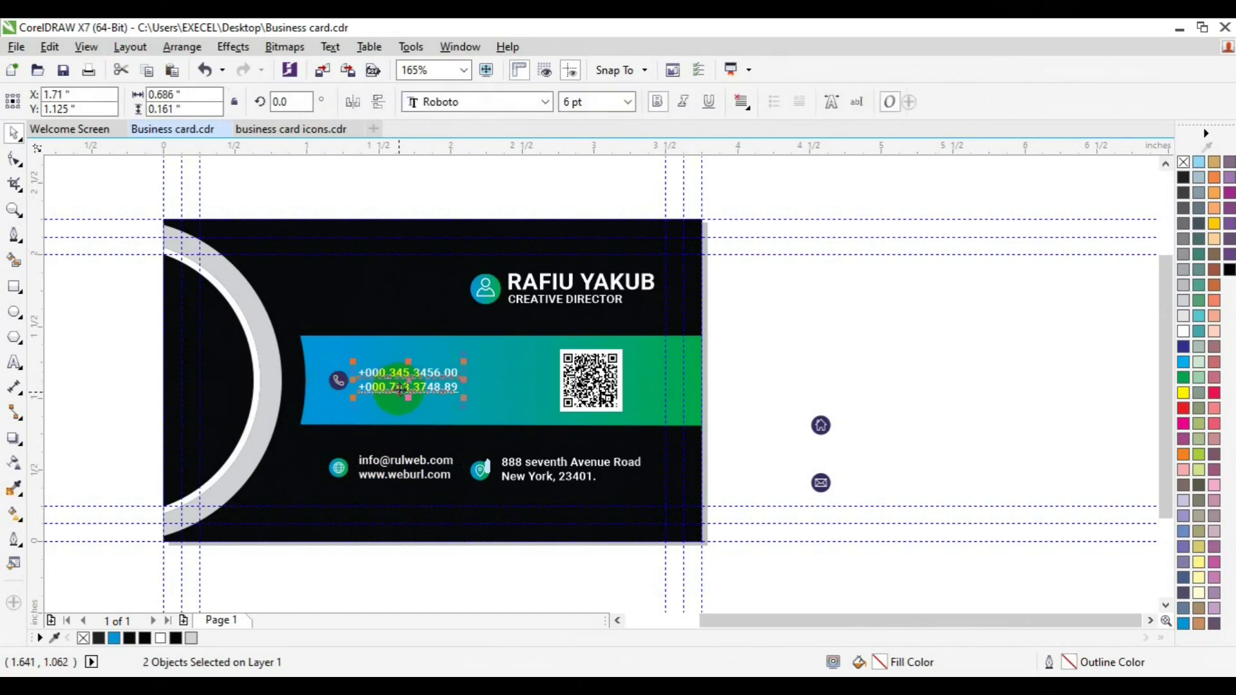
{"action": "left_click", "coordinate": [337, 388], "text": "shift"}
{"action": "key", "text": "ctrl+g"}
{"action": "left_click", "coordinate": [381, 471], "text": "shift"}
{"action": "key", "text": "ctrl+g"}
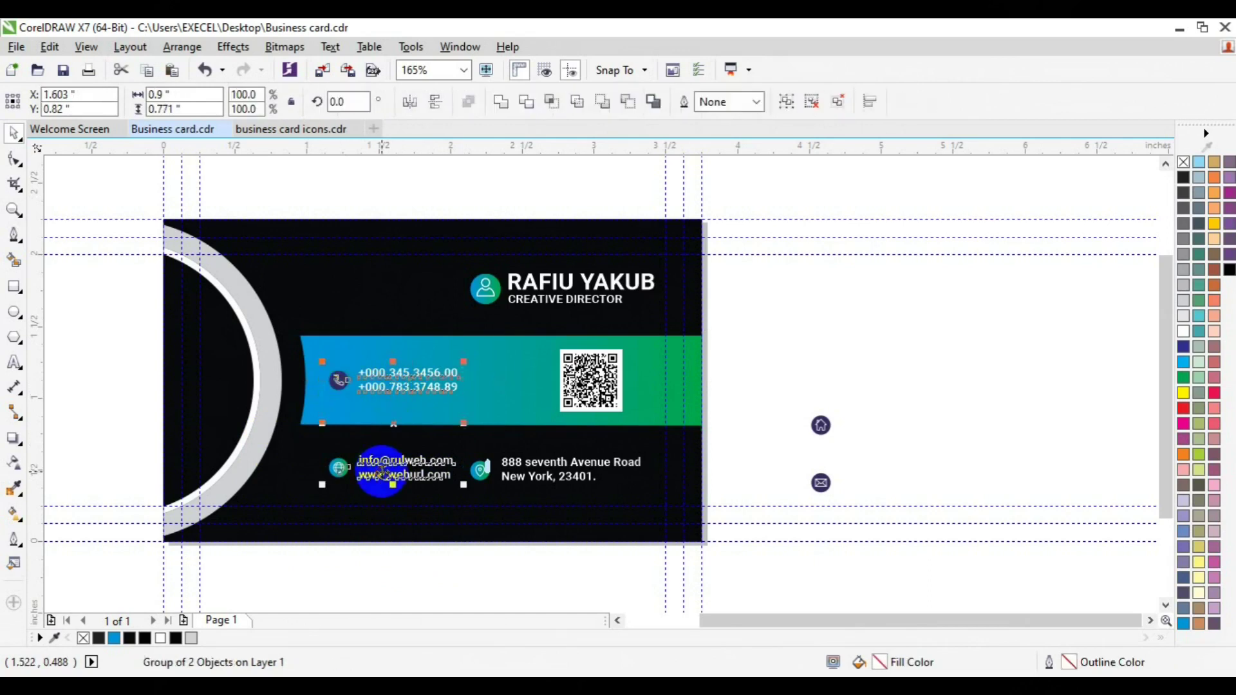
Step: Align the address with the e-mail block, delete the two spare icons, and group the address with its pin
{"action": "left_click", "coordinate": [538, 480]}
{"action": "left_click", "coordinate": [447, 486], "text": "shift"}
{"action": "key", "text": "e"}
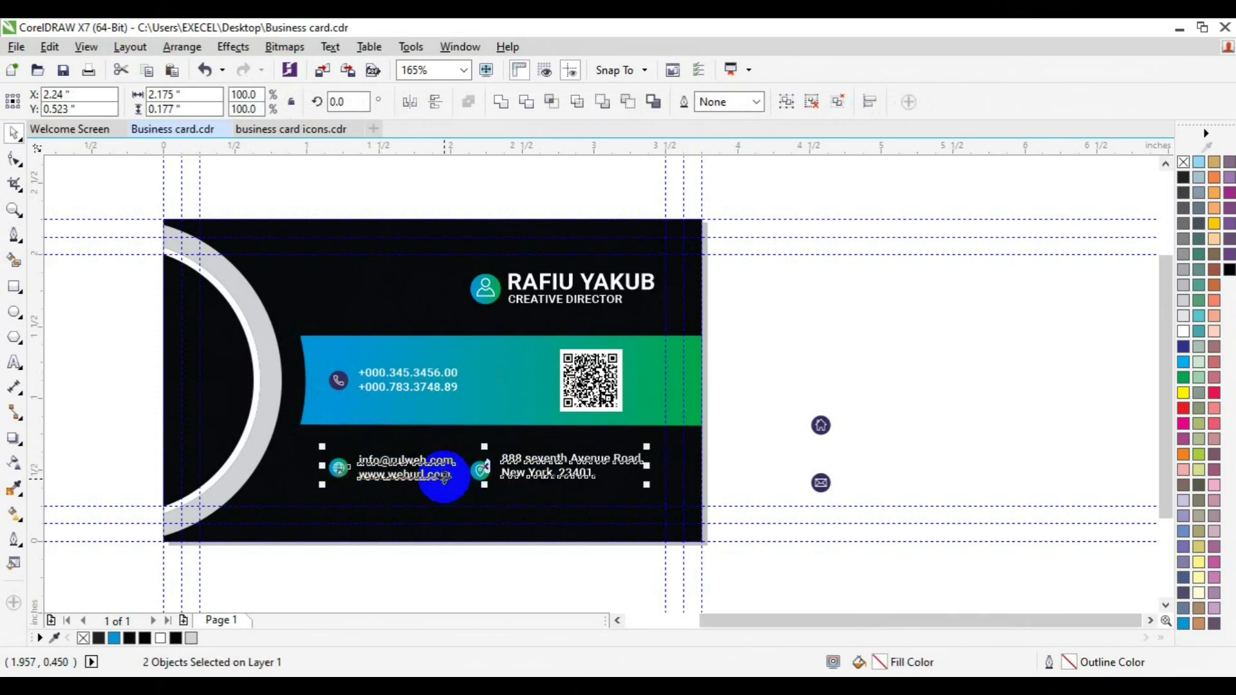
{"action": "left_click", "coordinate": [639, 569]}
{"action": "left_click_drag", "start_coordinate": [784, 385], "coordinate": [878, 523]}
{"action": "key", "text": "Delete"}
{"action": "left_click_drag", "start_coordinate": [813, 454], "coordinate": [458, 528]}
{"action": "key", "text": "ctrl+g"}
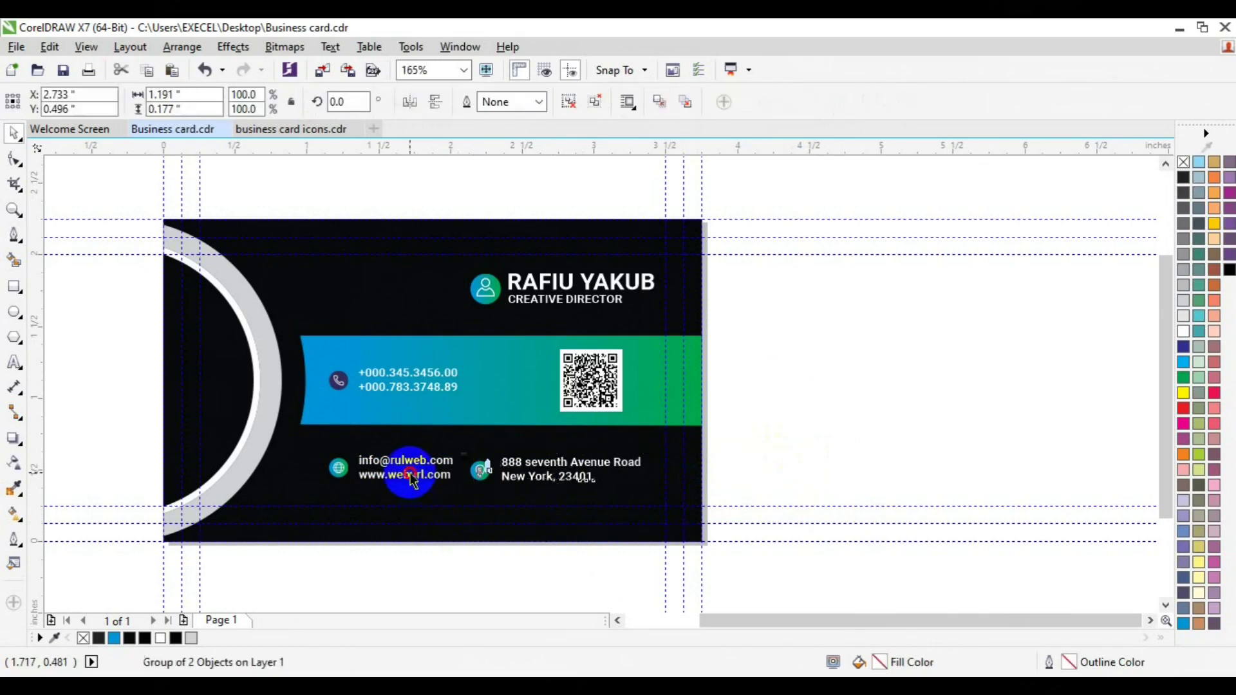
{"action": "left_click", "coordinate": [408, 477], "text": "shift"}
{"action": "left_click", "coordinate": [810, 441]}
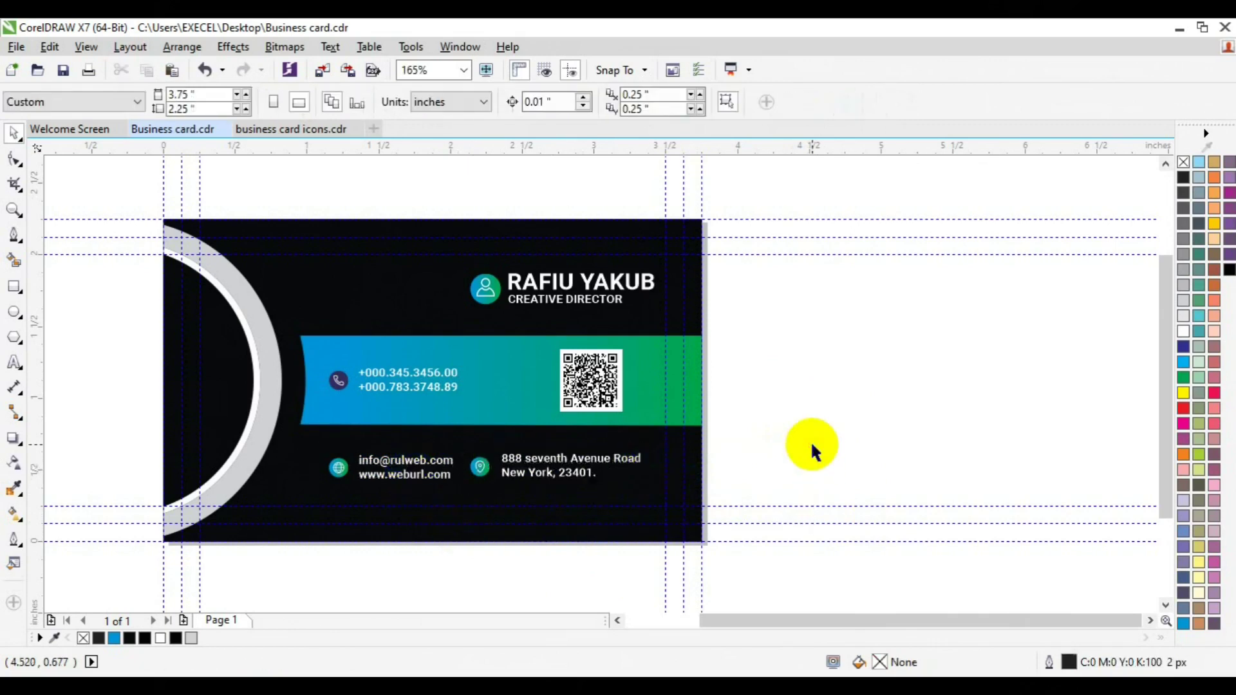
Step: Copy the banner's blue-to-green gradient onto the grey outer arc band
{"action": "left_click", "coordinate": [267, 438]}
{"action": "left_click", "coordinate": [267, 435]}
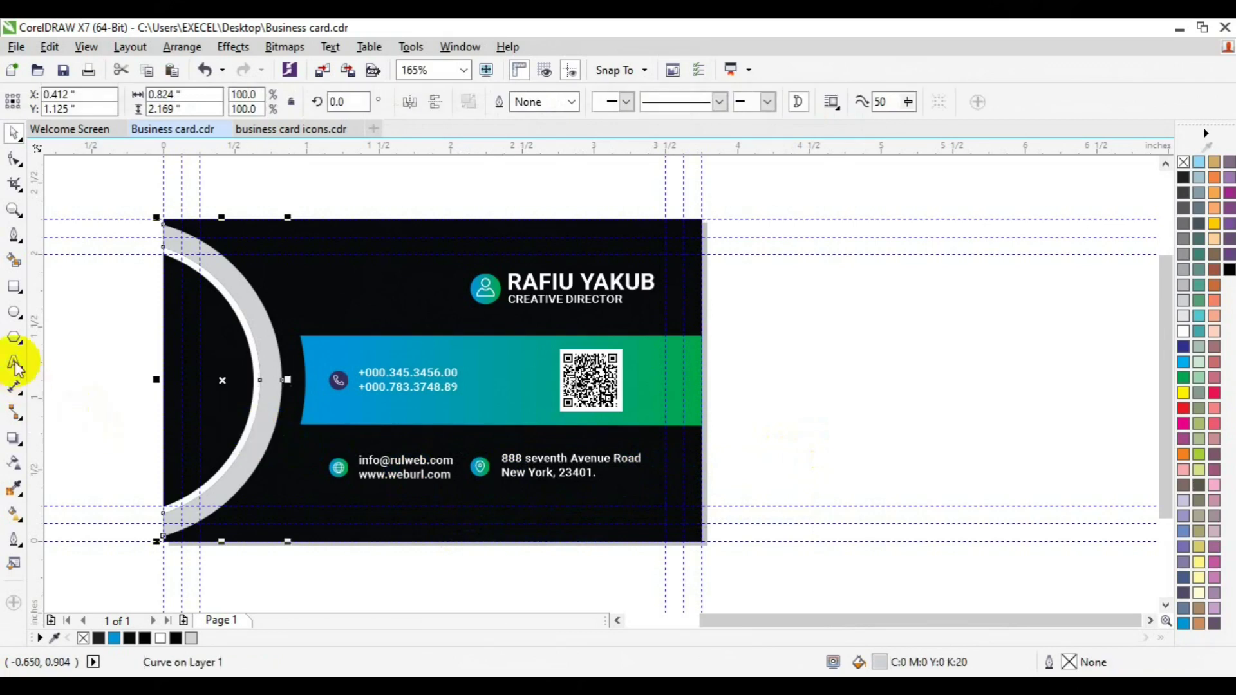
{"action": "left_click", "coordinate": [15, 517]}
{"action": "left_click", "coordinate": [228, 102]}
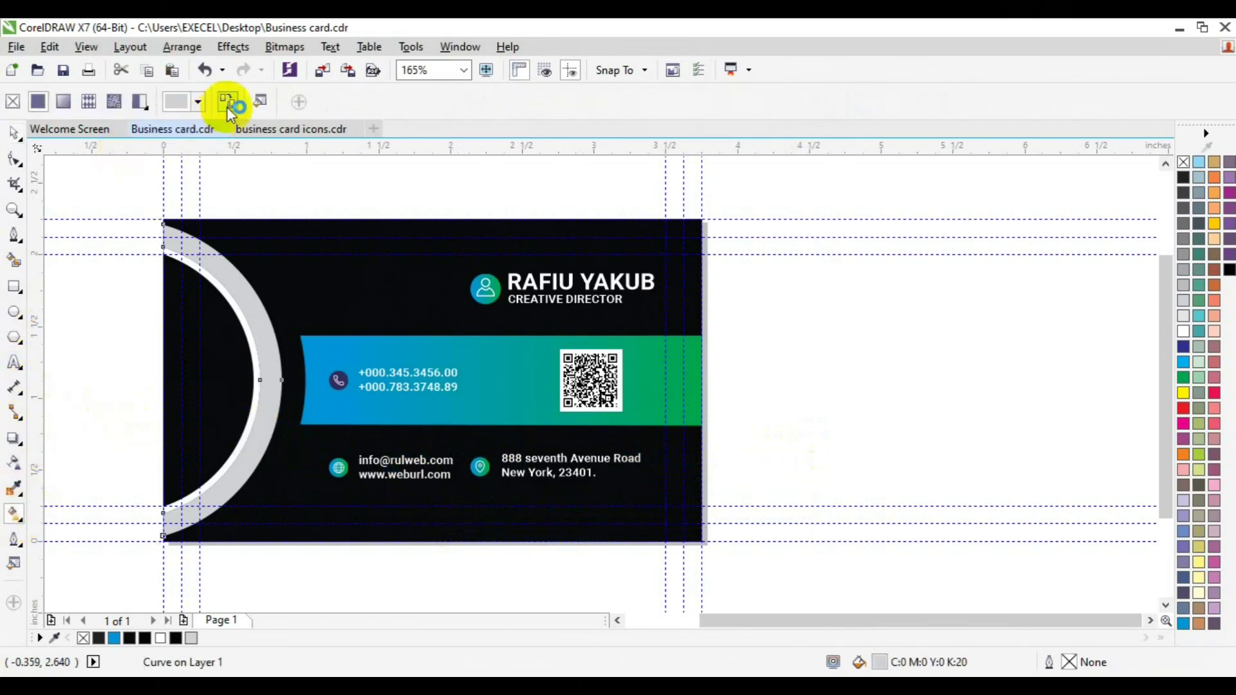
{"action": "left_click", "coordinate": [492, 361]}
{"action": "left_click", "coordinate": [14, 133]}
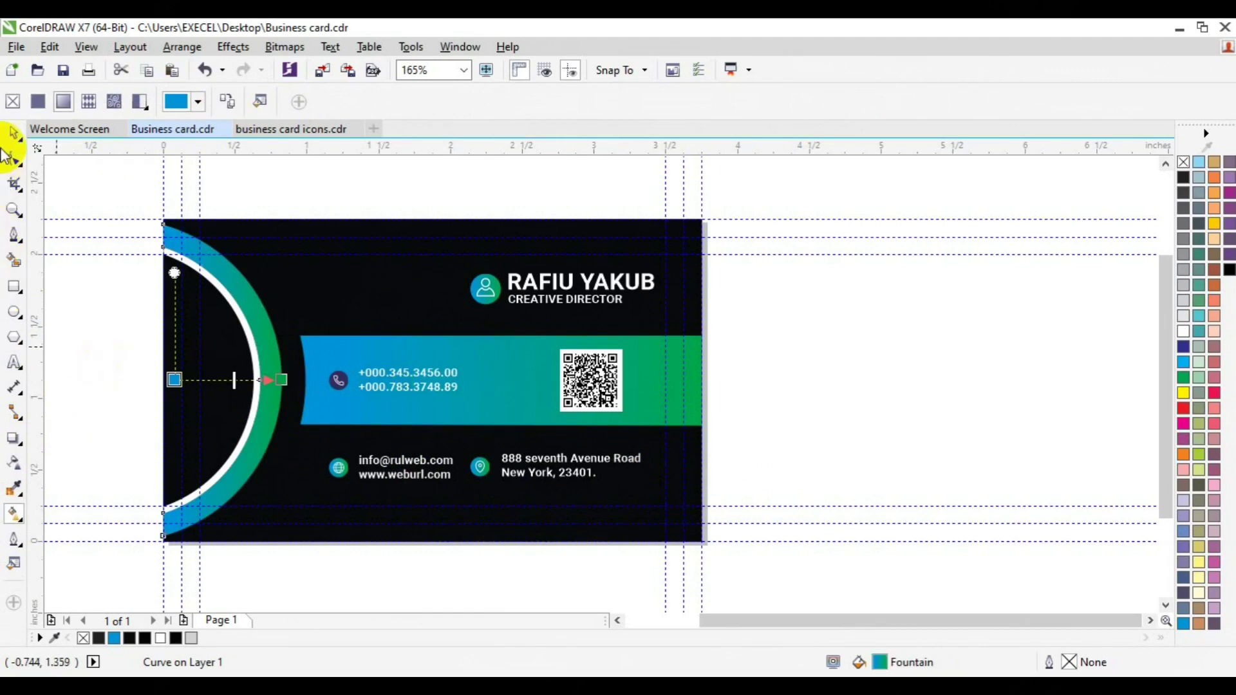
{"action": "left_click", "coordinate": [753, 423]}
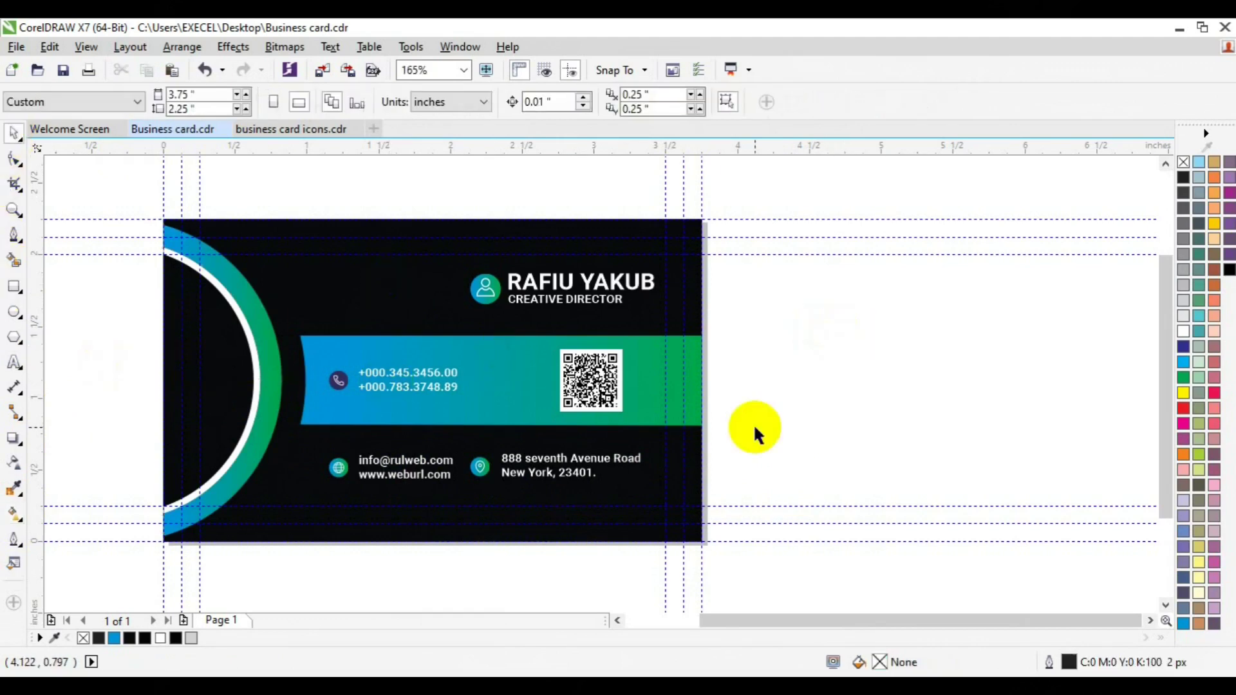